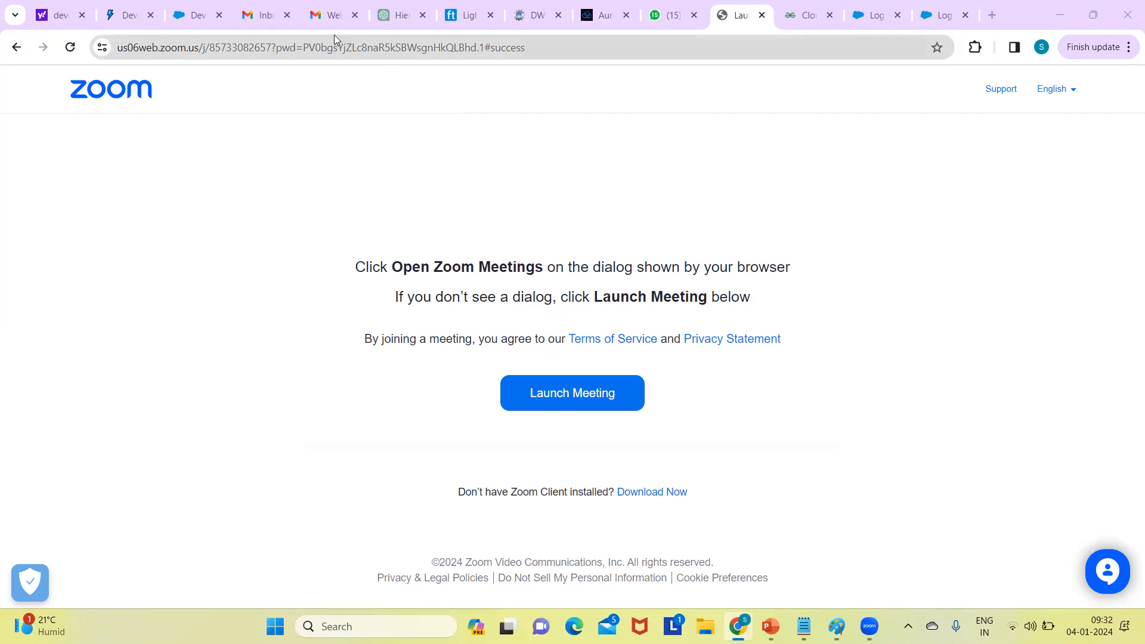
# - Switch from the Zoom launch page to the Salesforce verification email in Gmail
pyautogui.click(332, 15)
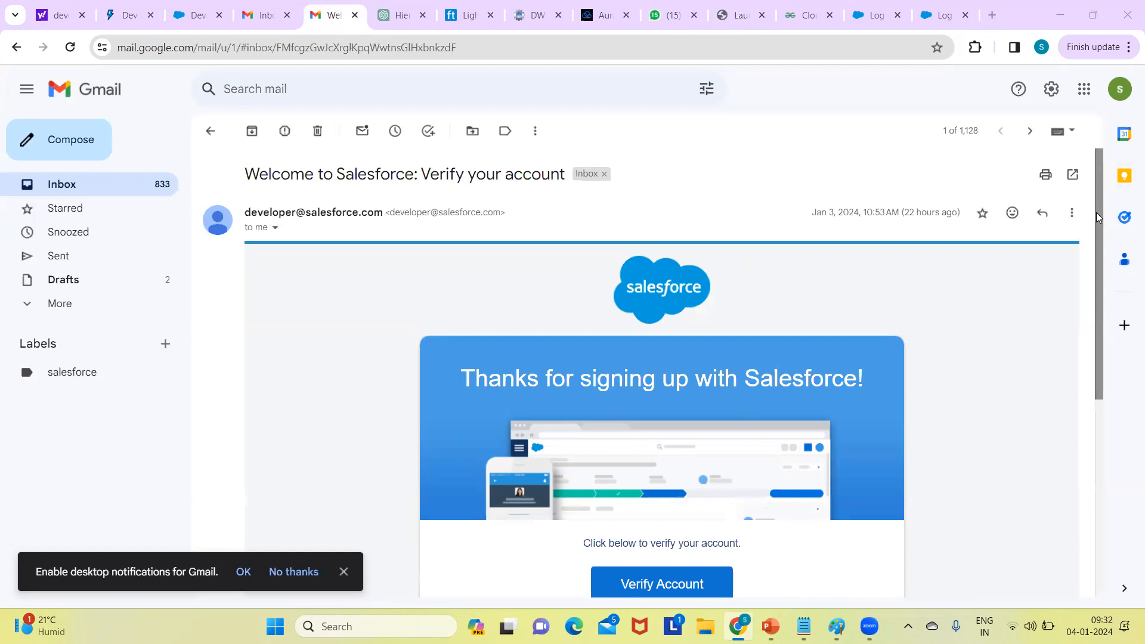
# - Scroll to the email's Verify Account button and follow it to Salesforce's Change Your Password page
pyautogui.moveTo(1096, 223); pyautogui.dragTo(1094, 377)
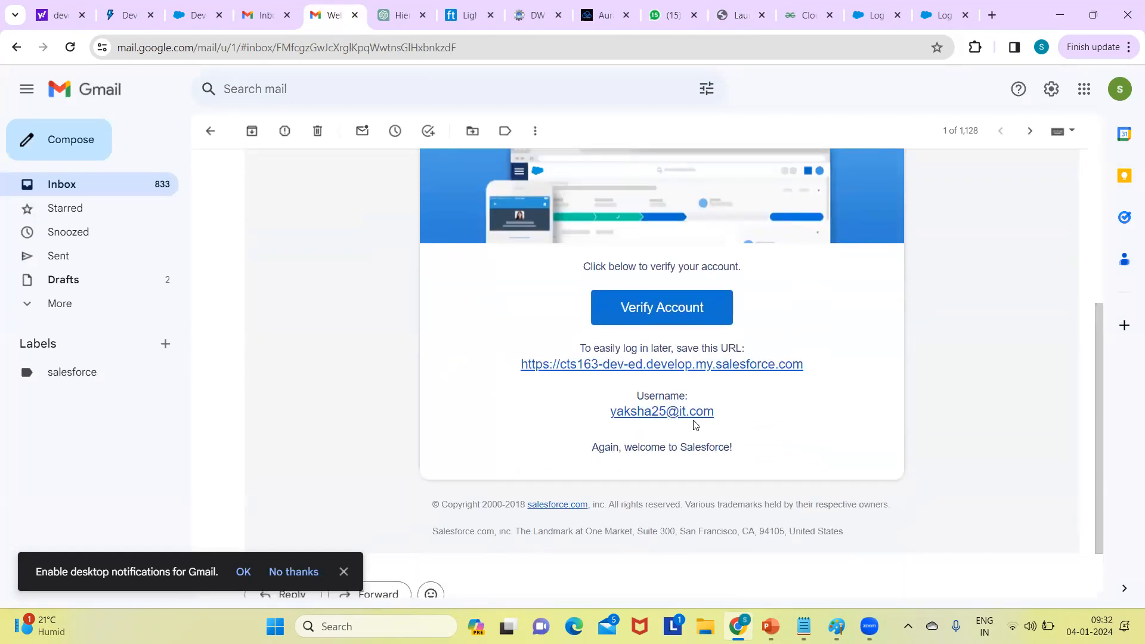
pyautogui.click(672, 313)
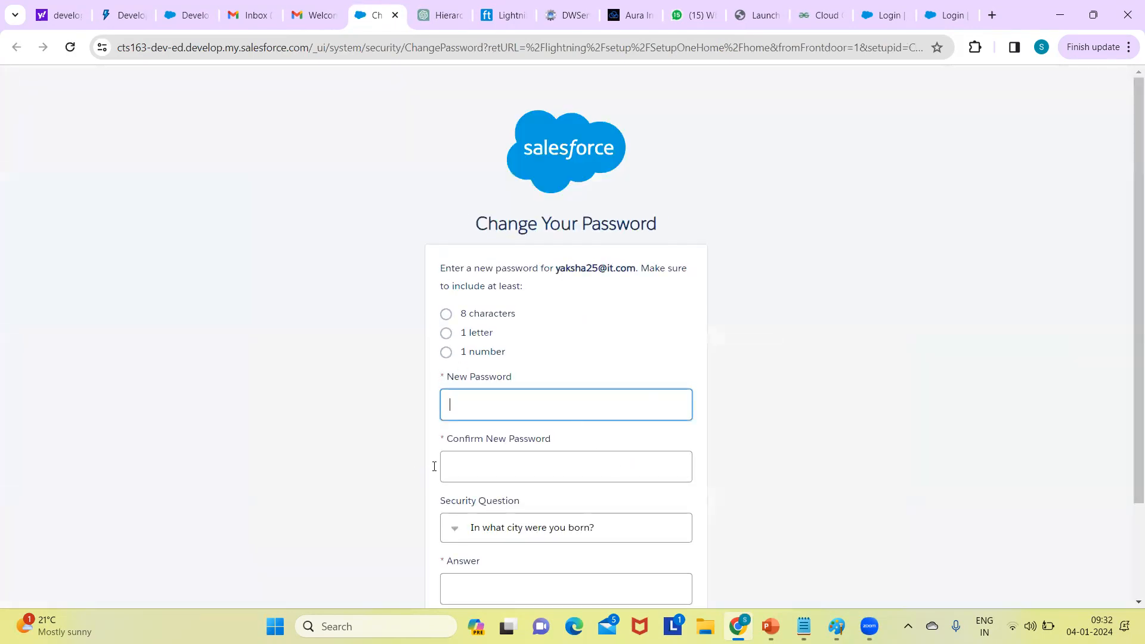
# - Enter and confirm a new password, answer the security question, and submit to reach Setup Home
pyautogui.click(552, 407)
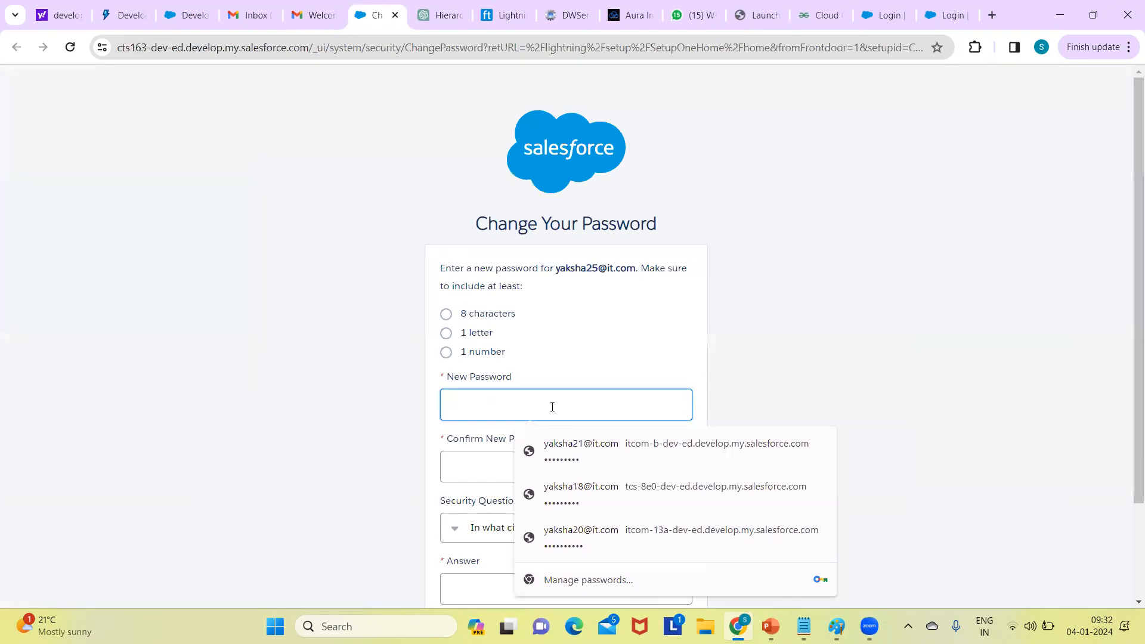
pyautogui.write('••••••••••')
pyautogui.click(505, 474)
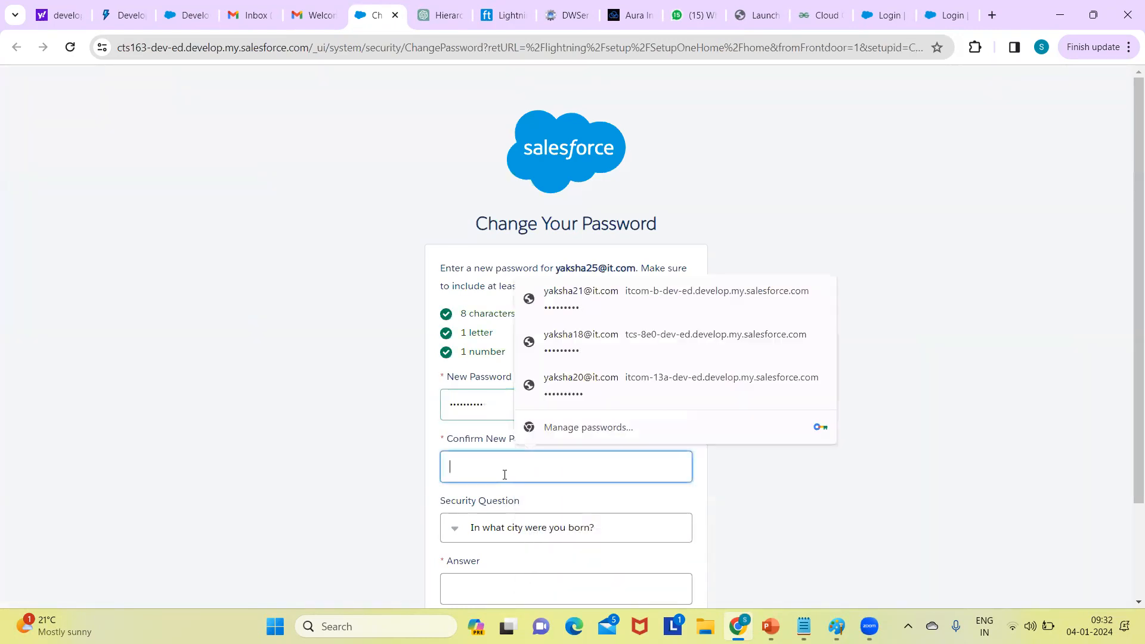
pyautogui.write('••••••')
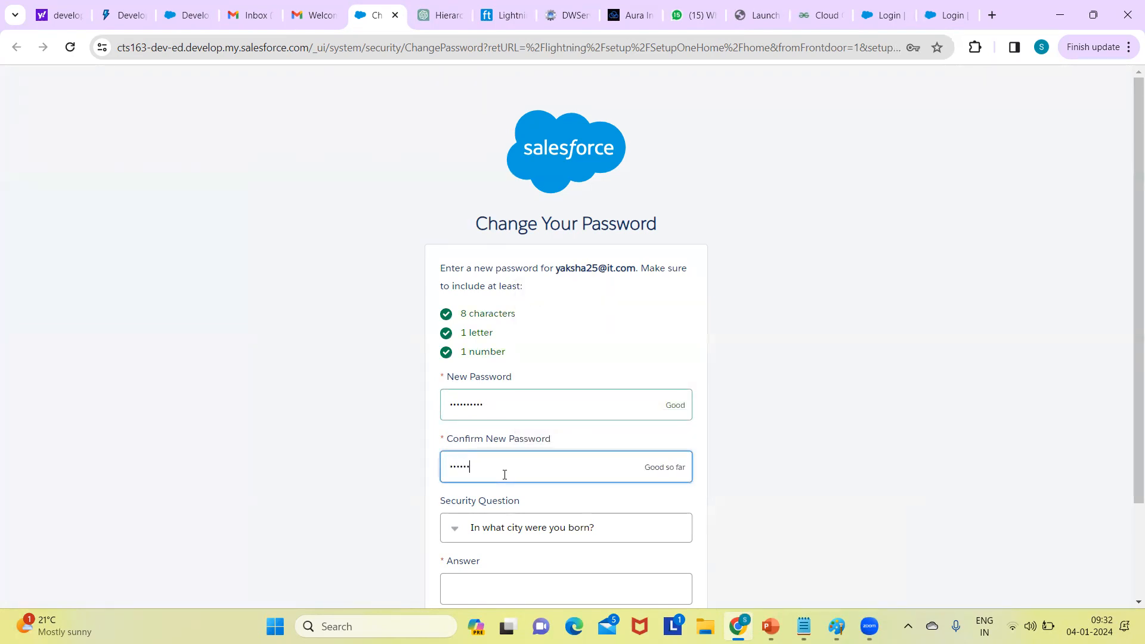
pyautogui.write('••••')
pyautogui.moveTo(1129, 268); pyautogui.dragTo(949, 412)
pyautogui.click(543, 471)
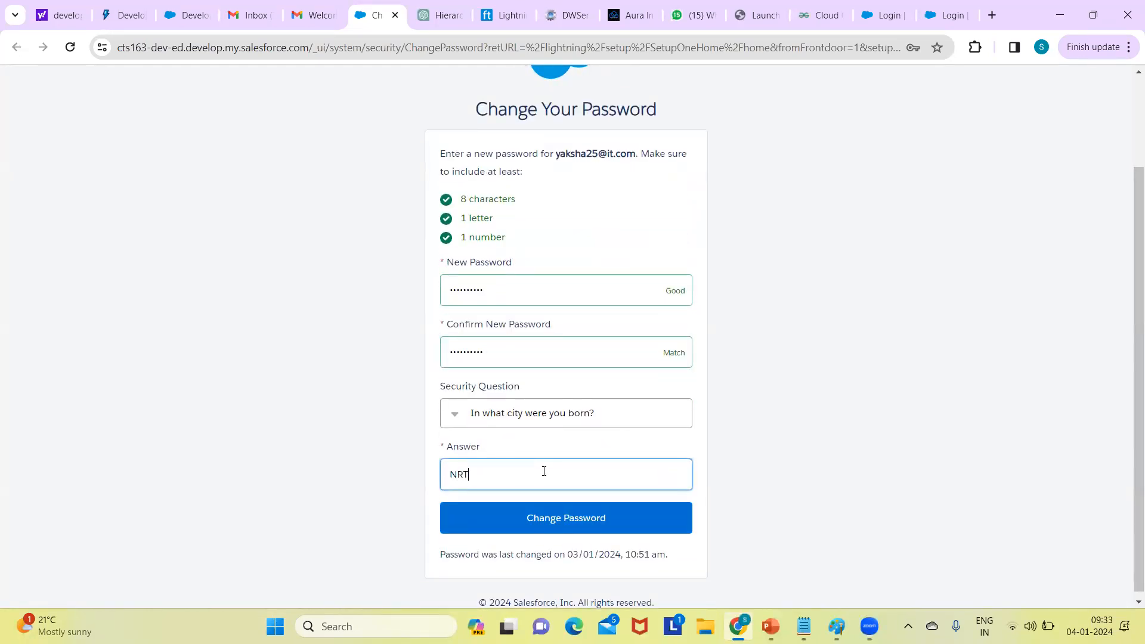
pyautogui.click(556, 527)
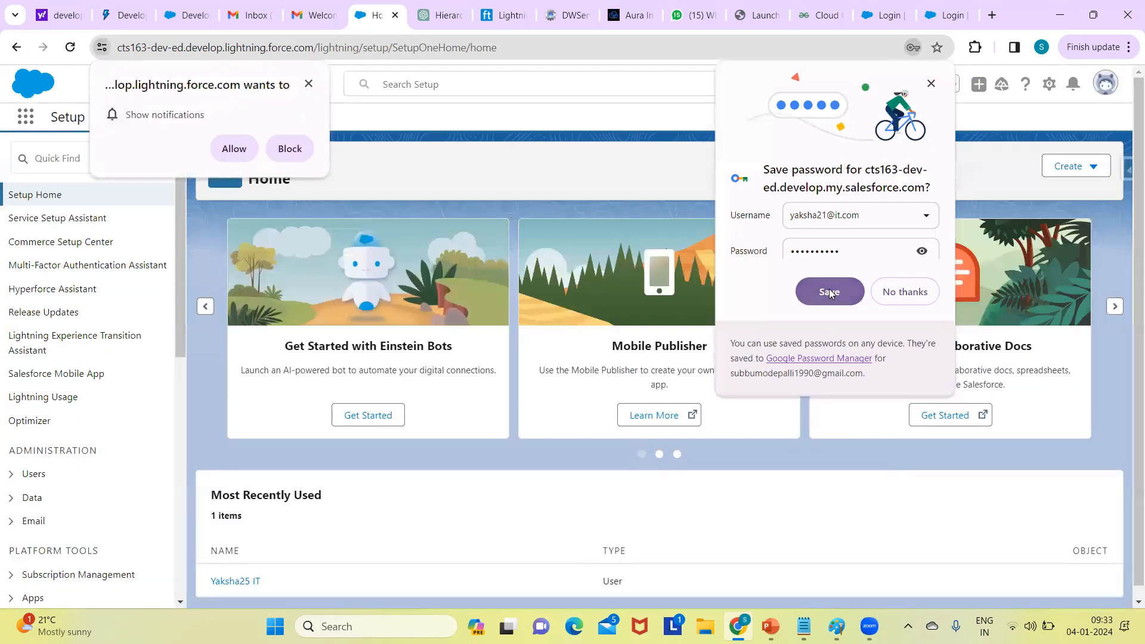
# - Dismiss the browser notification request and the Stay ahead of incidents promotion on Setup Home
pyautogui.click(308, 84)
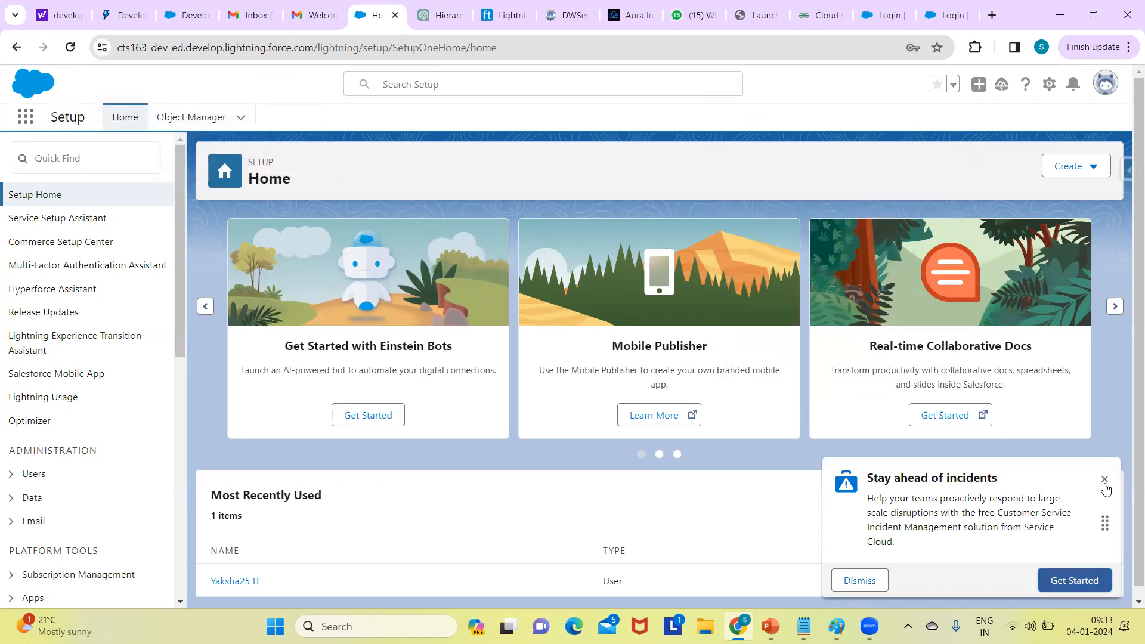
pyautogui.click(1104, 480)
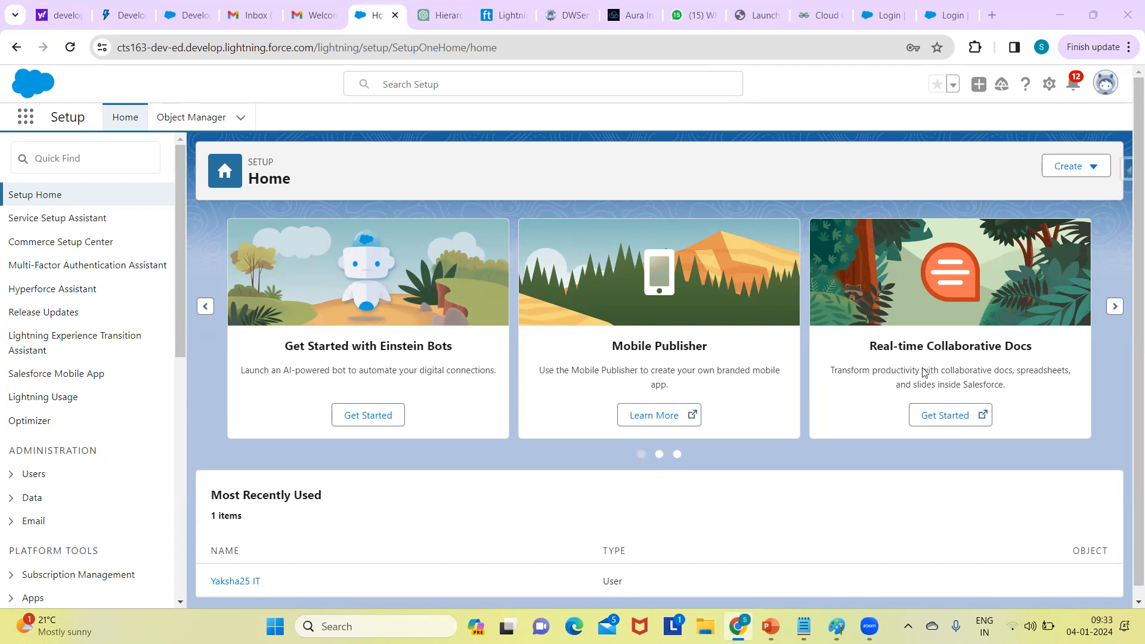
# - Connect to the other secured Wi-Fi network from Quick Settings, then close the Wi-Fi list
pyautogui.click(1021, 626)
pyautogui.click(944, 342)
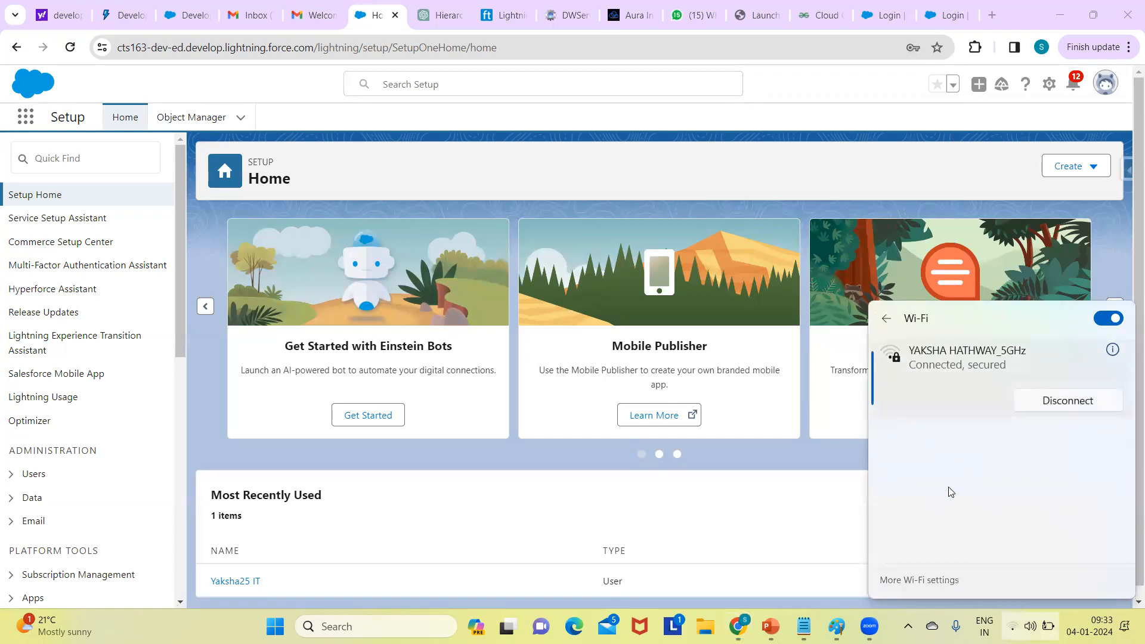
pyautogui.click(977, 444)
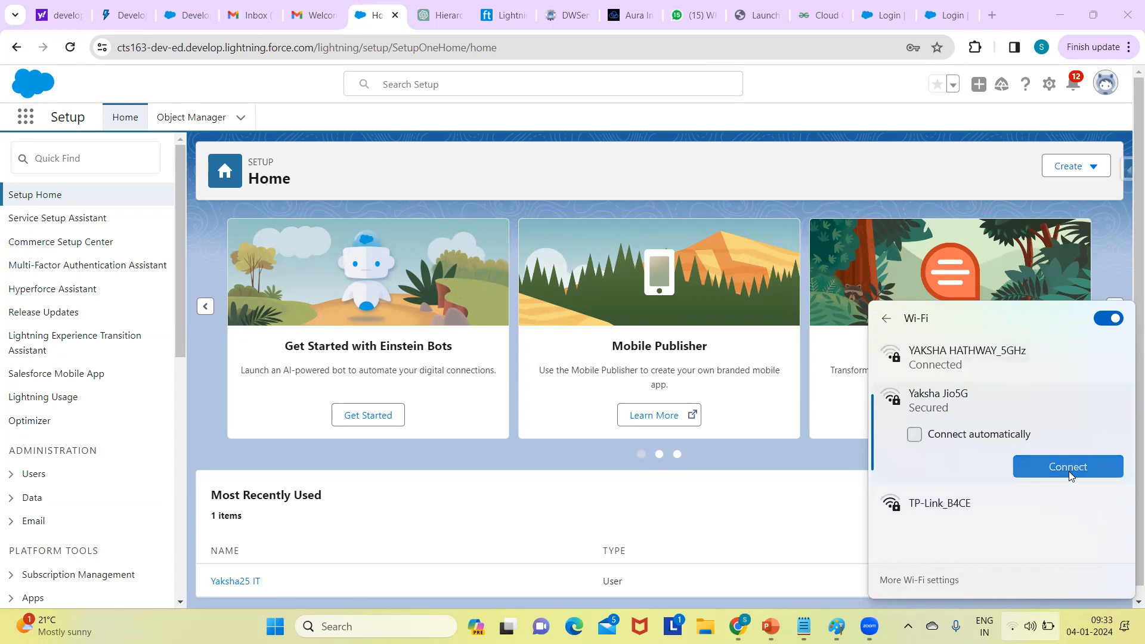
pyautogui.click(1069, 471)
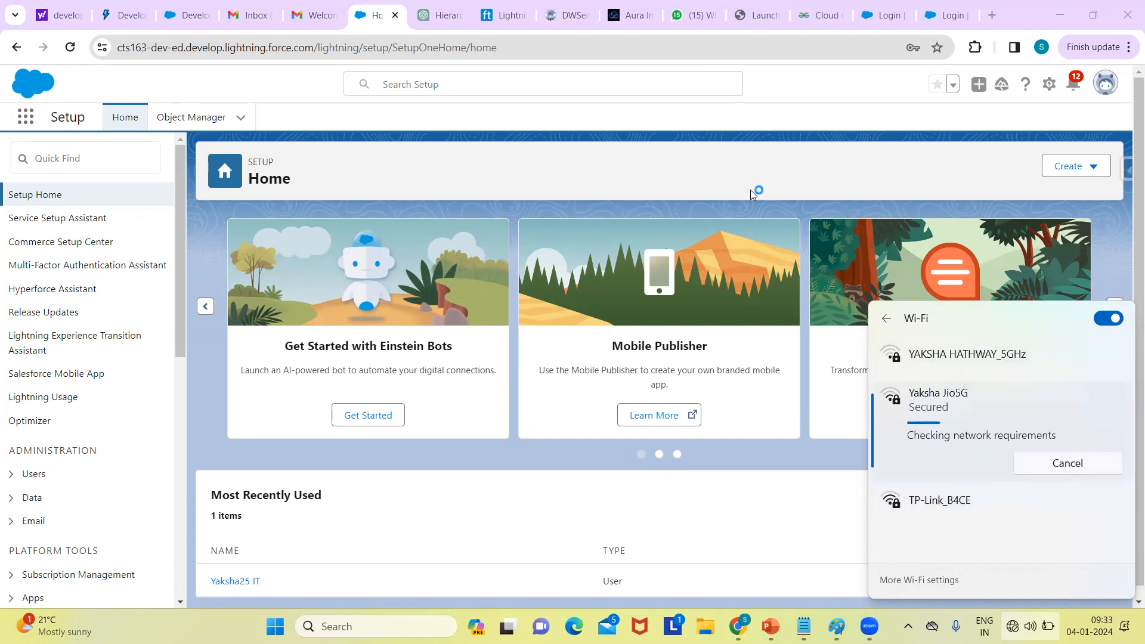
pyautogui.click(769, 139)
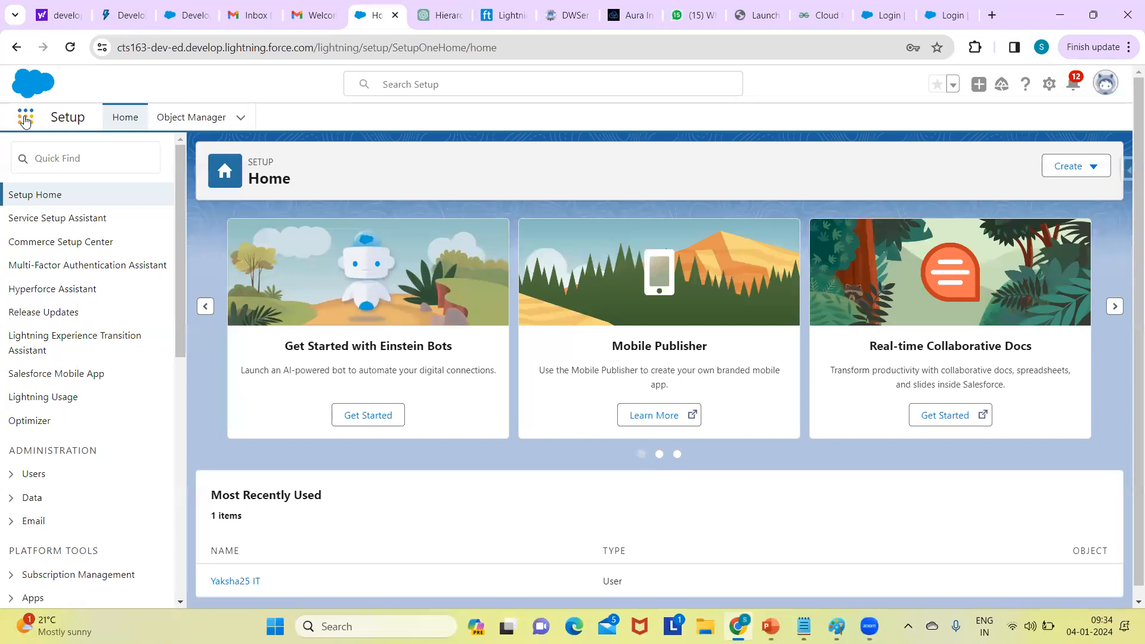
pyautogui.click(26, 118)
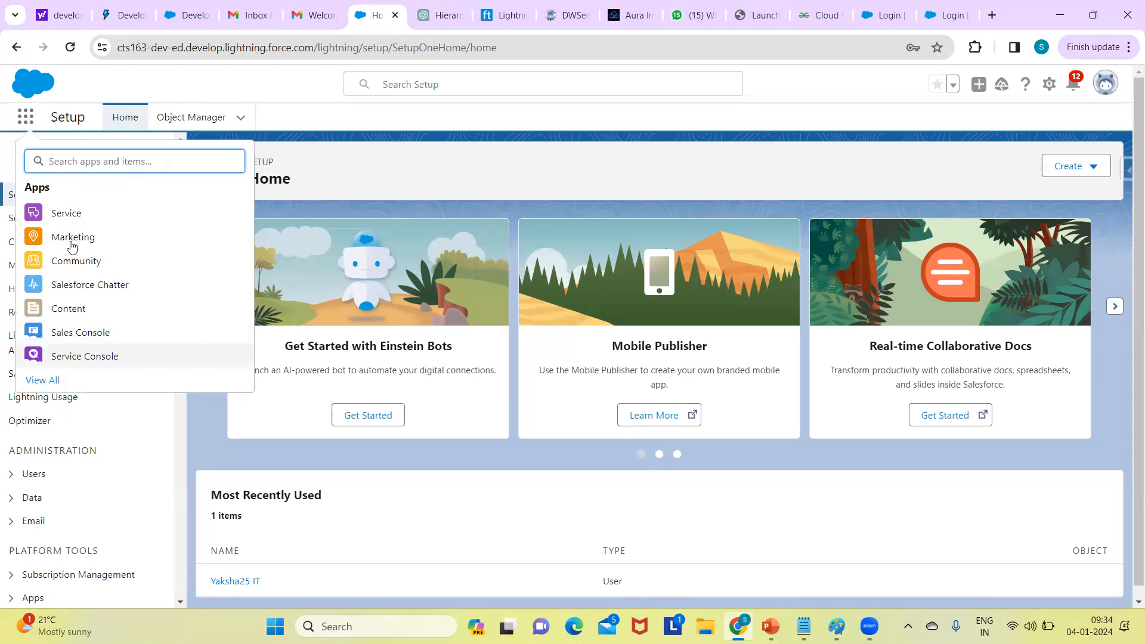
pyautogui.click(42, 379)
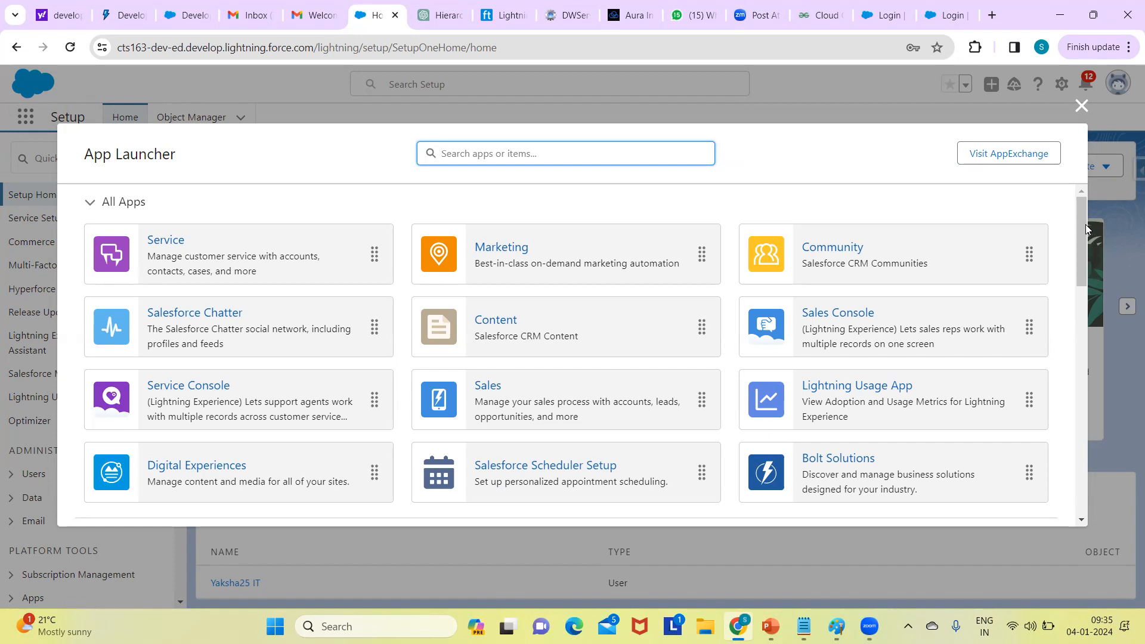
pyautogui.moveTo(1081, 225); pyautogui.dragTo(1060, 216)
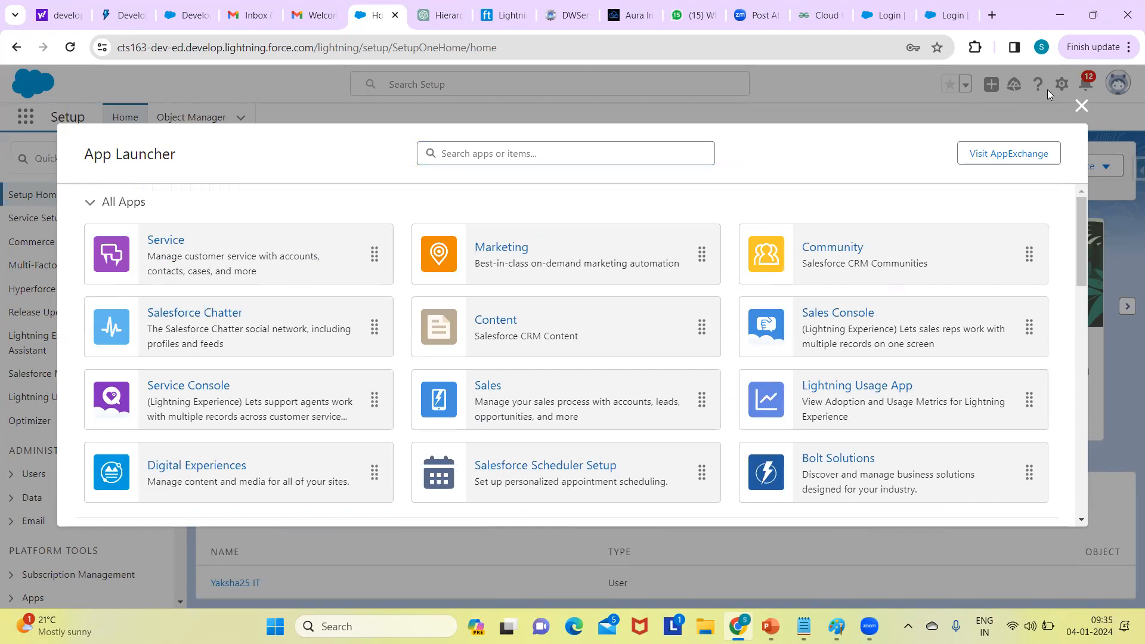
pyautogui.click(1075, 105)
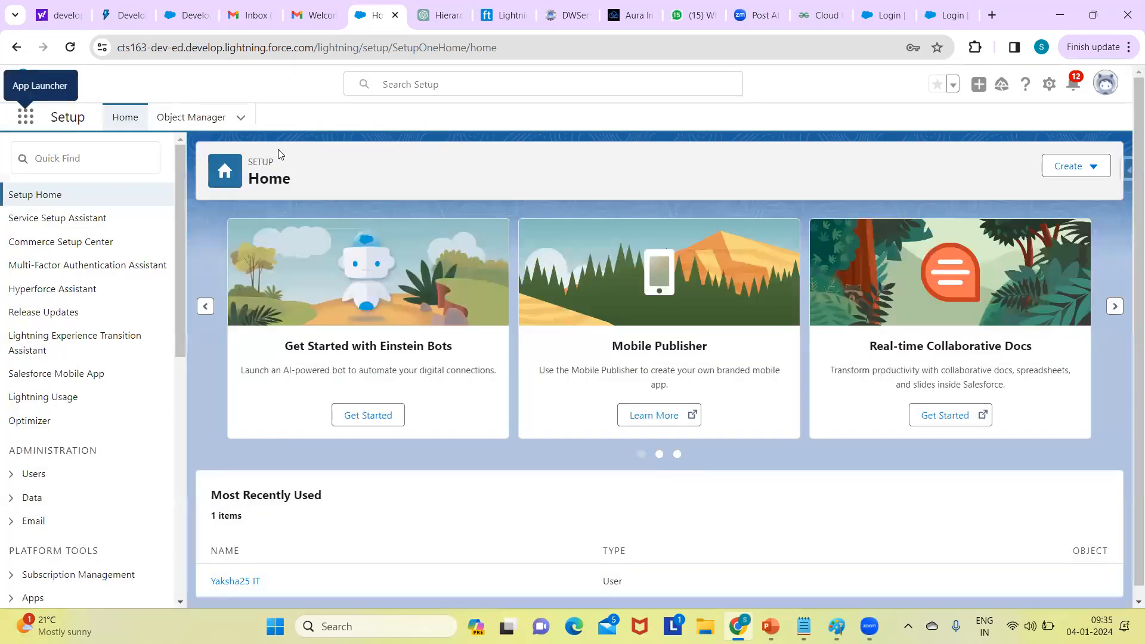
pyautogui.click(90, 164)
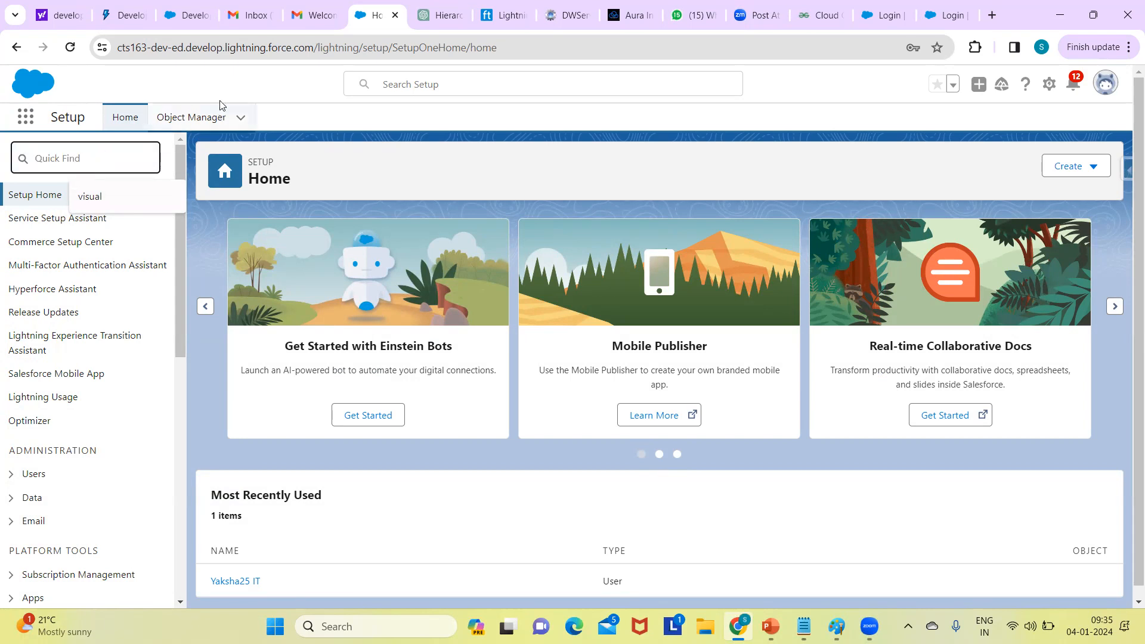
# - Dismiss the Quick Find suggestion and launch the Sales app by searching 'sale' in the App Launcher
pyautogui.click(150, 97)
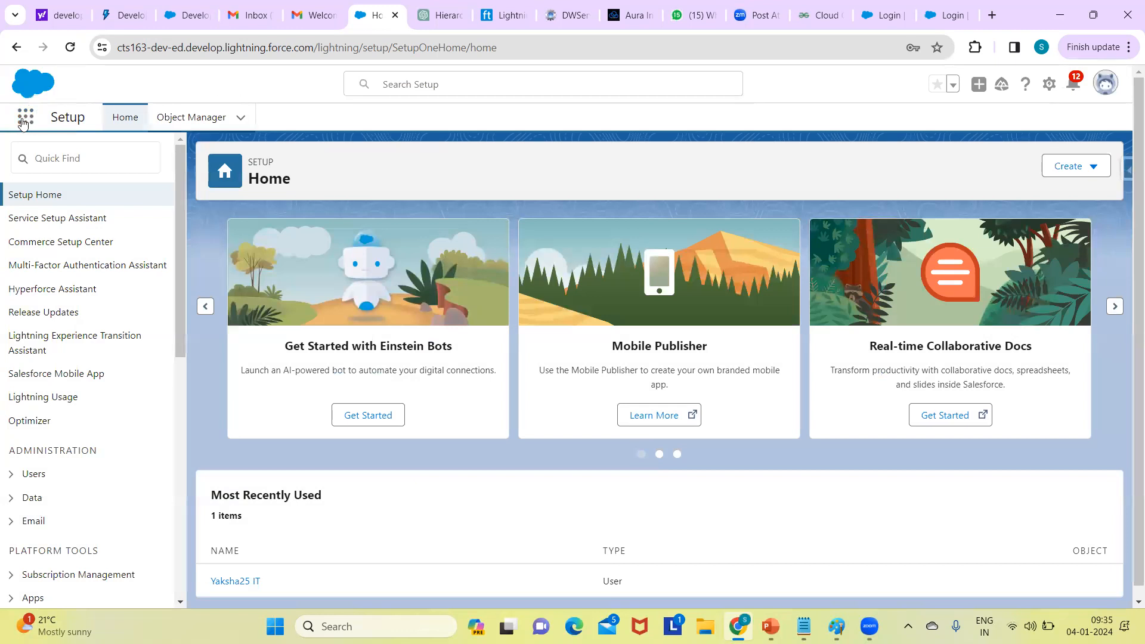
pyautogui.click(23, 122)
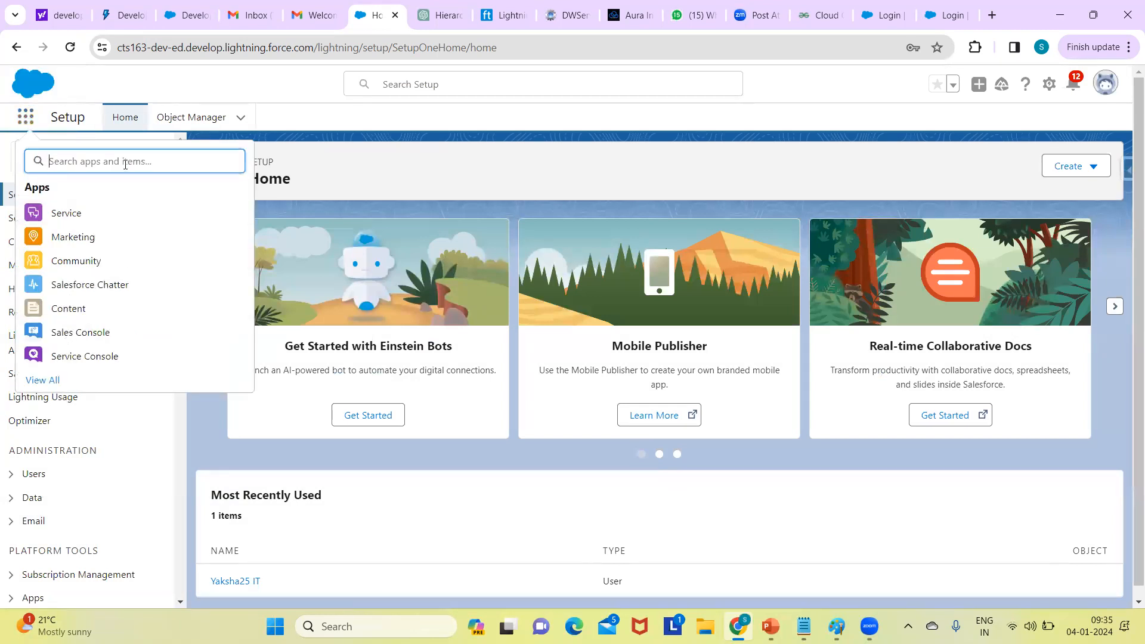
pyautogui.write('sale')
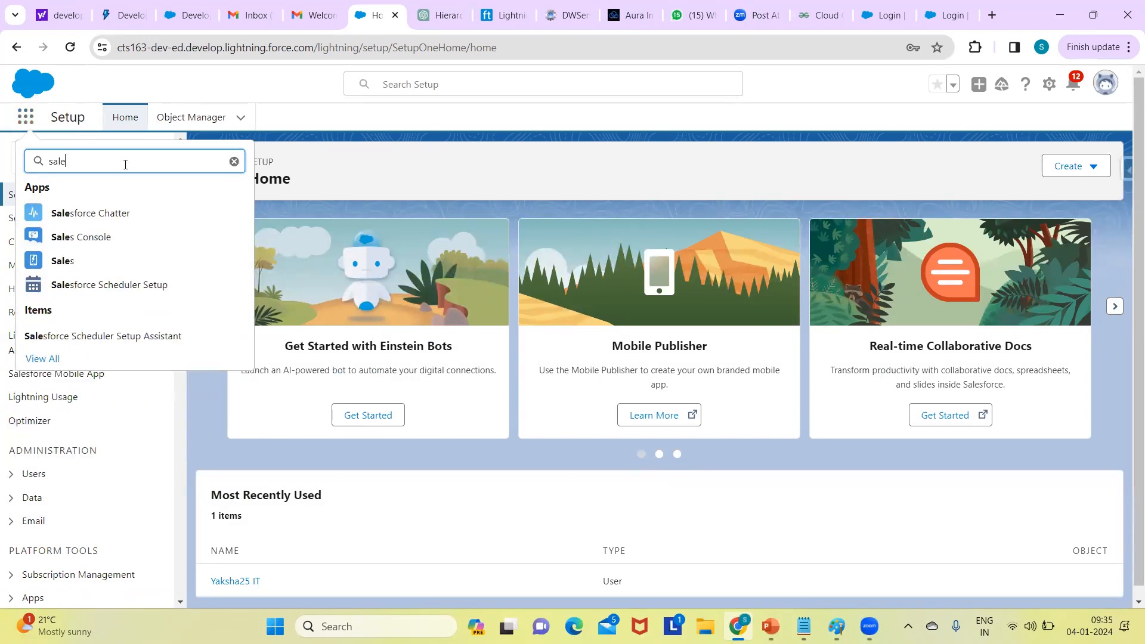
pyautogui.click(64, 263)
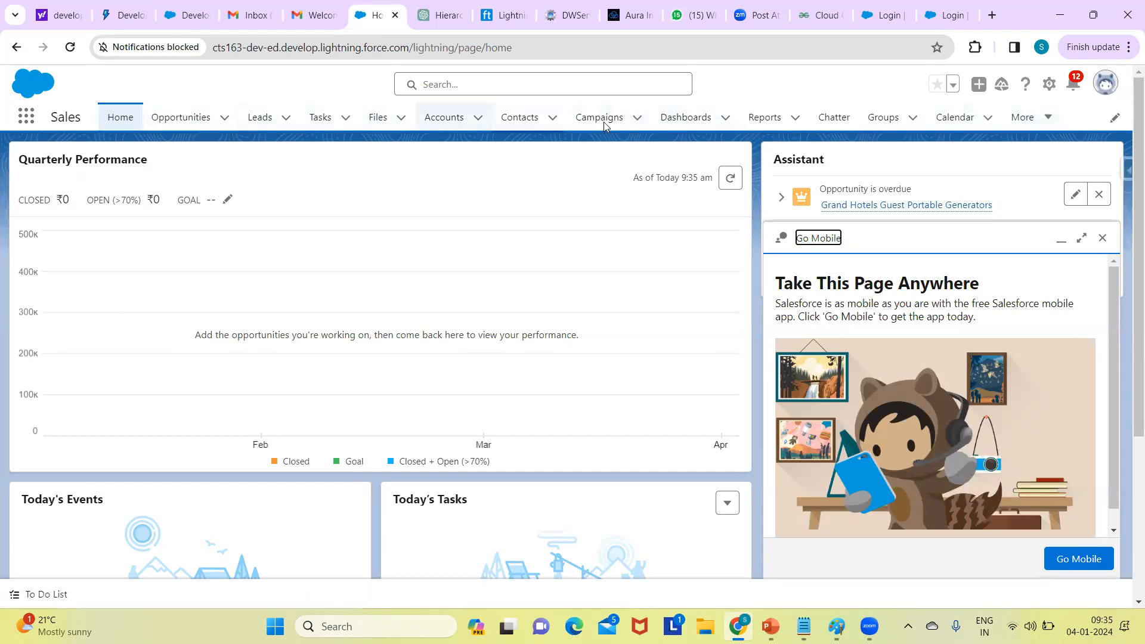
# - Close the Go Mobile promotion and open the profile menu showing Comfy display density
pyautogui.click(1104, 240)
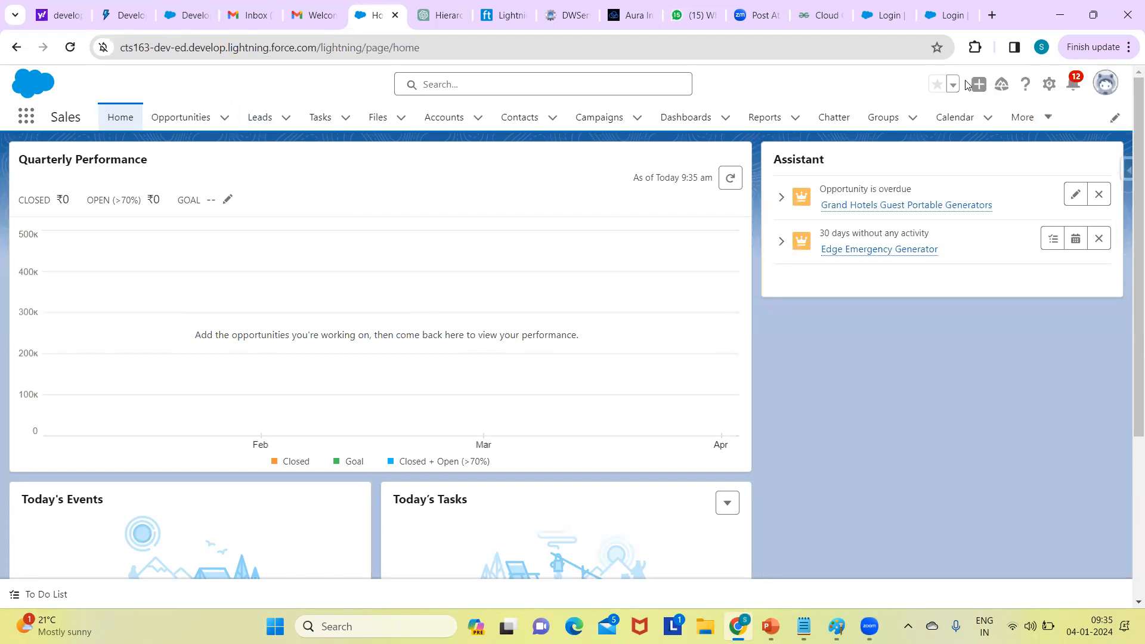
pyautogui.click(1111, 86)
pyautogui.click(1111, 85)
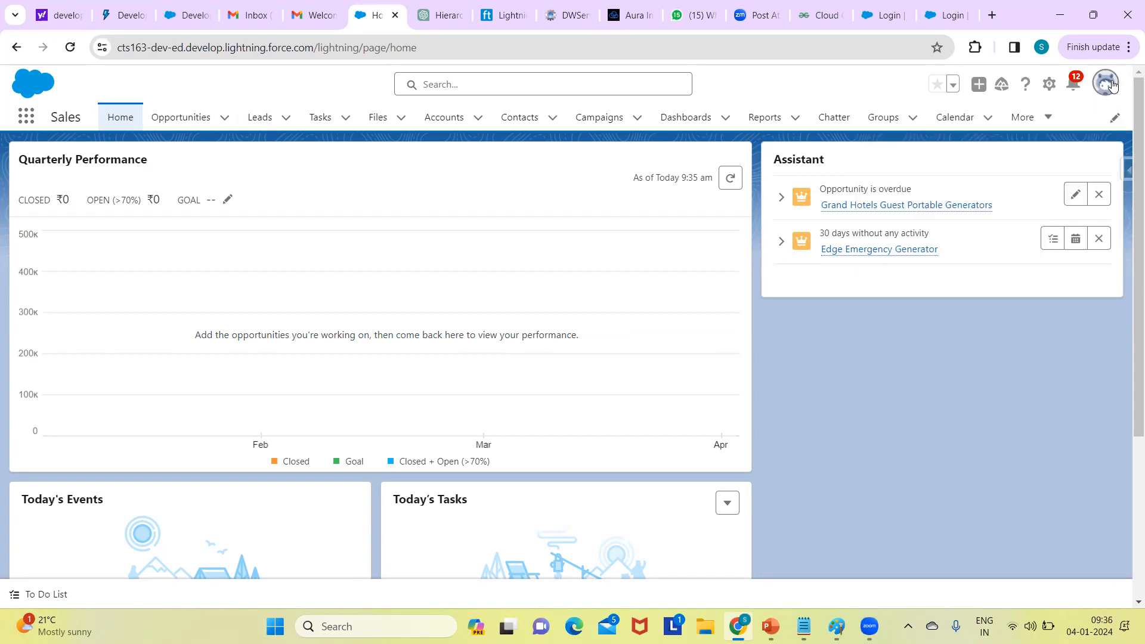
pyautogui.click(1111, 85)
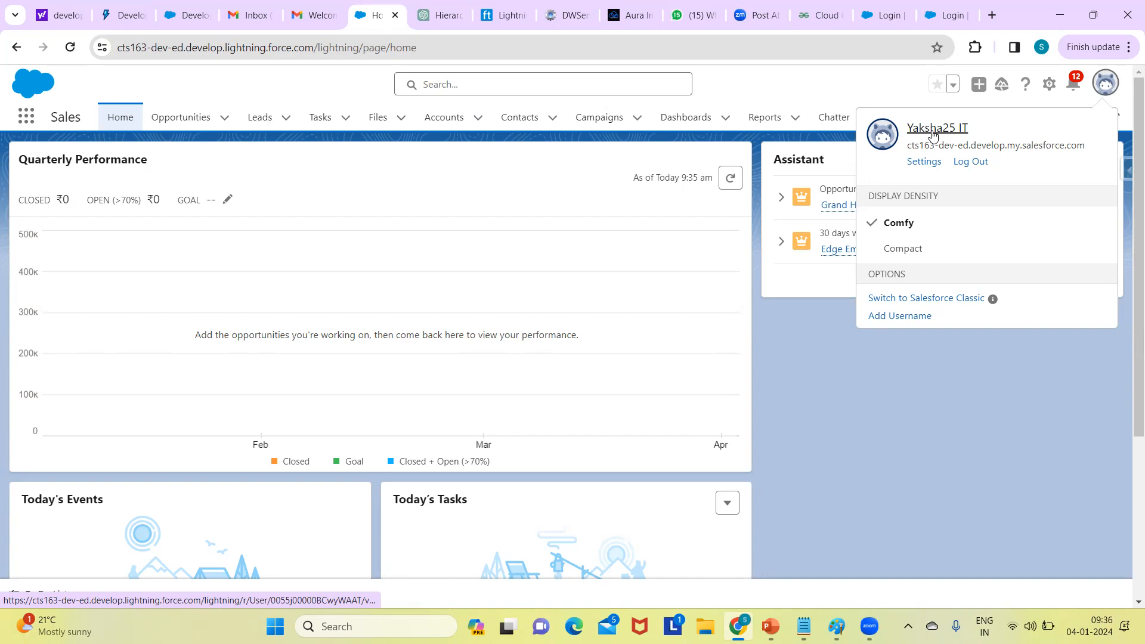
# - View the Guidance Center notifications, then bring up the gear menu's setup options
pyautogui.click(1075, 81)
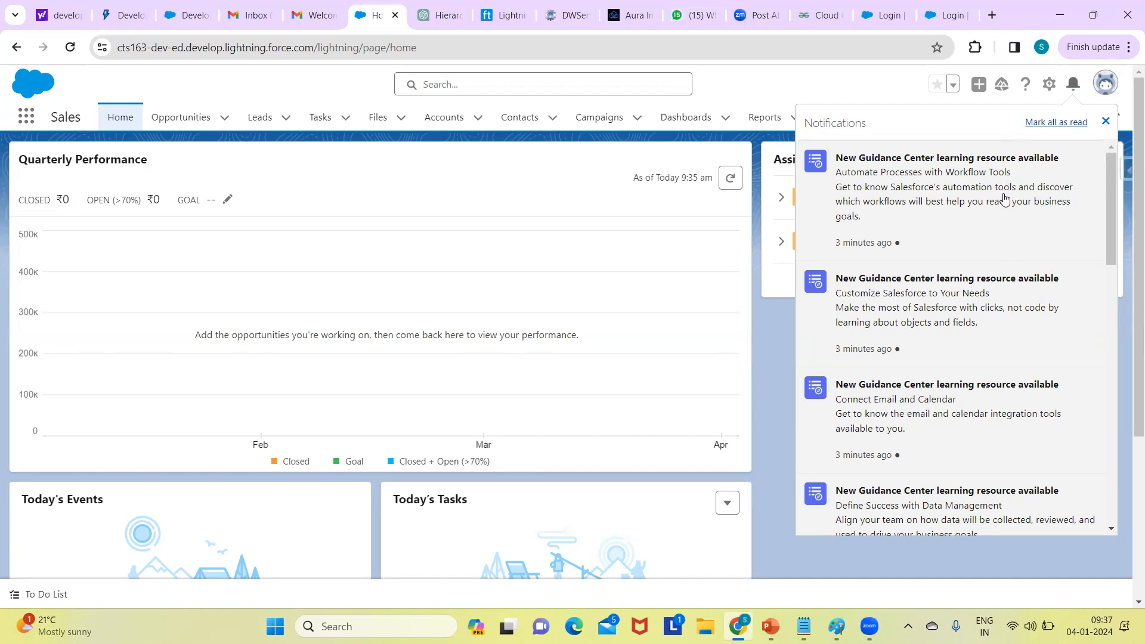
pyautogui.click(1047, 83)
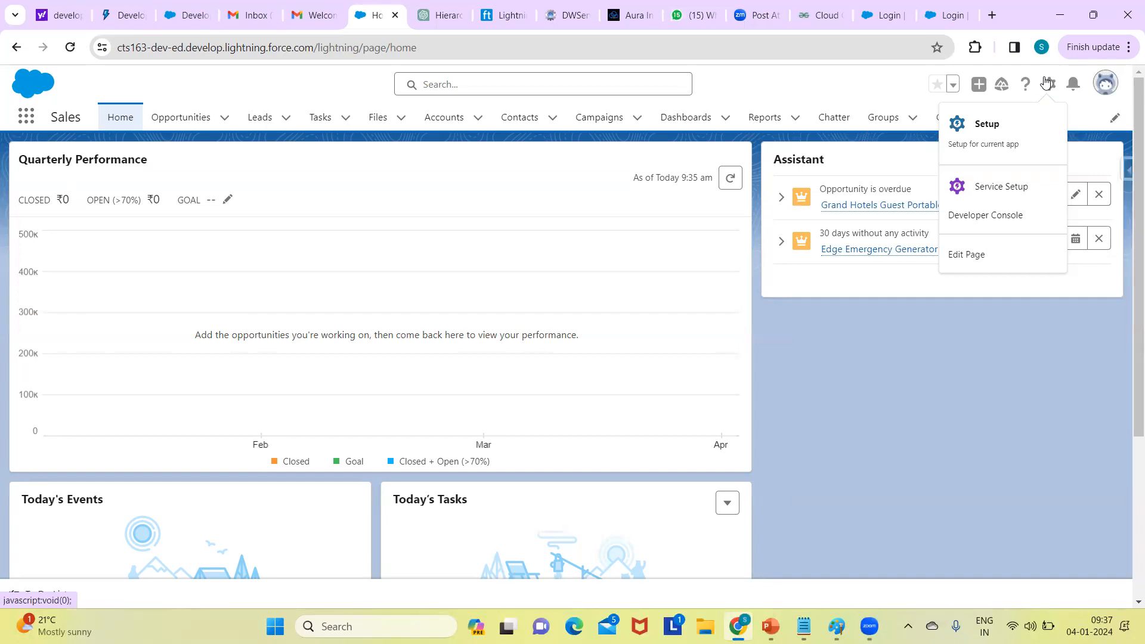
# - Open Setup Home in a new tab from the gear menu and scroll its sidebar
pyautogui.click(983, 132)
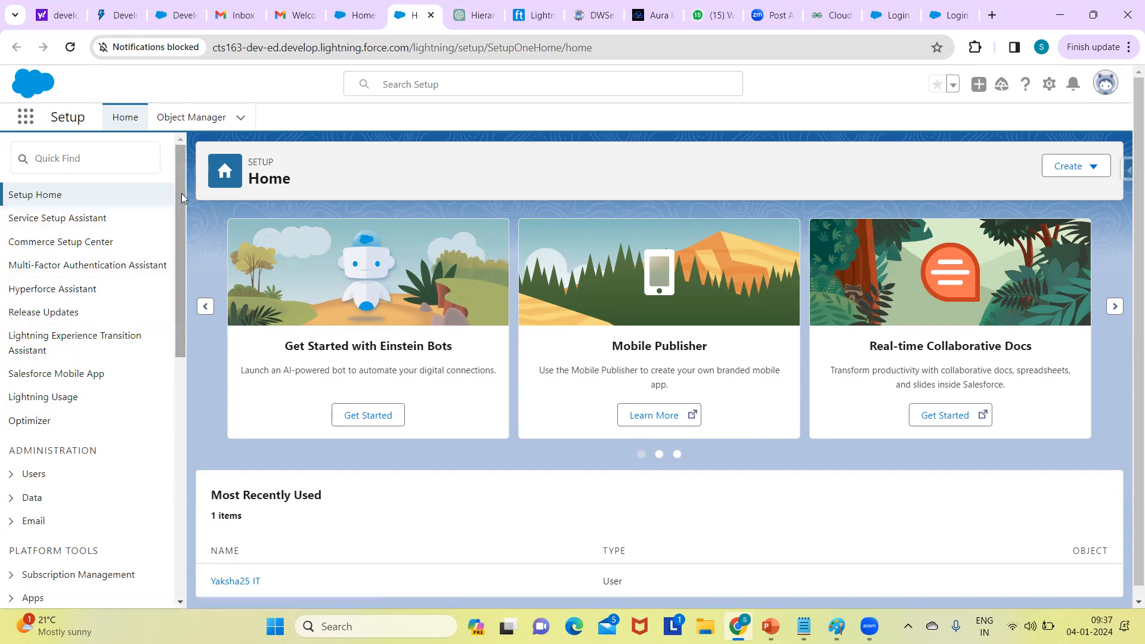
pyautogui.moveTo(176, 267); pyautogui.dragTo(198, 171)
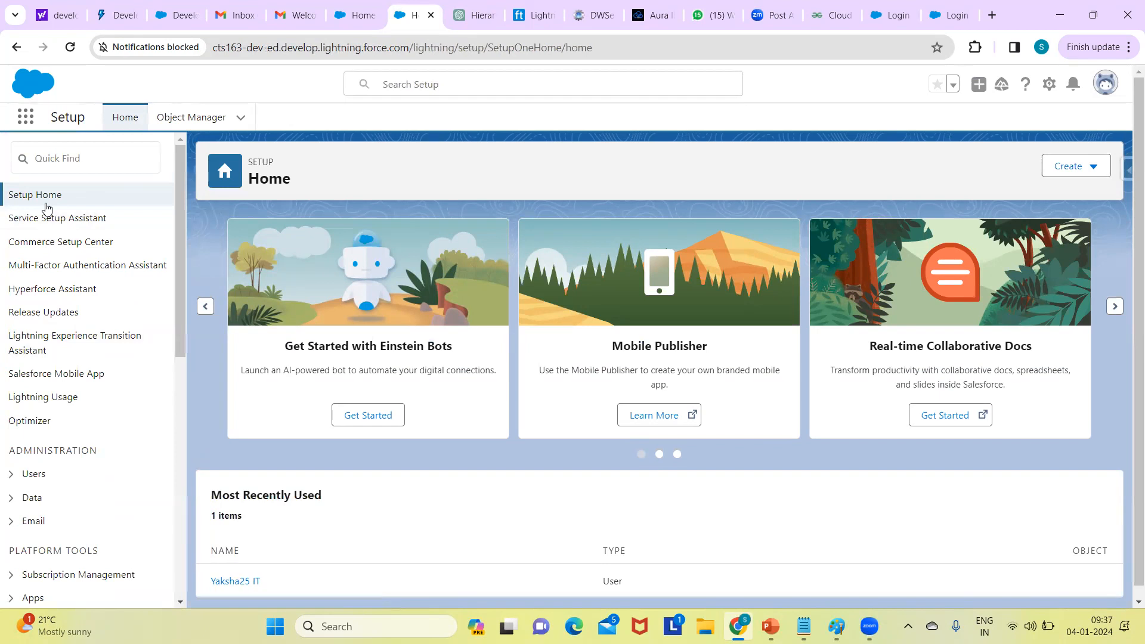
pyautogui.moveTo(180, 239)
pyautogui.mouseDown()
pyautogui.moveTo(180, 407)
pyautogui.moveTo(181, 239)
pyautogui.mouseUp()
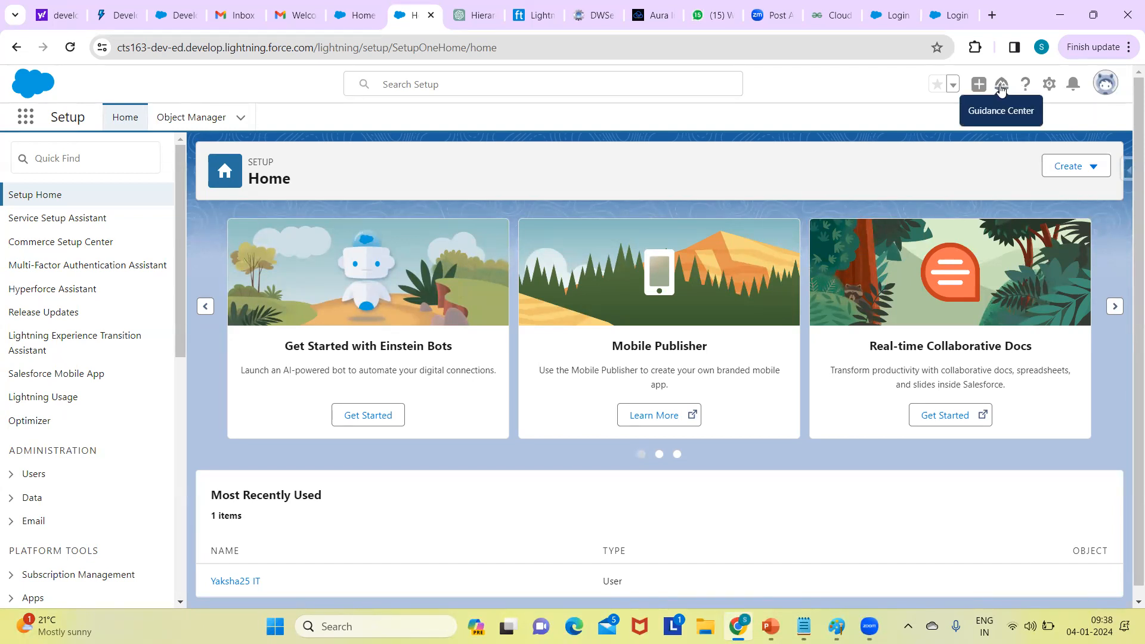
pyautogui.click(1001, 88)
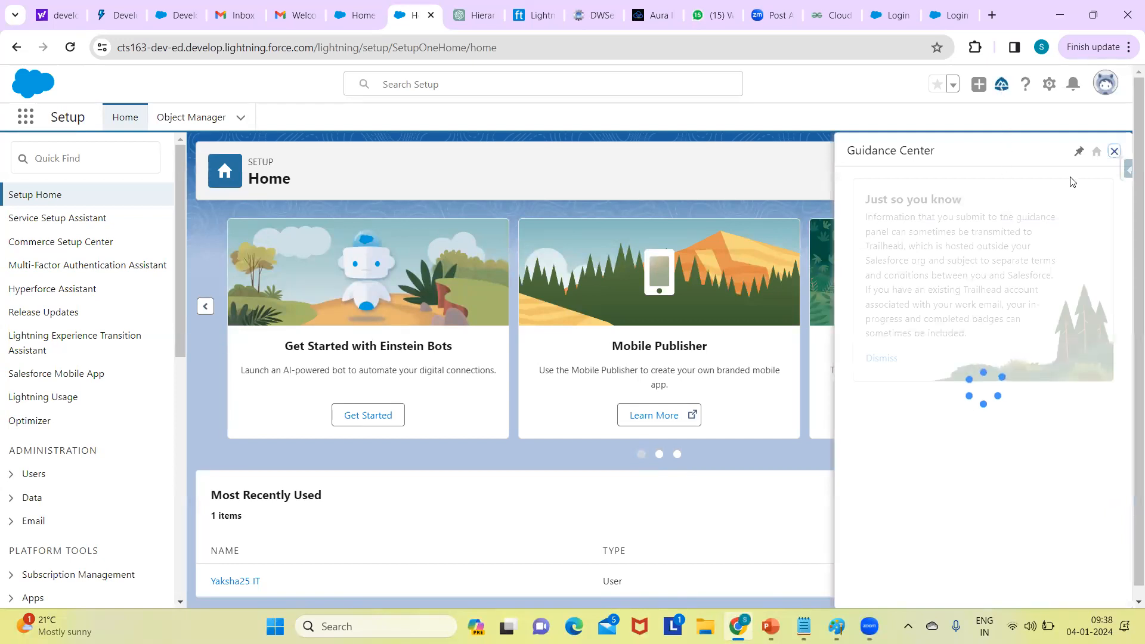
pyautogui.moveTo(1128, 254); pyautogui.dragTo(1117, 389)
pyautogui.moveTo(1116, 390); pyautogui.dragTo(1111, 482)
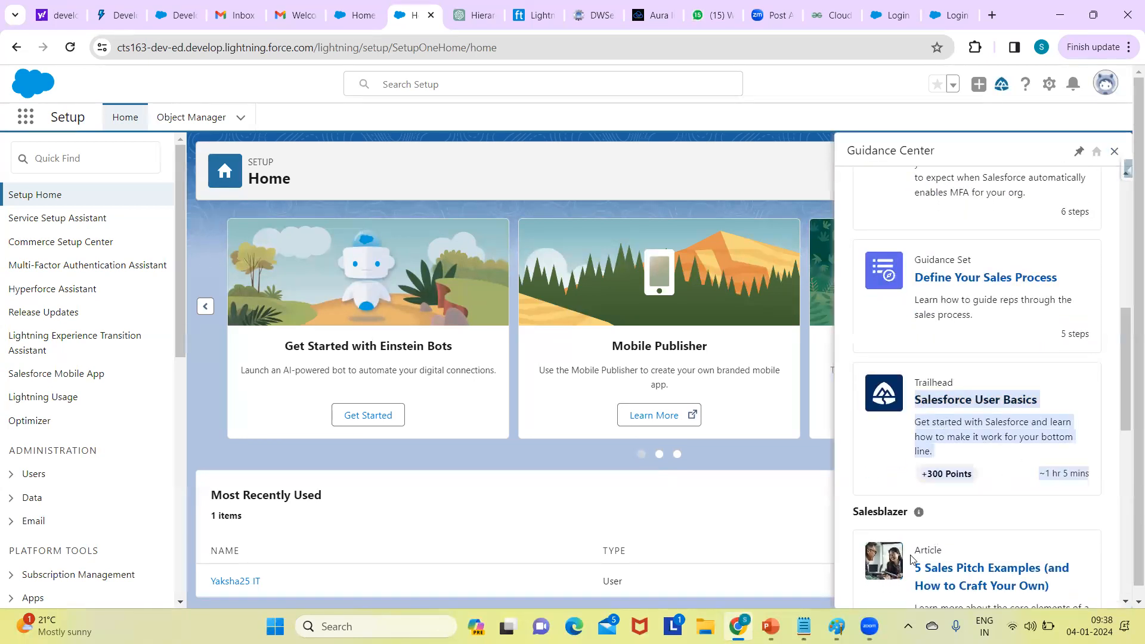
pyautogui.click(1114, 151)
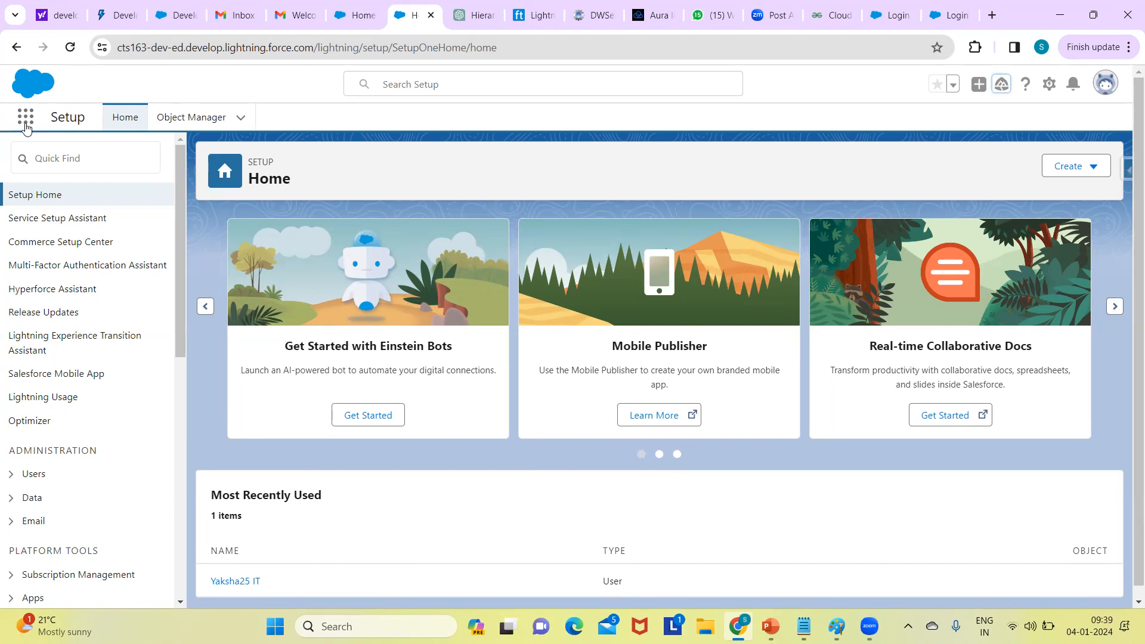
pyautogui.click(26, 127)
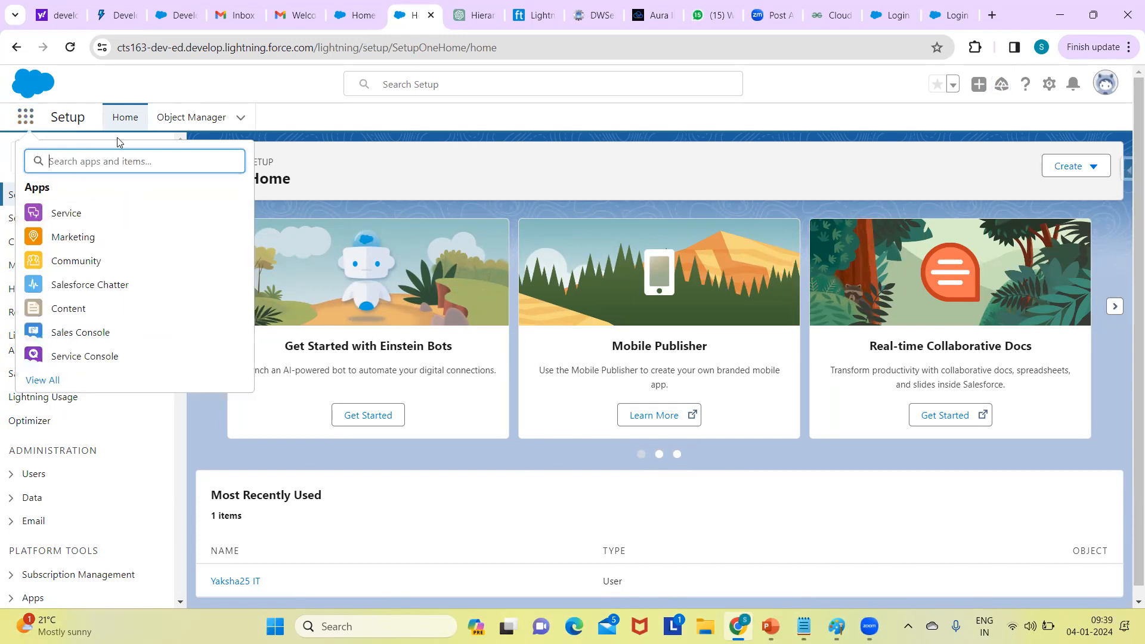
# - Search 'sales' in the App Launcher and switch to the Sales app's Home page
pyautogui.write('sa')
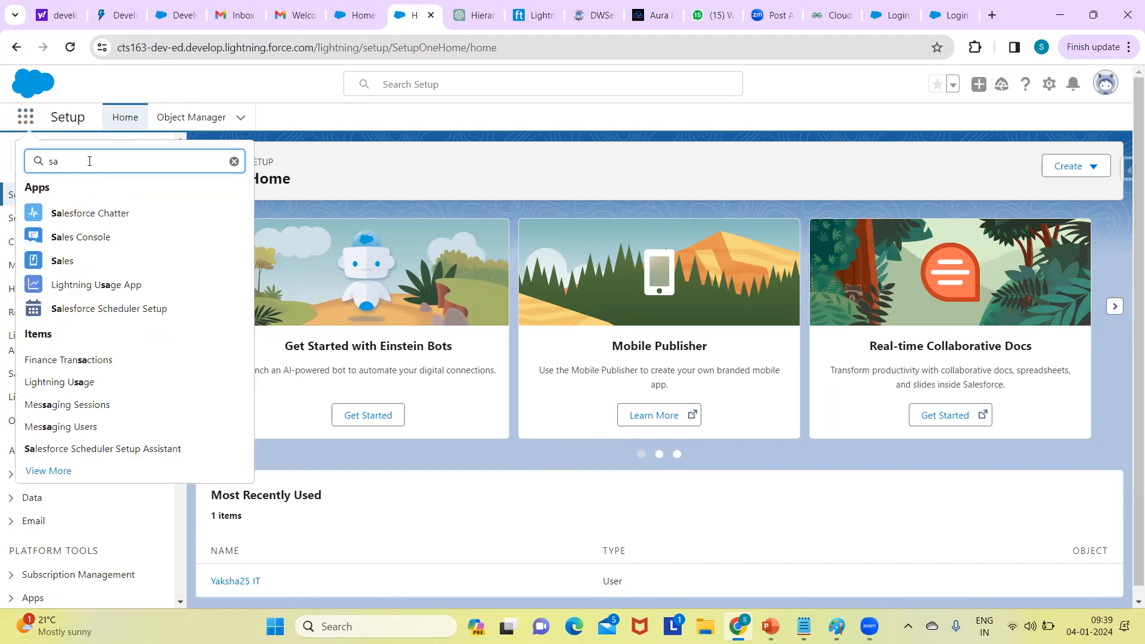
pyautogui.write('les')
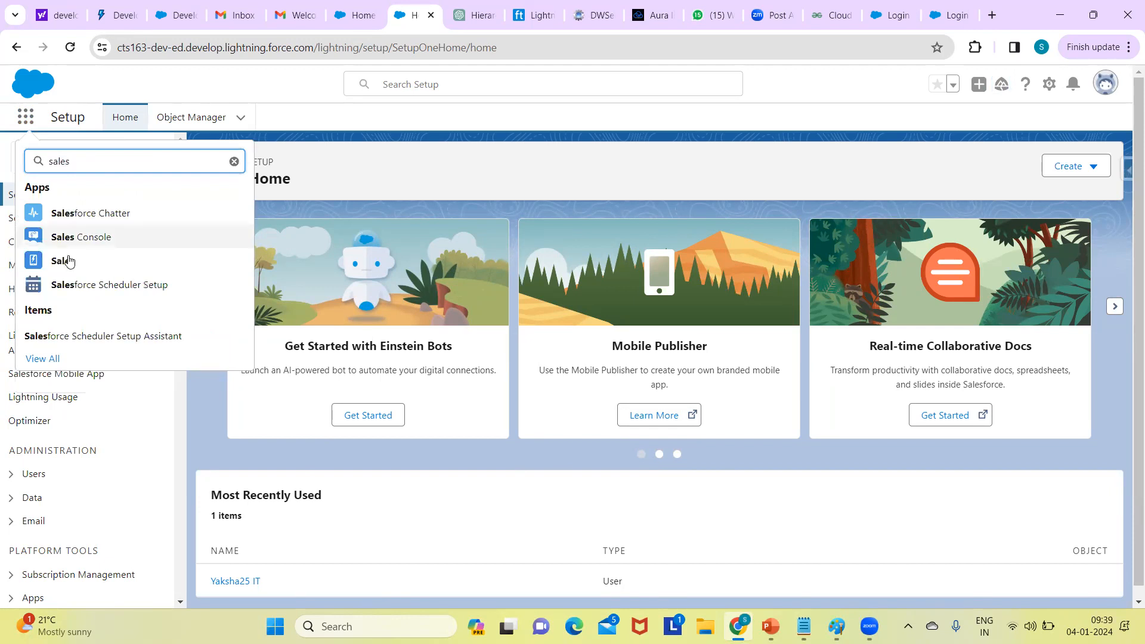
pyautogui.click(69, 261)
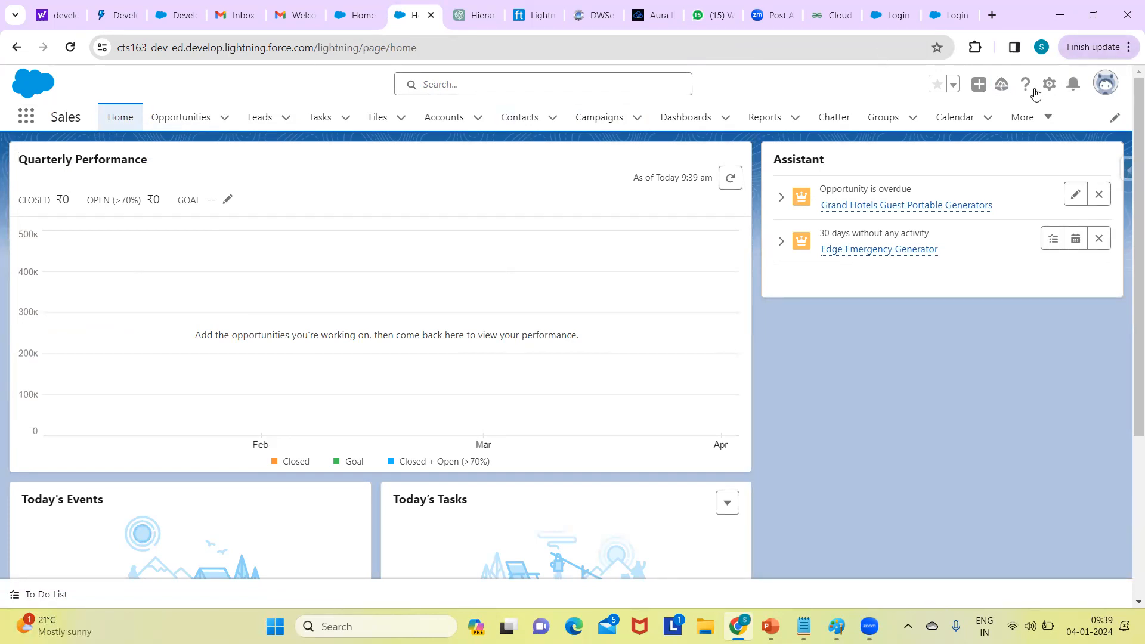
# - Open Setup in a new tab from the gear menu, filter Quick Find by 'user', and bring up the Cloud notes
pyautogui.click(348, 23)
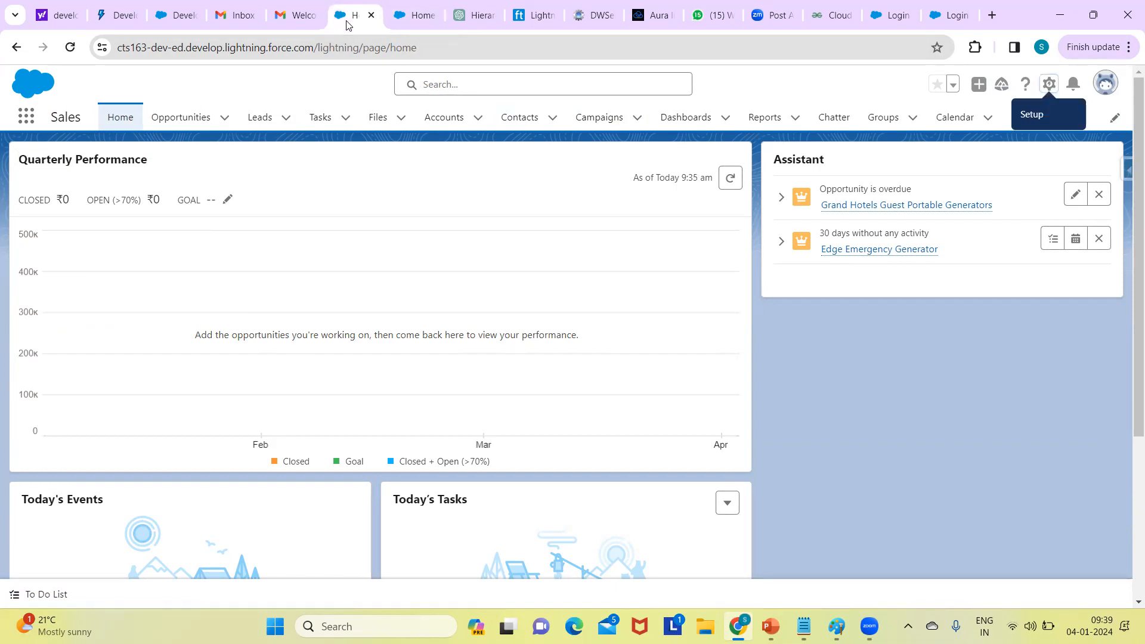
pyautogui.click(1049, 84)
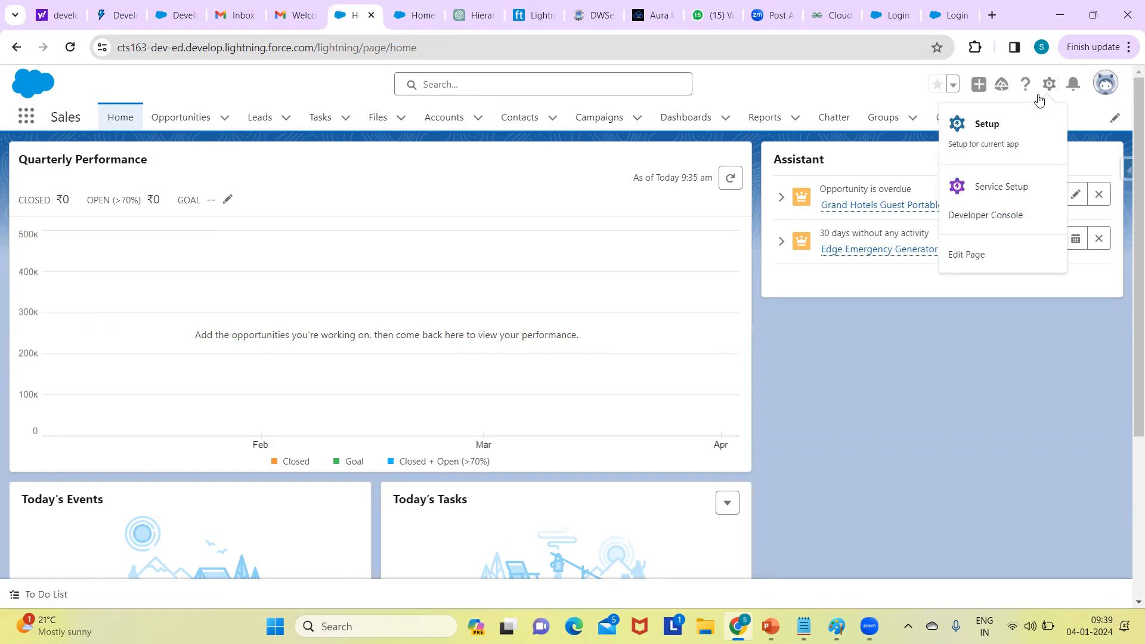
pyautogui.click(987, 124)
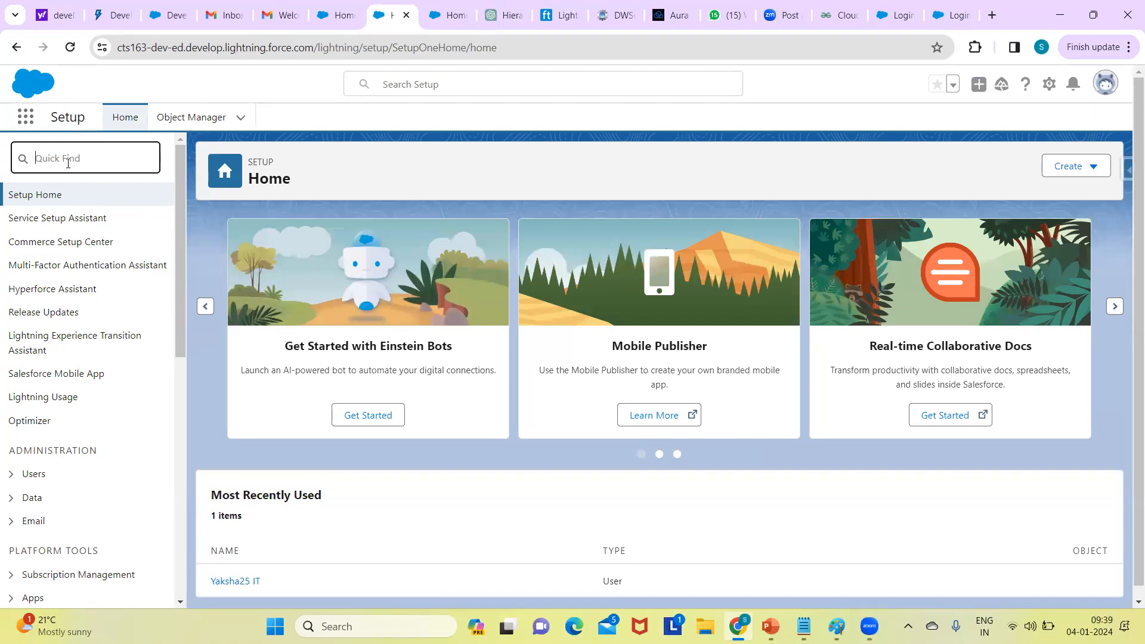
pyautogui.write('user')
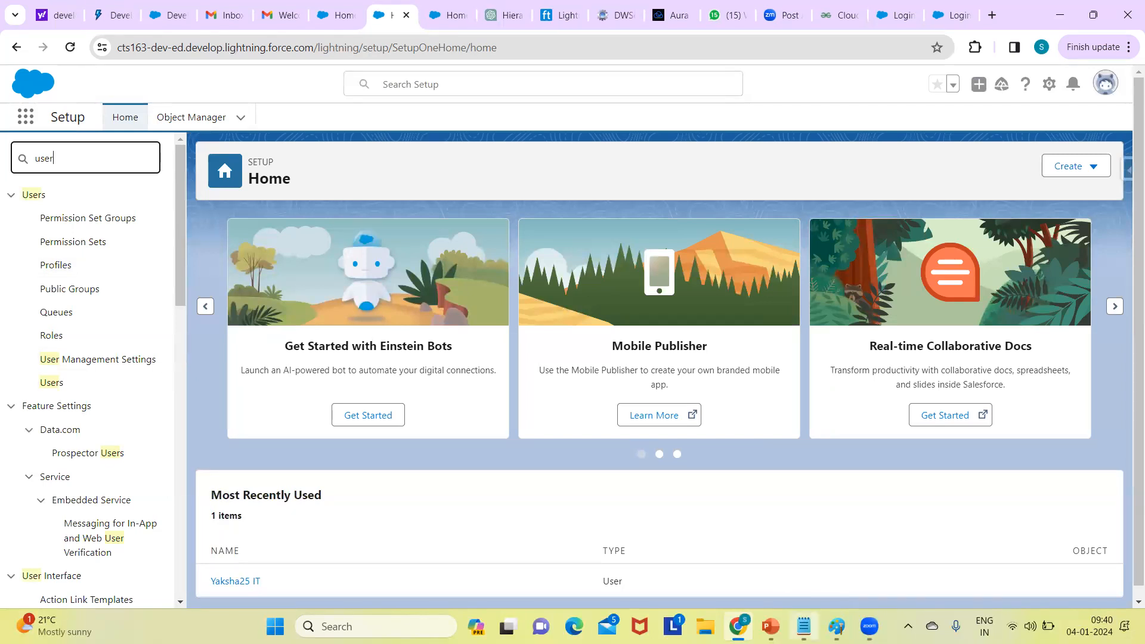
pyautogui.click(803, 626)
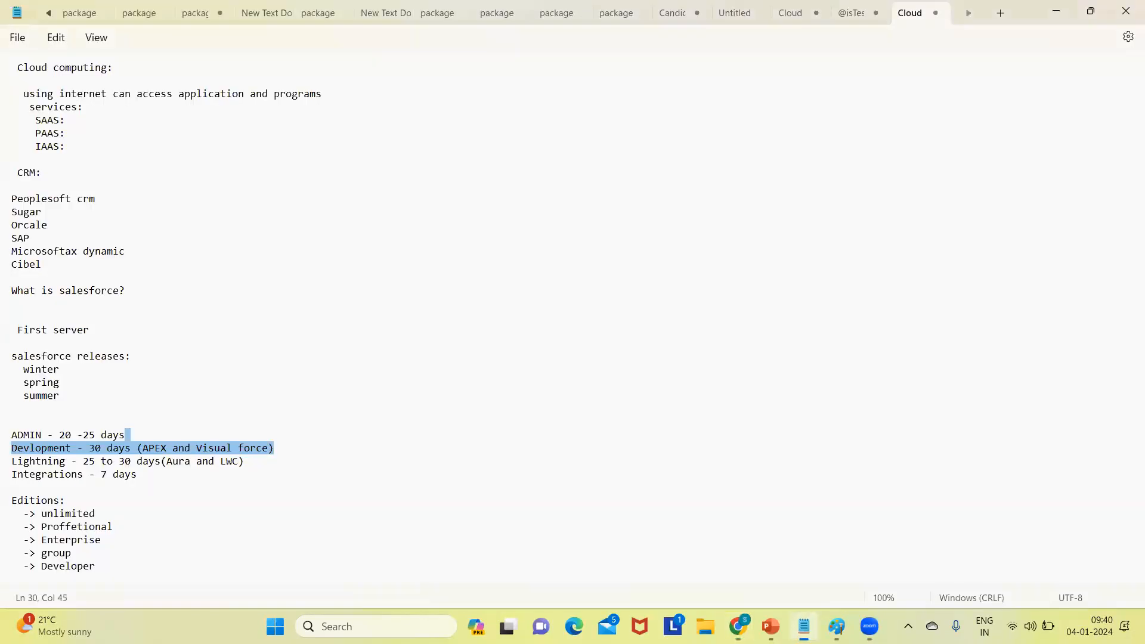
# - Add developer.salesforce.com/signup a few lines below the Developer entry, then begin a new line after it
pyautogui.click(109, 567)
pyautogui.press('Return')
pyautogui.press('Return')
pyautogui.press('Return')
pyautogui.press('Return')
pyautogui.press('Return')
pyautogui.press('Return')
pyautogui.press('Return')
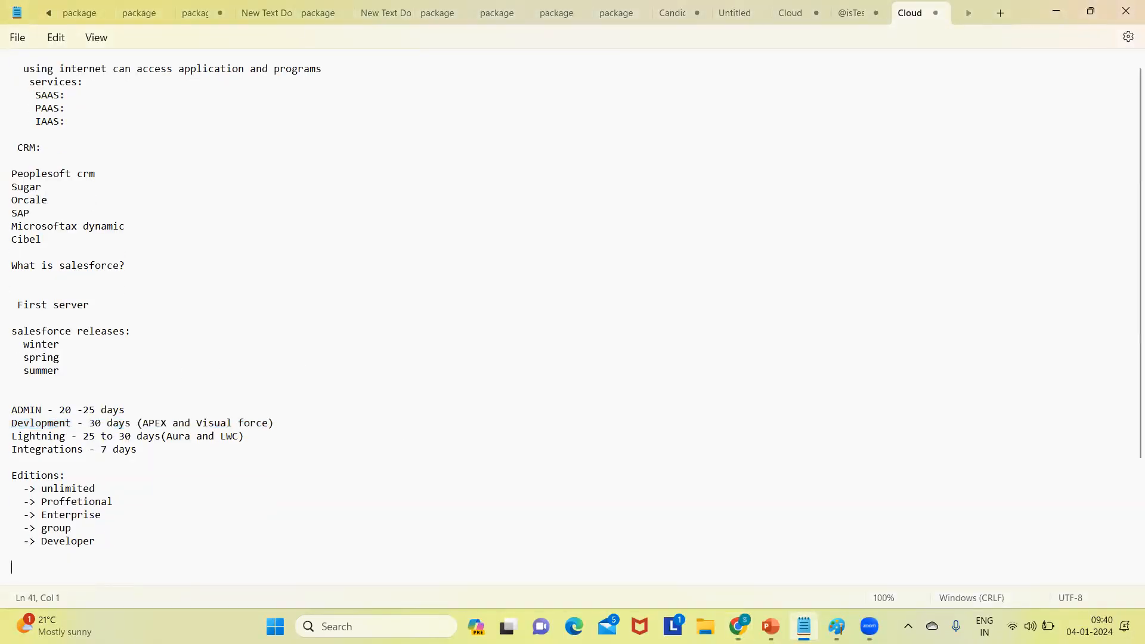
pyautogui.write('developer')
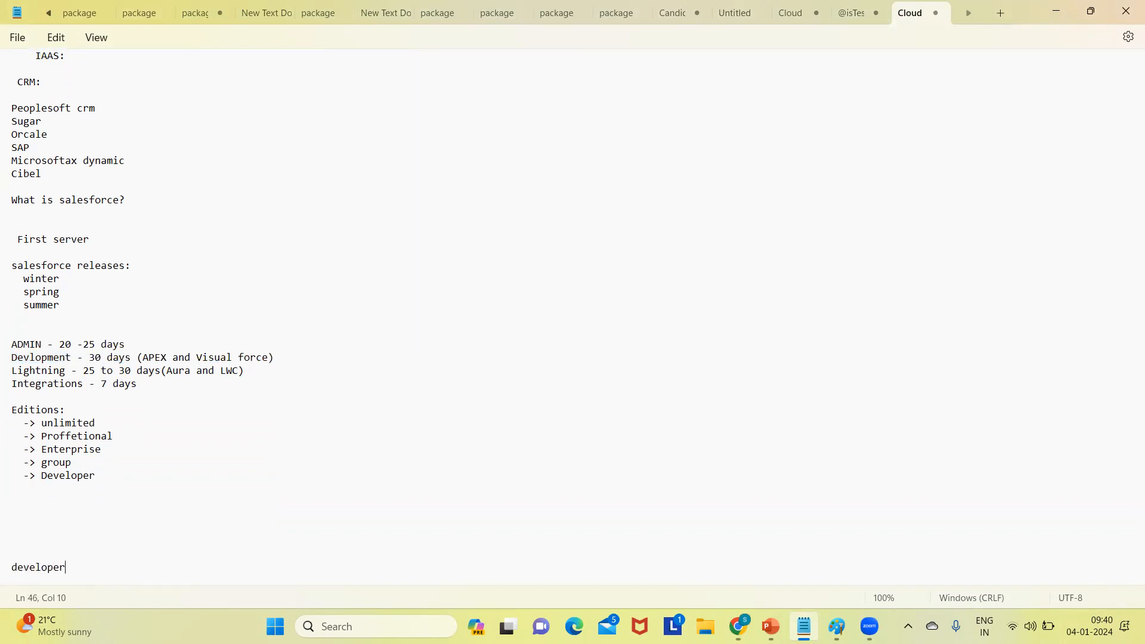
pyautogui.write('.salesforce.com/signup')
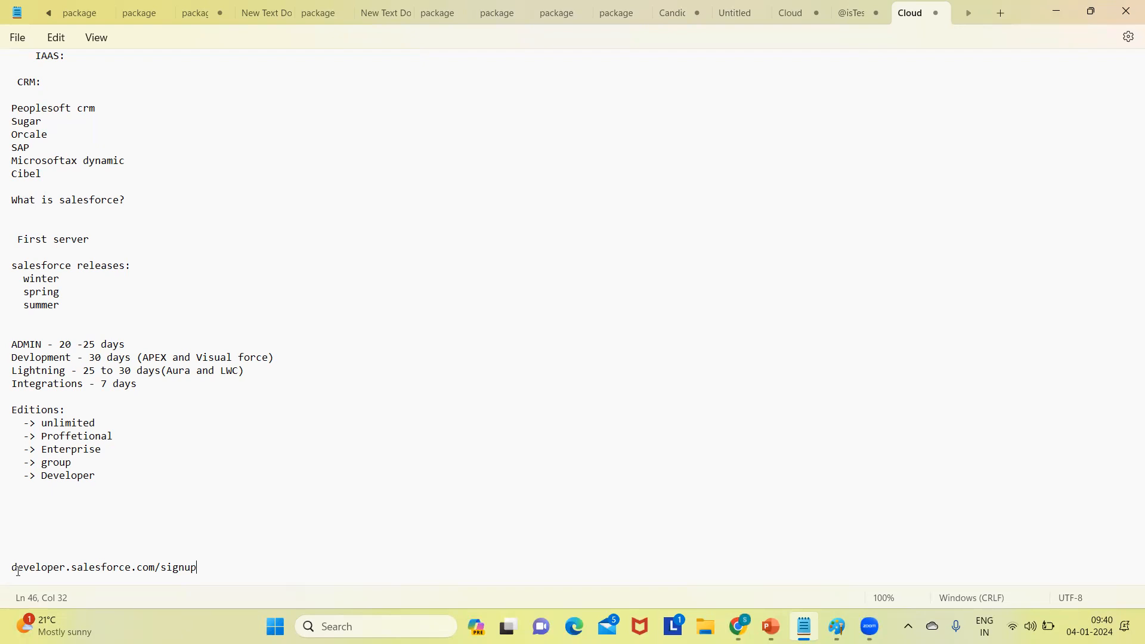
pyautogui.click(40, 477)
pyautogui.doubleClick(92, 475)
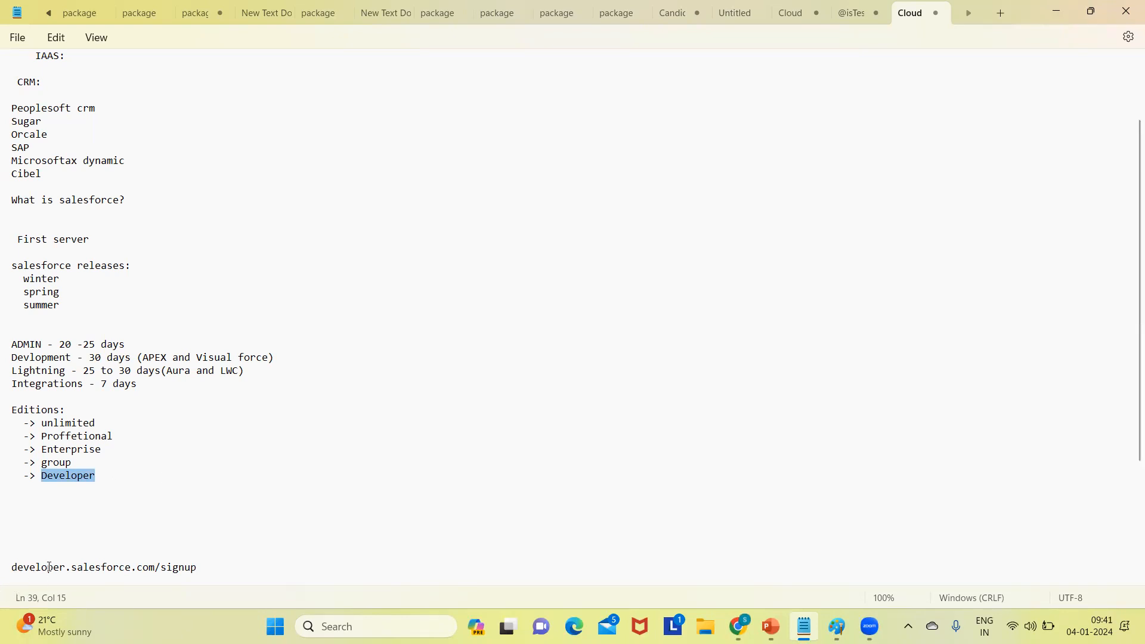
pyautogui.moveTo(13, 568); pyautogui.dragTo(234, 571)
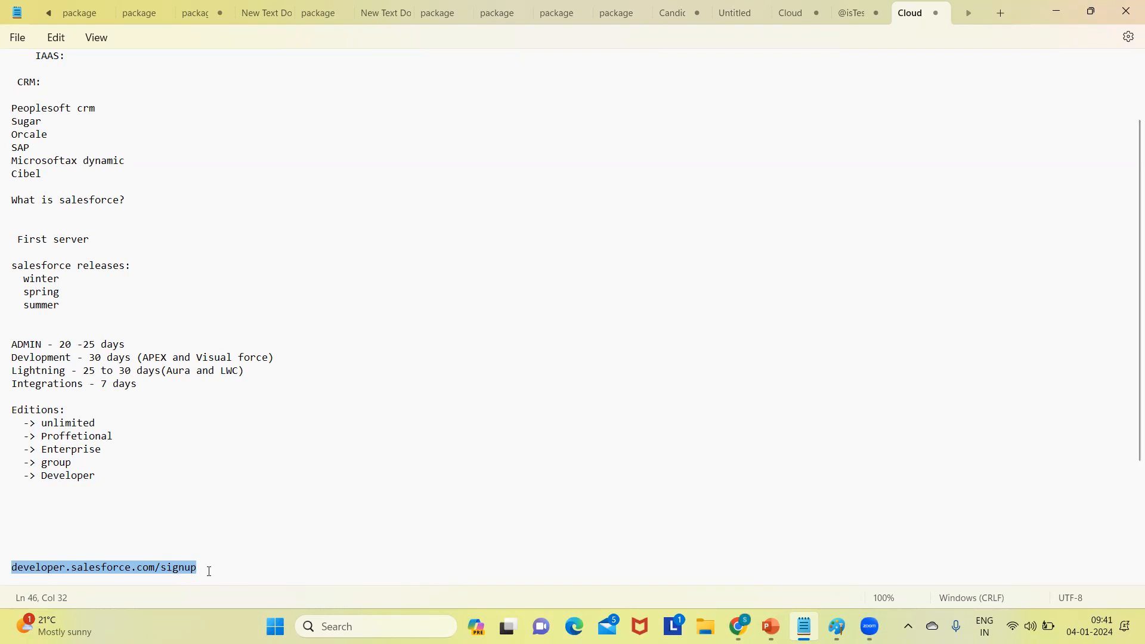
pyautogui.click(210, 571)
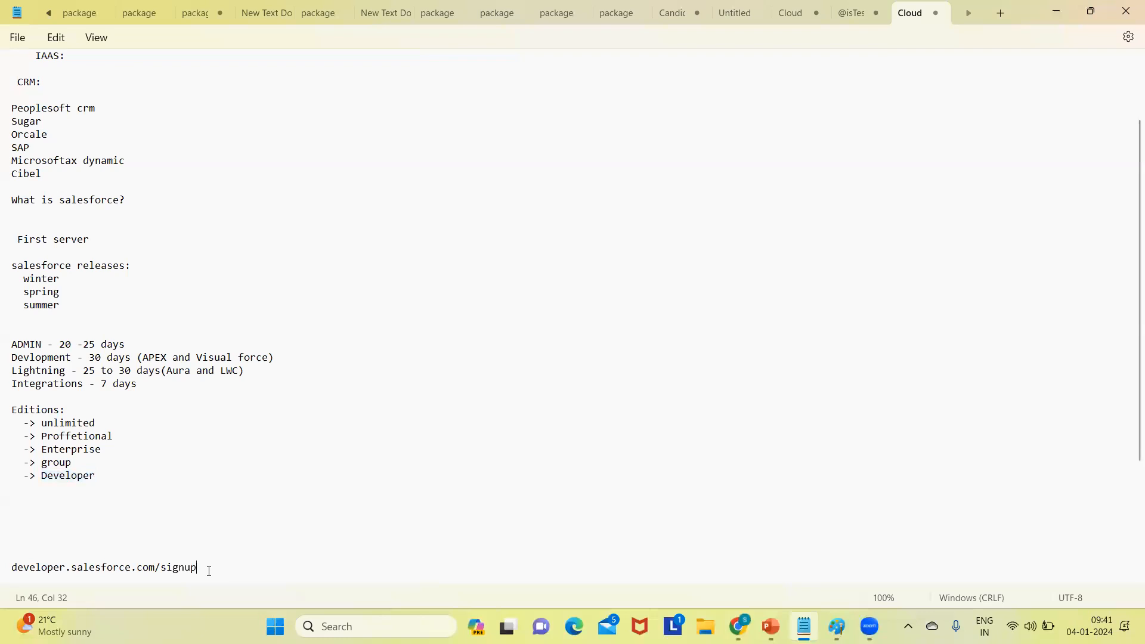
pyautogui.press('Return')
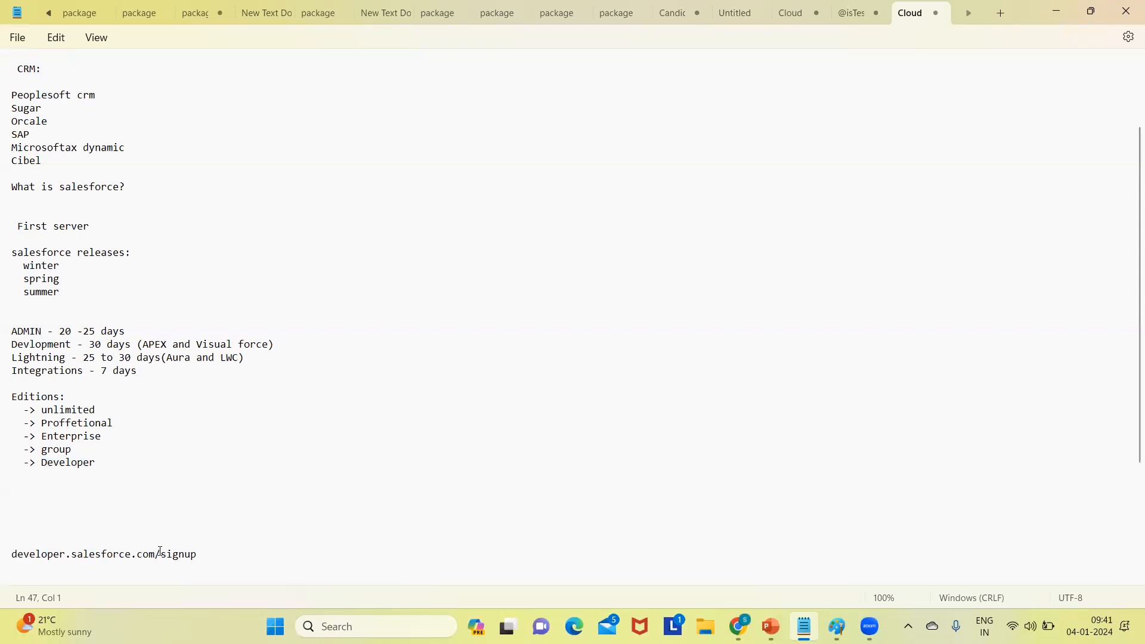
# - Type login.salesforce.com on its own line directly beneath the signup URL
pyautogui.click(204, 557)
pyautogui.press('Return')
pyautogui.write('log')
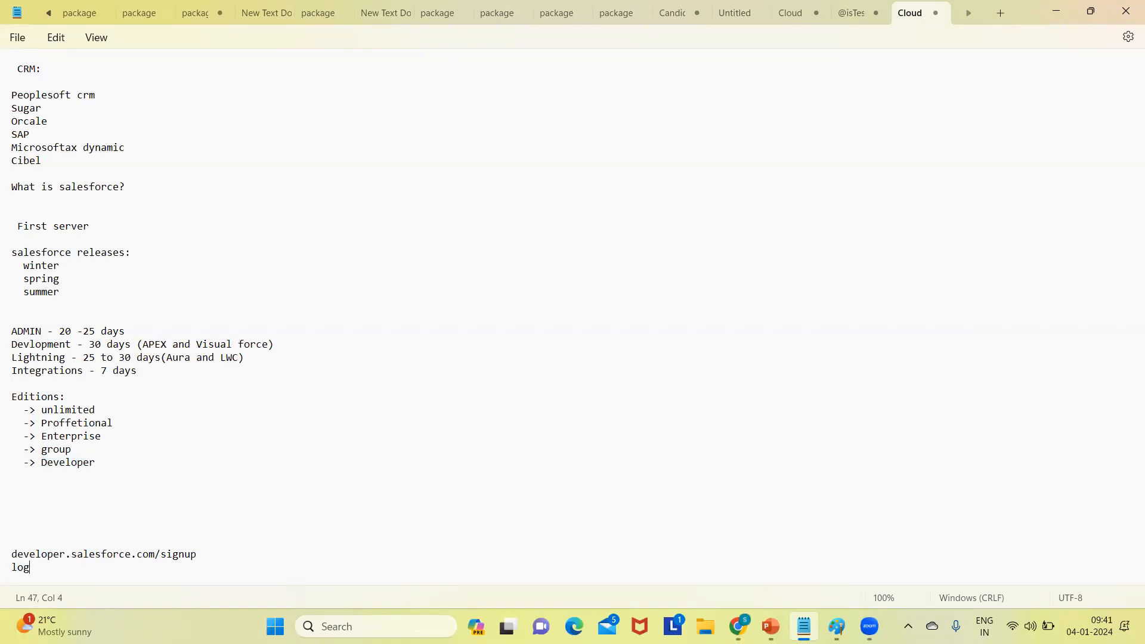
pyautogui.write('in.salesforce.com')
pyautogui.press('Return')
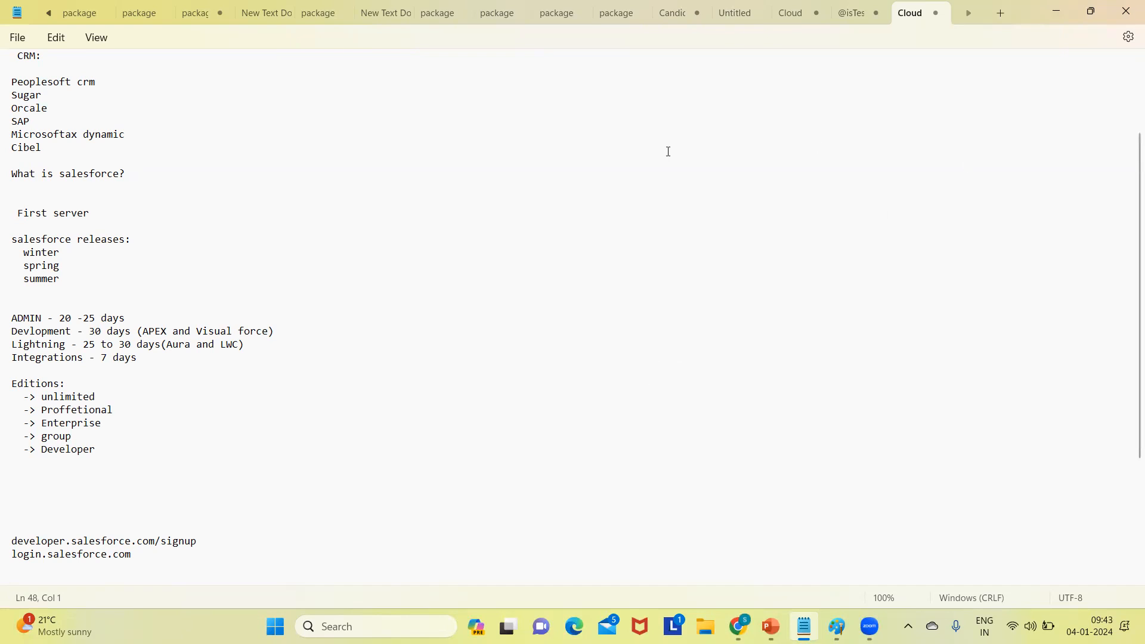
# - Minimize Notepad and open Users from the Setup Quick Find results
pyautogui.click(1057, 18)
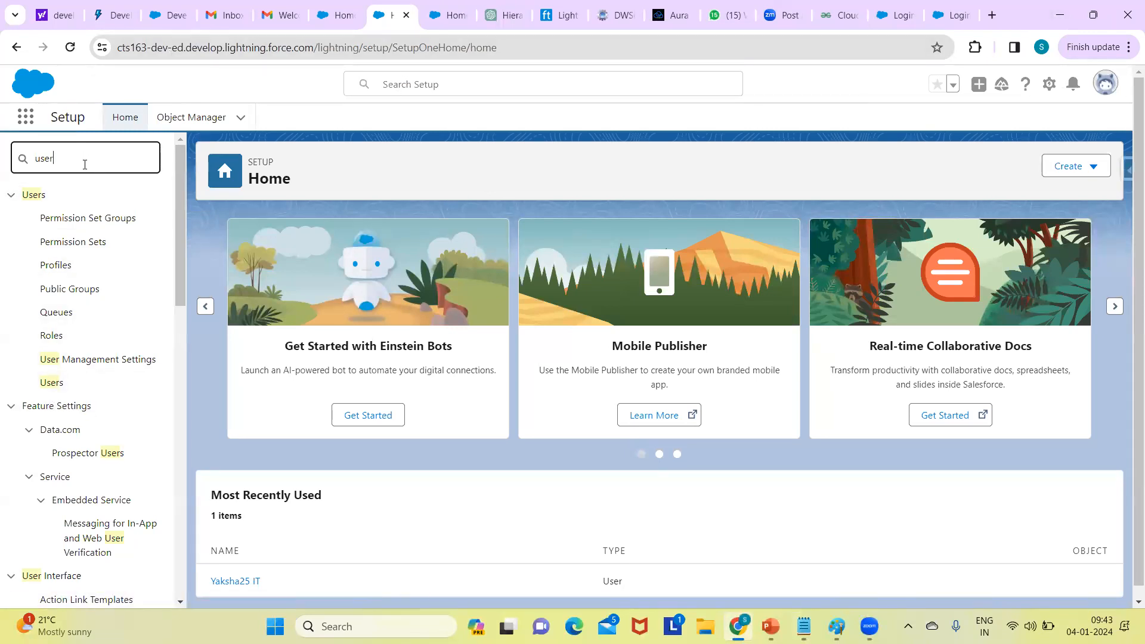
pyautogui.click(56, 386)
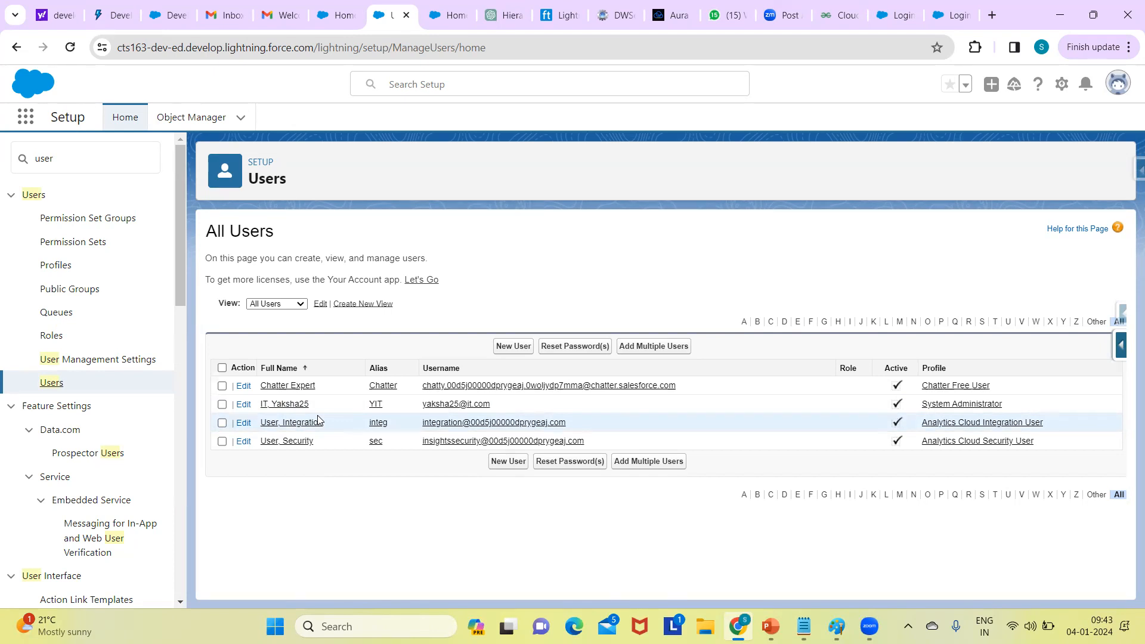
# - Start a new user from the All Users page with the New User button
pyautogui.click(519, 347)
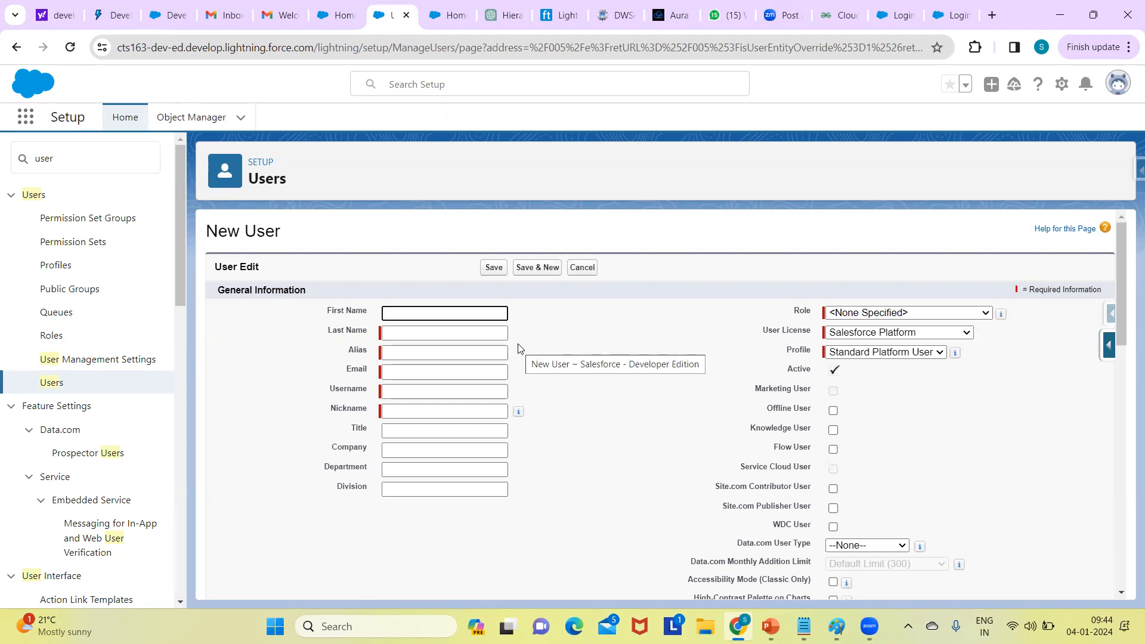
# - Enter First Name testAdmin and Last Name 1 in the New User form
pyautogui.click(457, 316)
pyautogui.write('test')
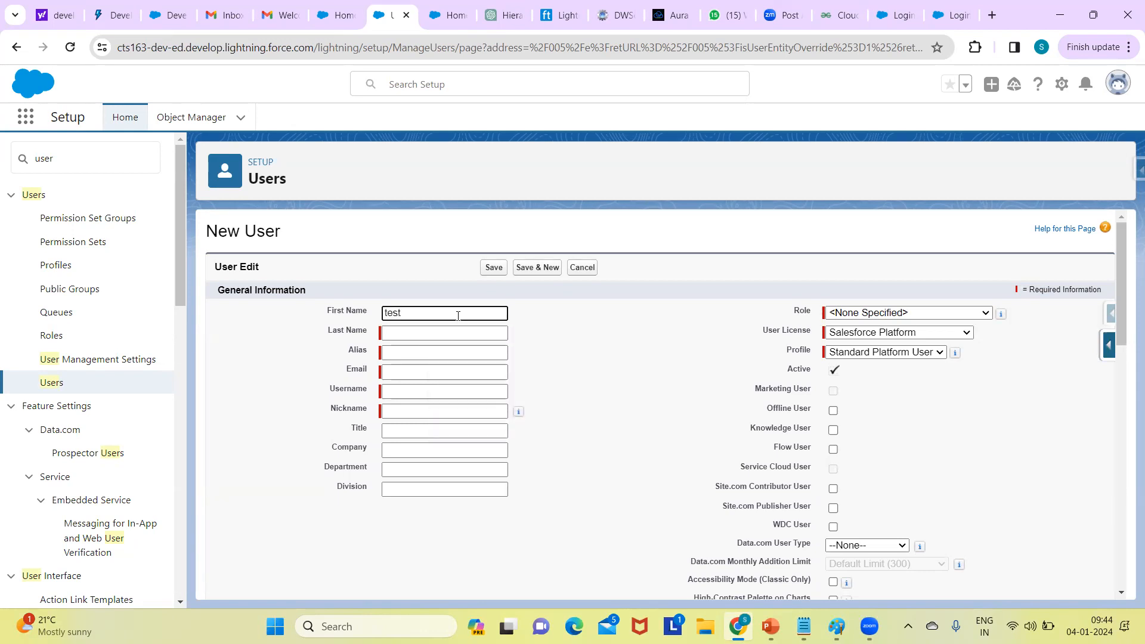
pyautogui.write('Admin')
pyautogui.click(411, 333)
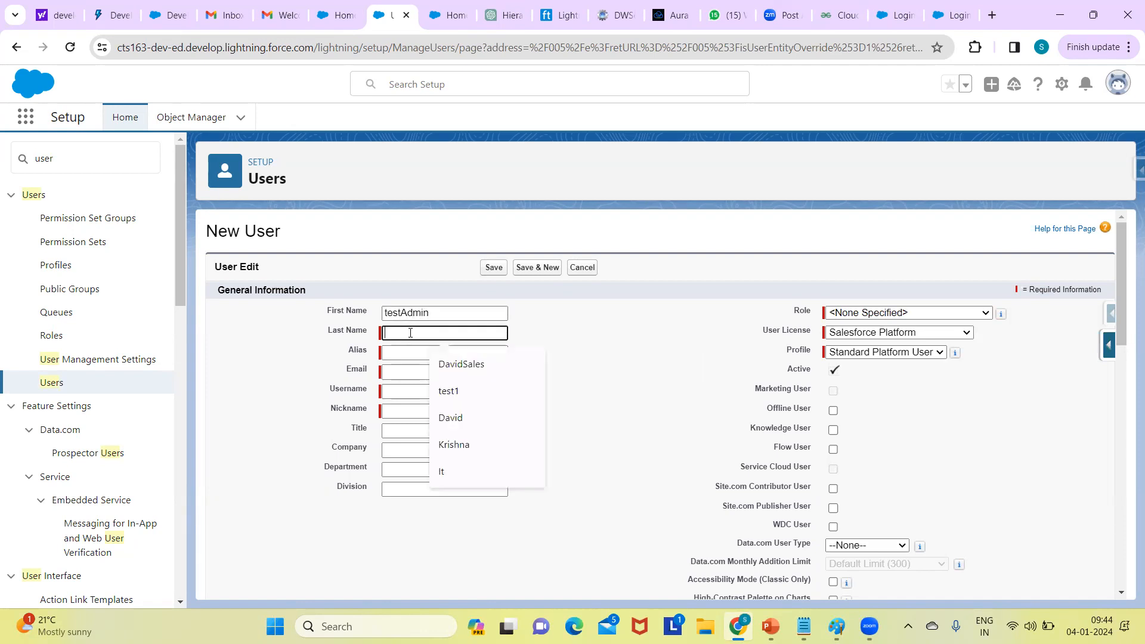
pyautogui.write('1')
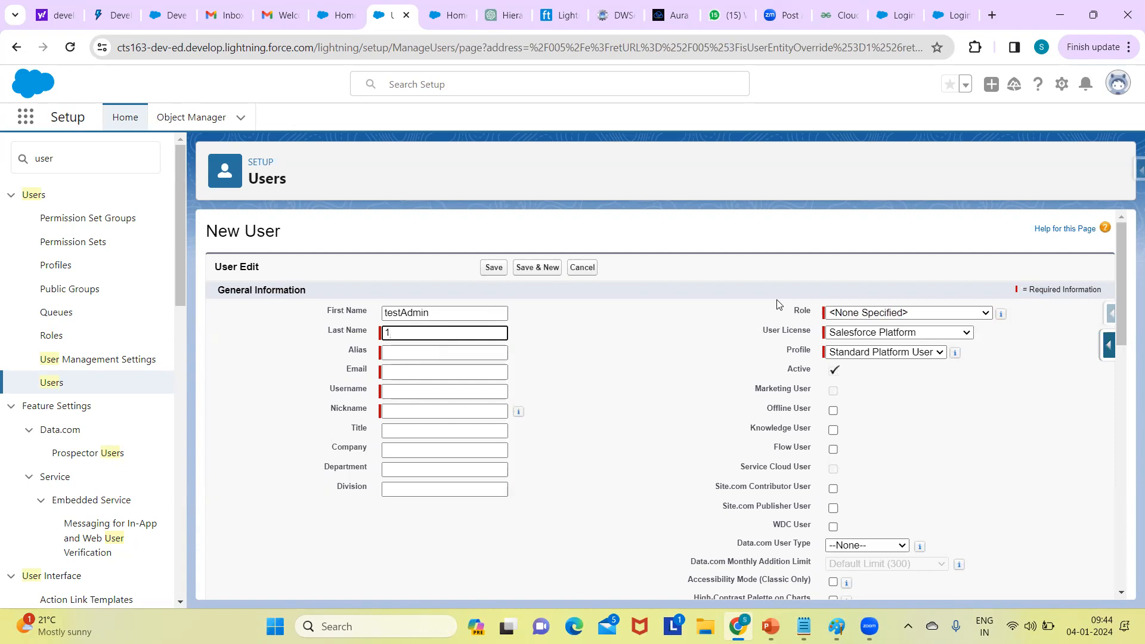
# - Fill Email and Username with the suggested address, changing its last digit to 4 in both
pyautogui.click(401, 353)
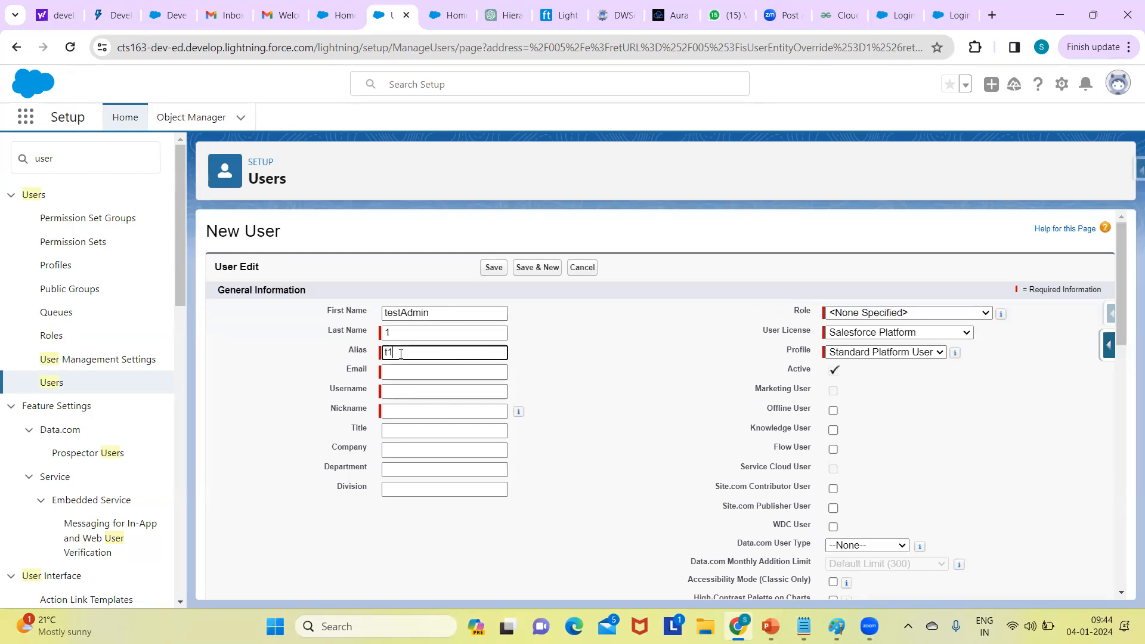
pyautogui.click(414, 367)
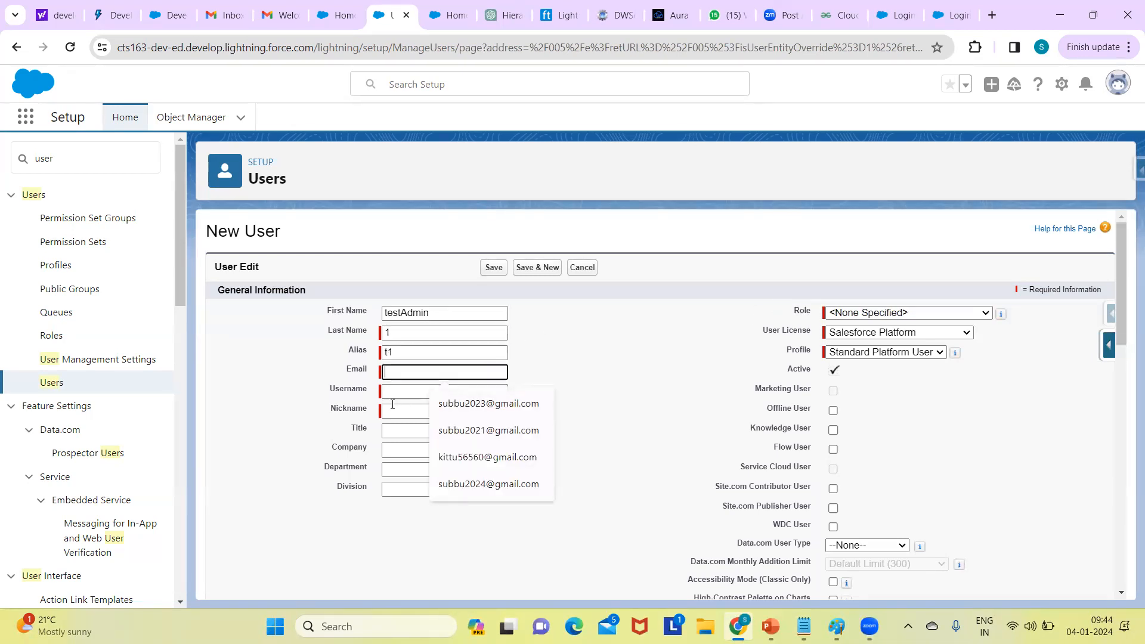
pyautogui.click(490, 404)
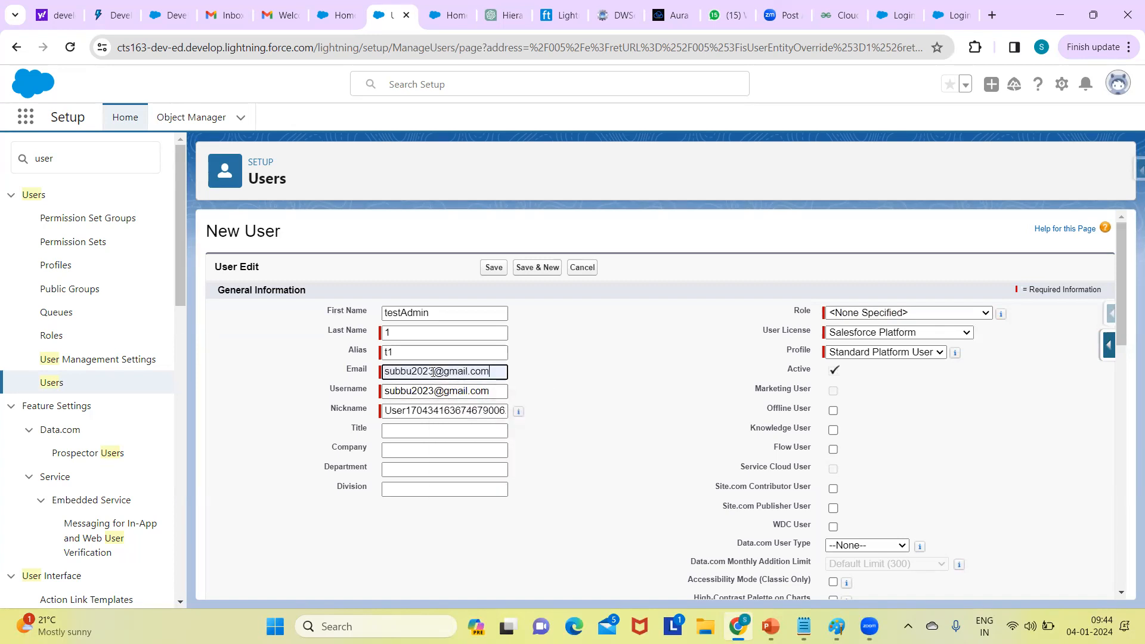
pyautogui.press('BackSpace')
pyautogui.write('4')
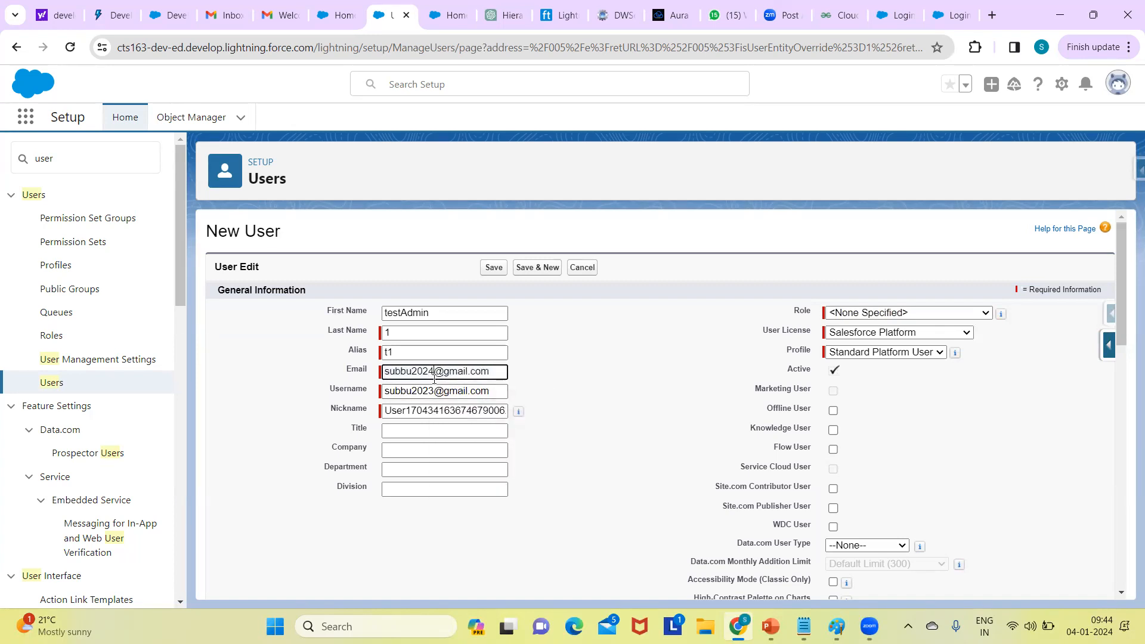
pyautogui.click(433, 389)
pyautogui.press('BackSpace')
pyautogui.write('4')
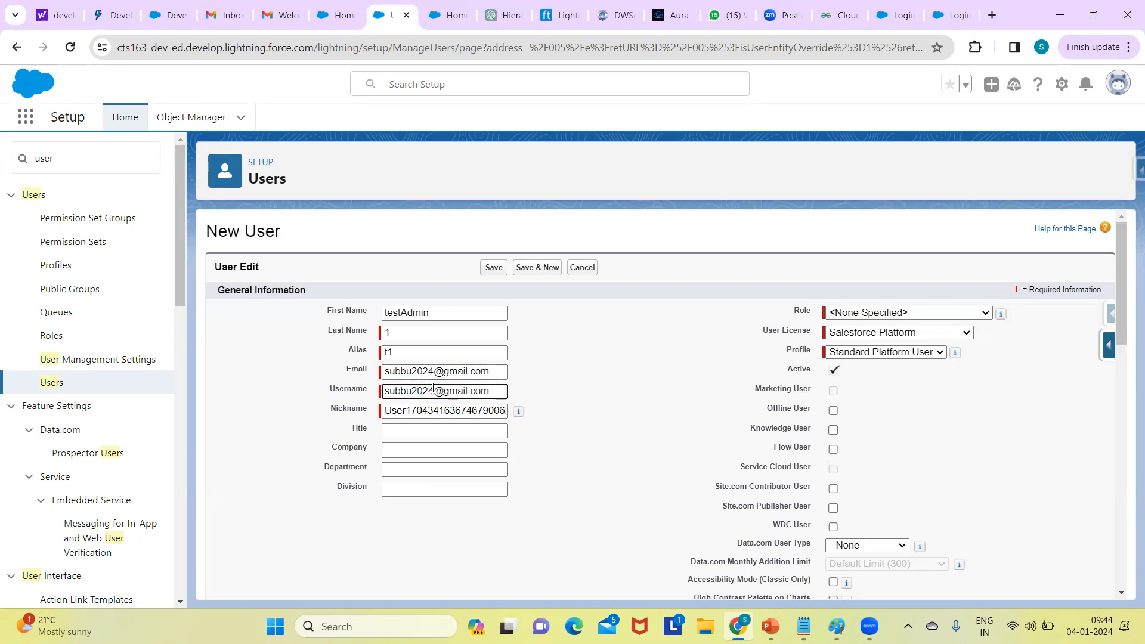
pyautogui.click(559, 362)
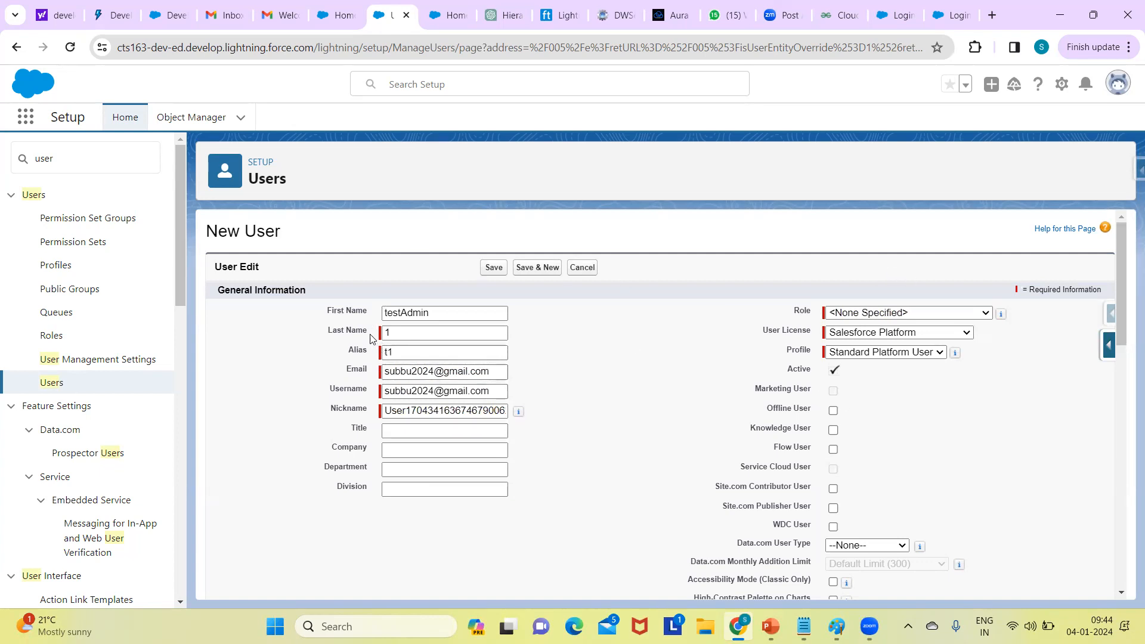
pyautogui.click(396, 349)
# - Expand the Role dropdown to list the roles from CEO to Western Sales Team
pyautogui.click(892, 314)
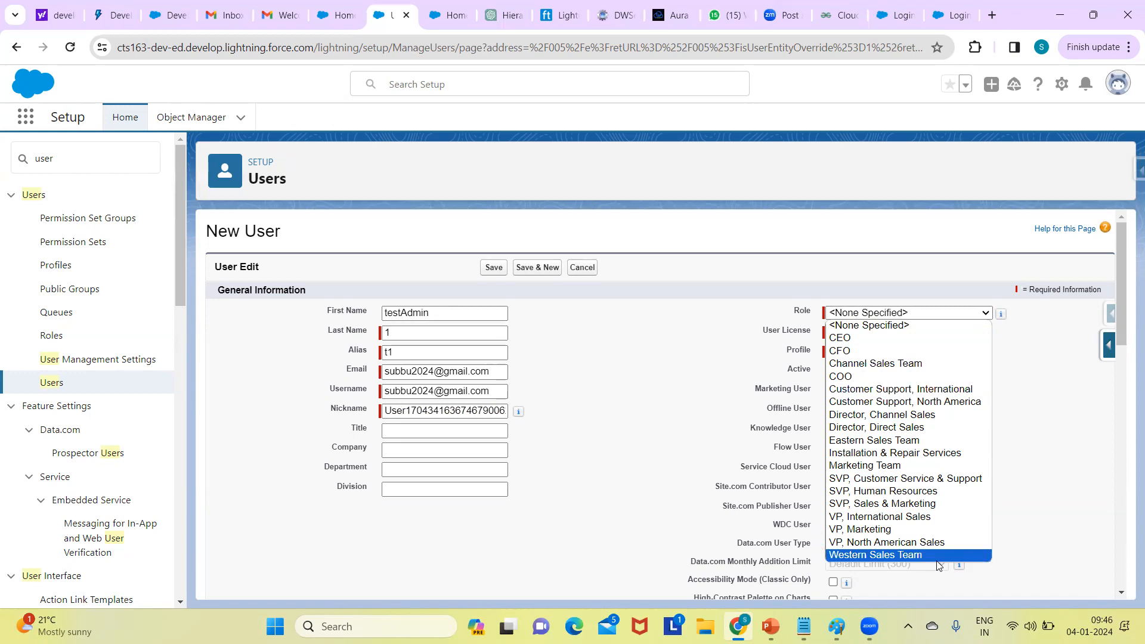
# - Set Role to Customer Support, International, check the Notepad notes, and reopen the User License list
pyautogui.click(899, 389)
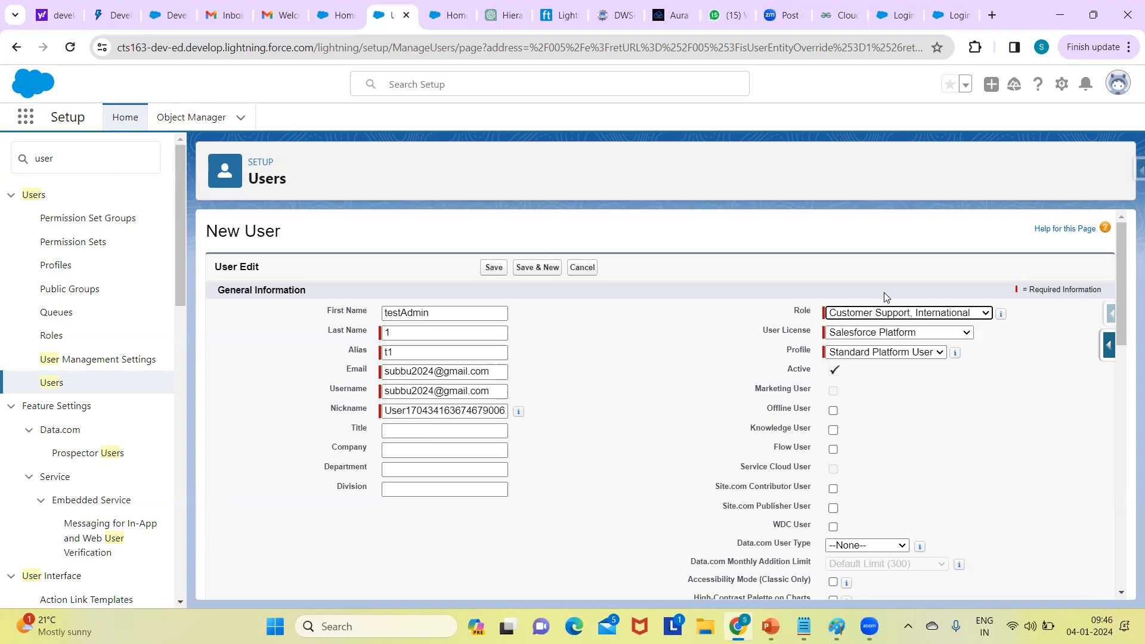
pyautogui.click(893, 335)
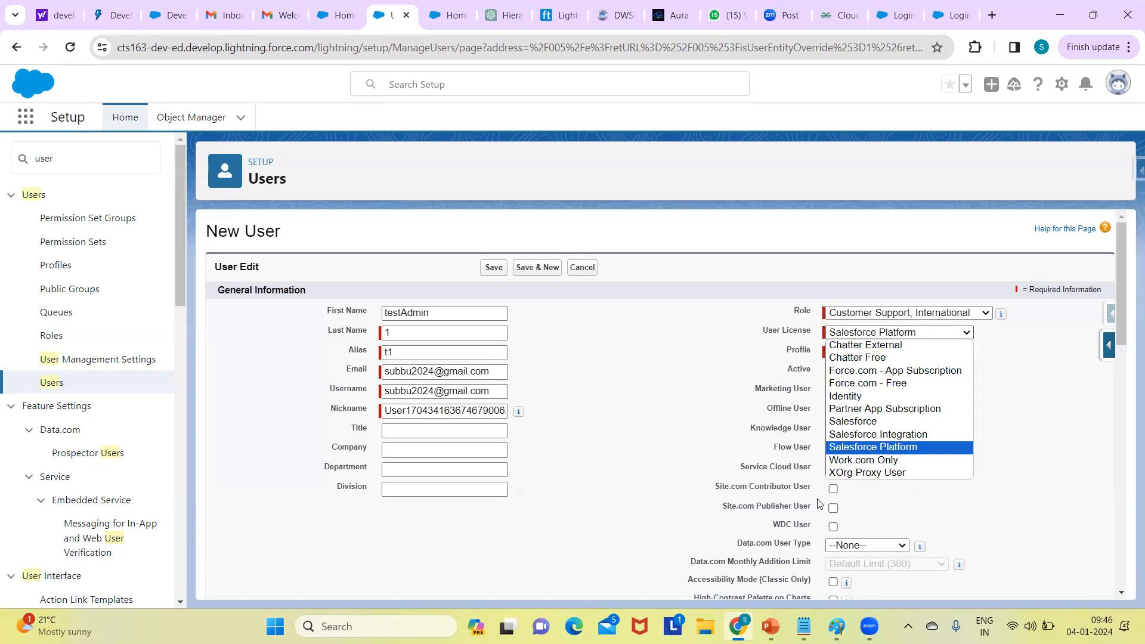
pyautogui.click(804, 625)
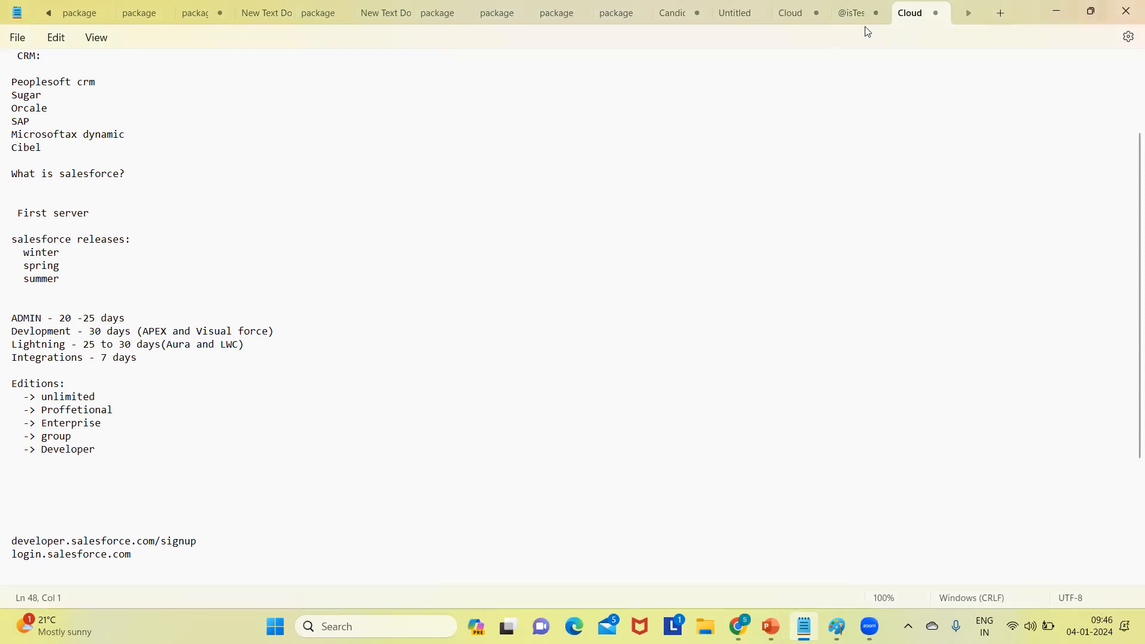
pyautogui.click(1056, 11)
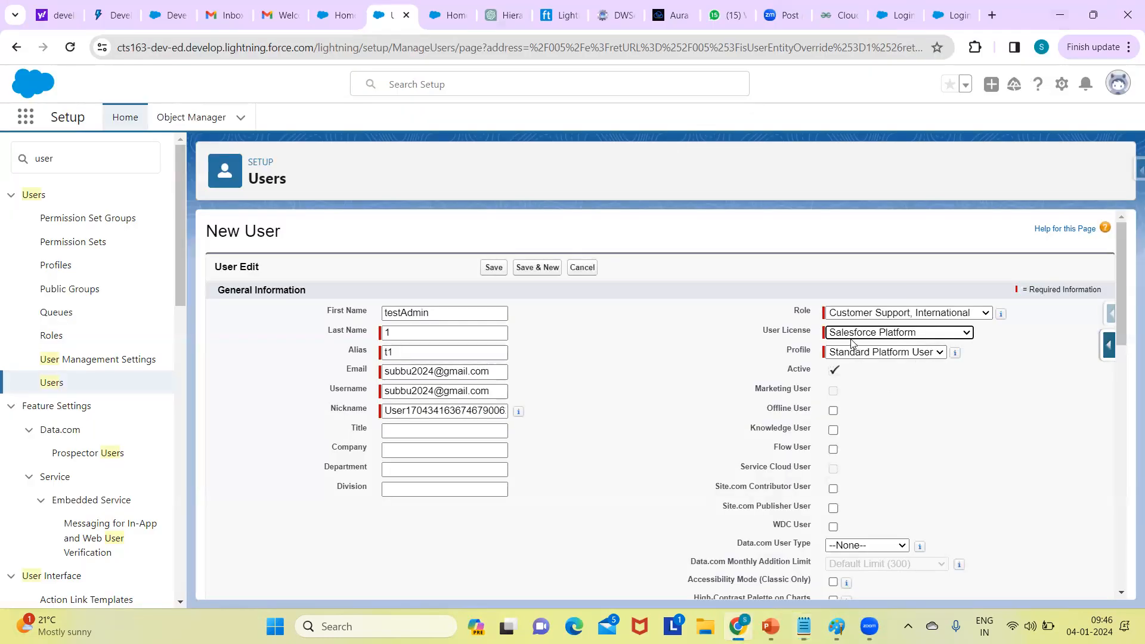
pyautogui.click(872, 333)
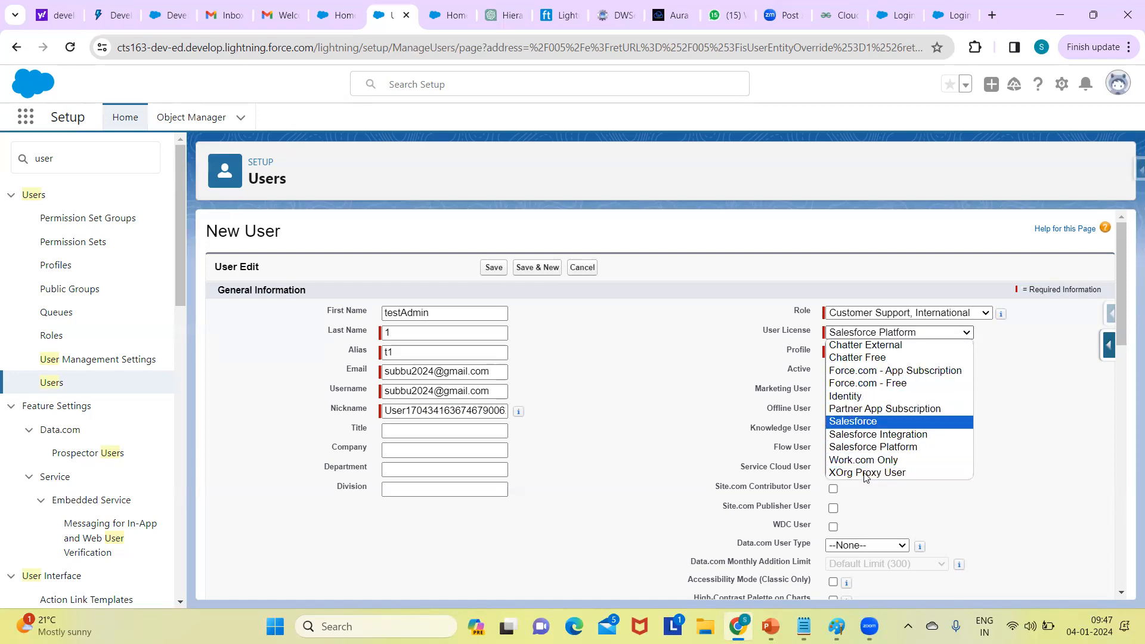
# - Change User License to Salesforce and list the profiles that licence offers
pyautogui.click(867, 422)
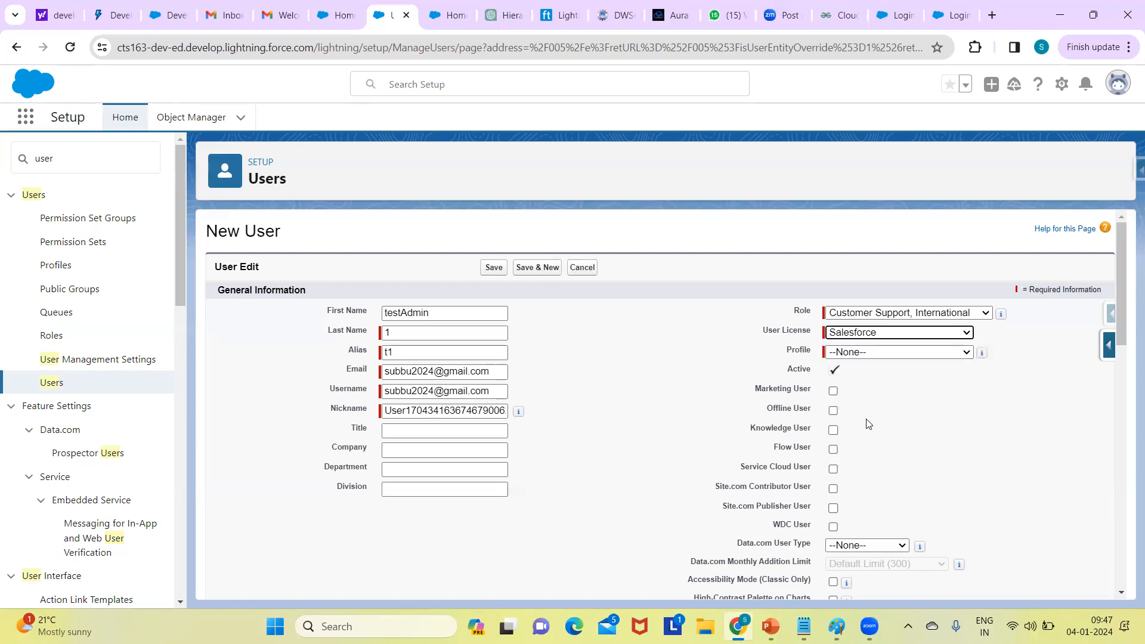
pyautogui.click(945, 338)
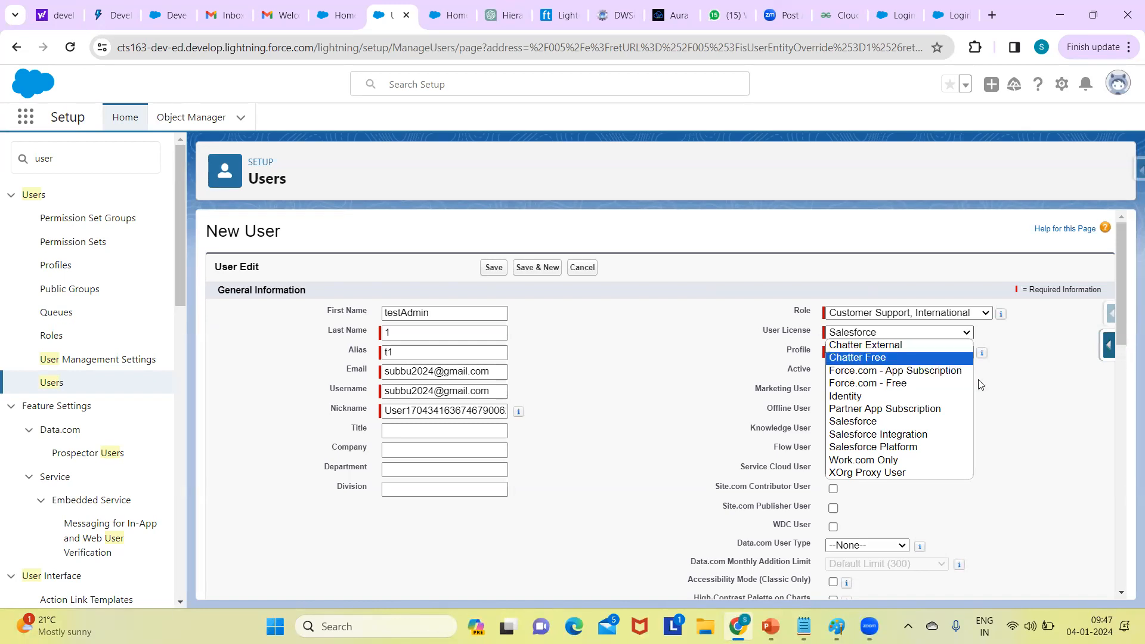
pyautogui.click(1012, 401)
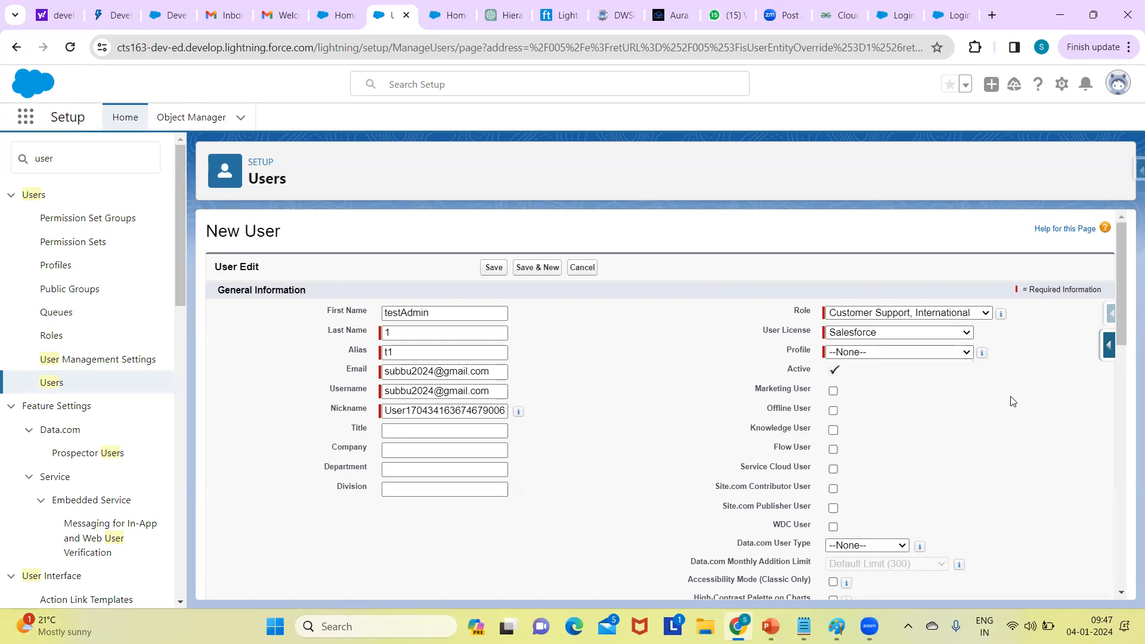
pyautogui.click(864, 353)
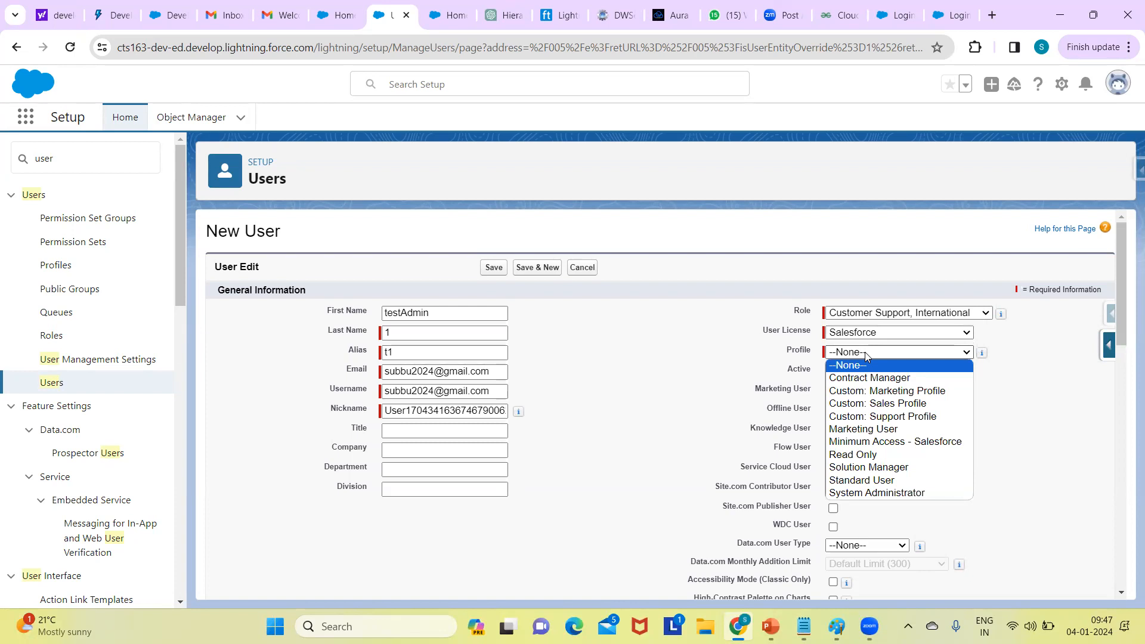
# - Switch User License back to Salesforce Platform, check its Profile options, and reopen the licence list
pyautogui.click(899, 334)
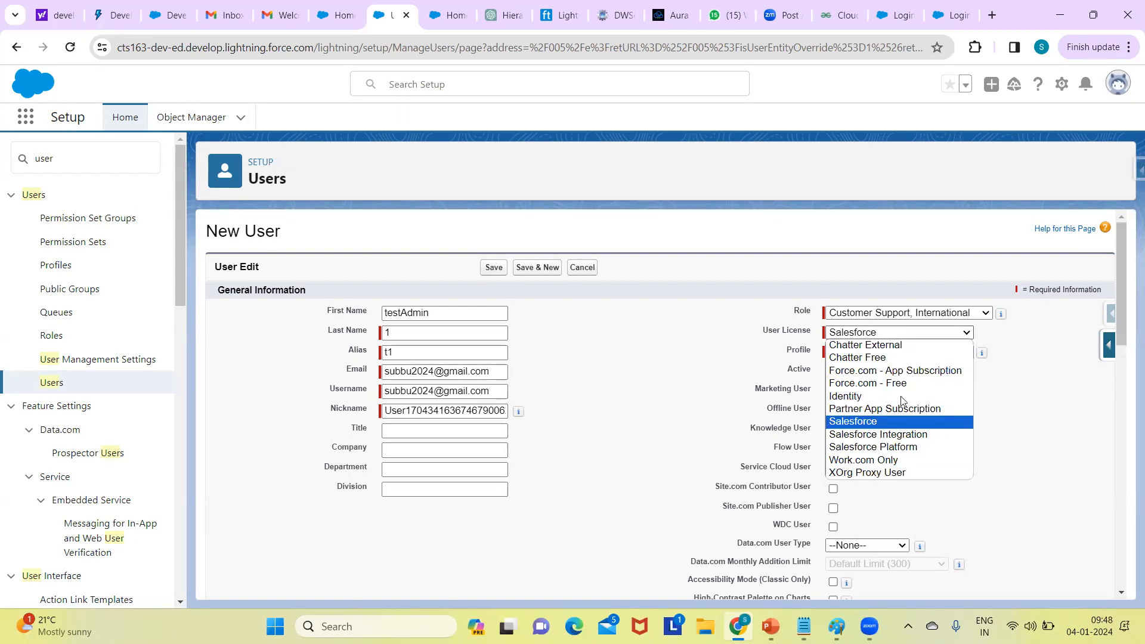
pyautogui.click(874, 447)
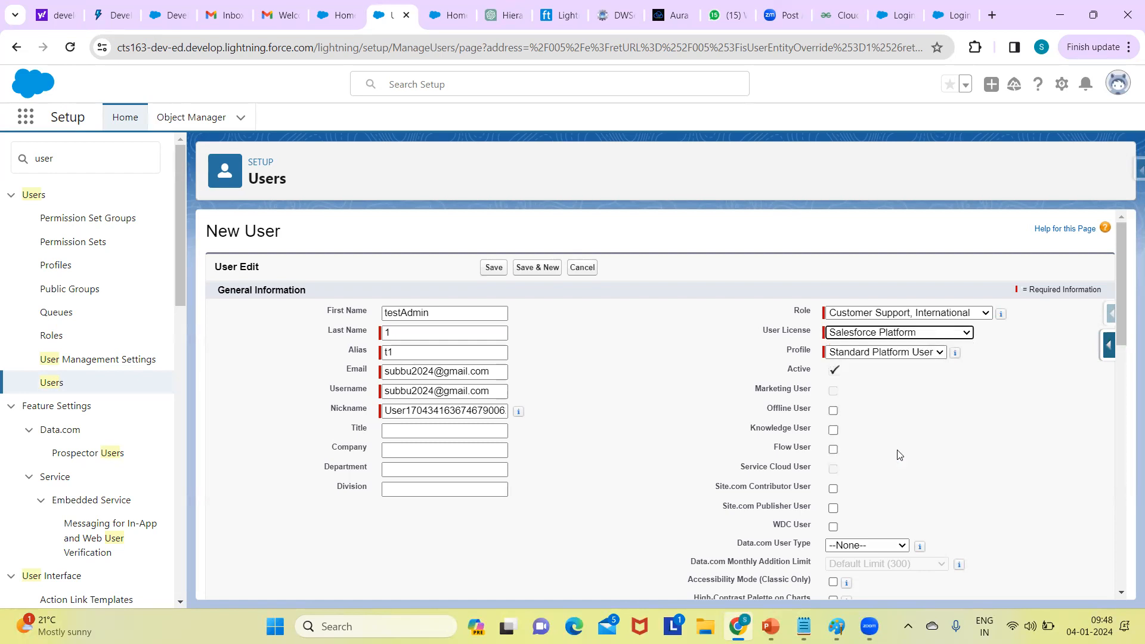
pyautogui.click(879, 353)
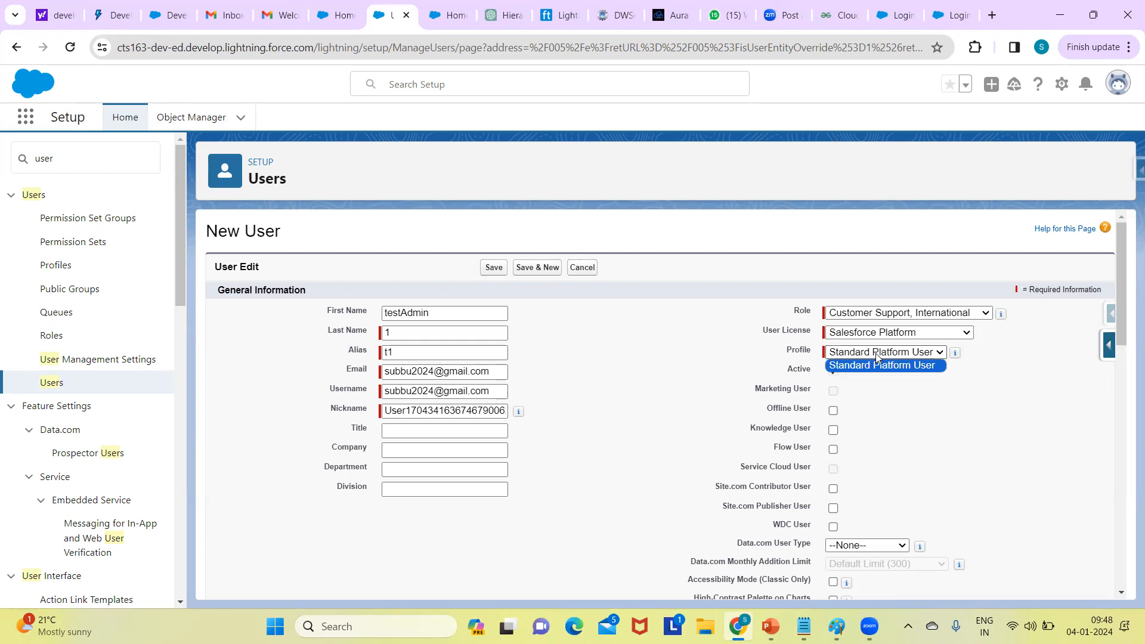
pyautogui.click(900, 334)
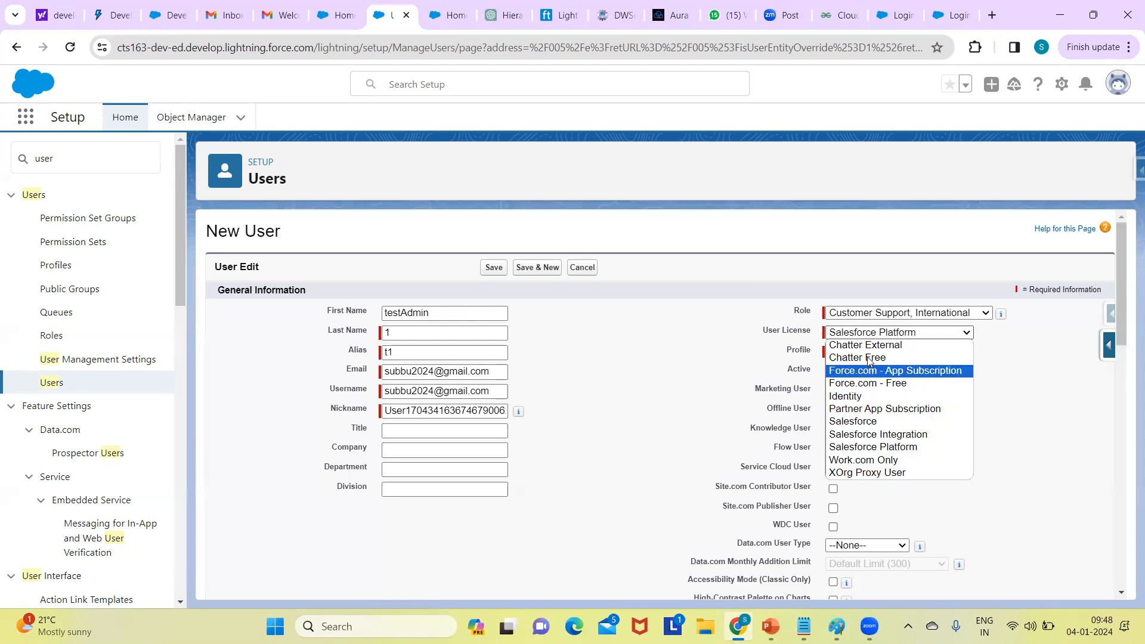
# - Set the new user's licence back to Salesforce and the profile to System Administrator
pyautogui.click(899, 334)
pyautogui.click(901, 337)
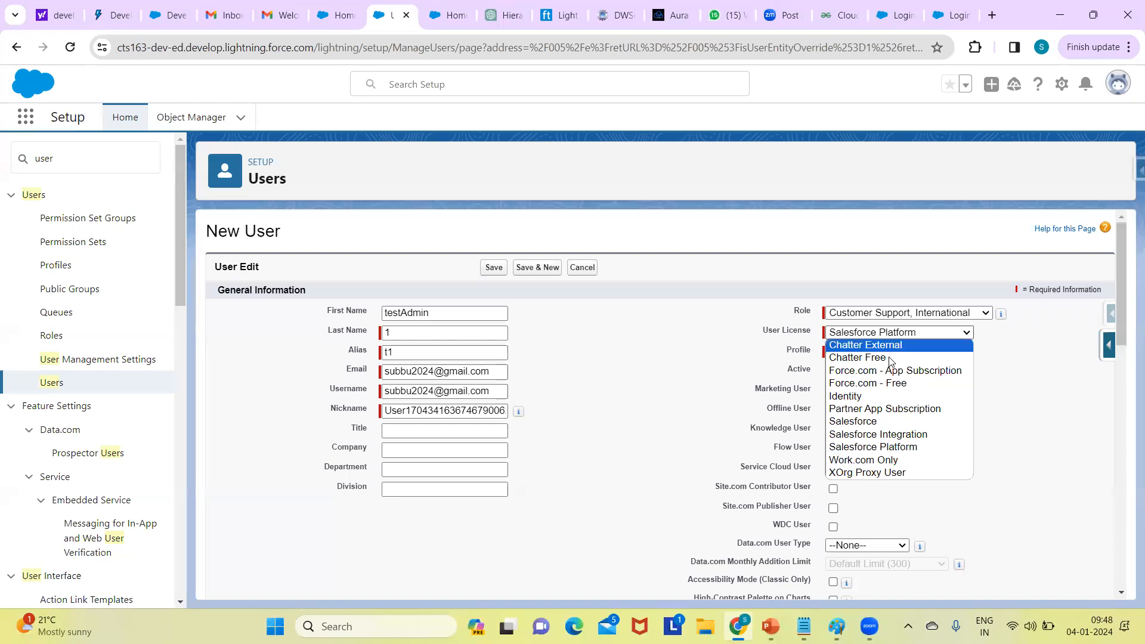
pyautogui.click(882, 420)
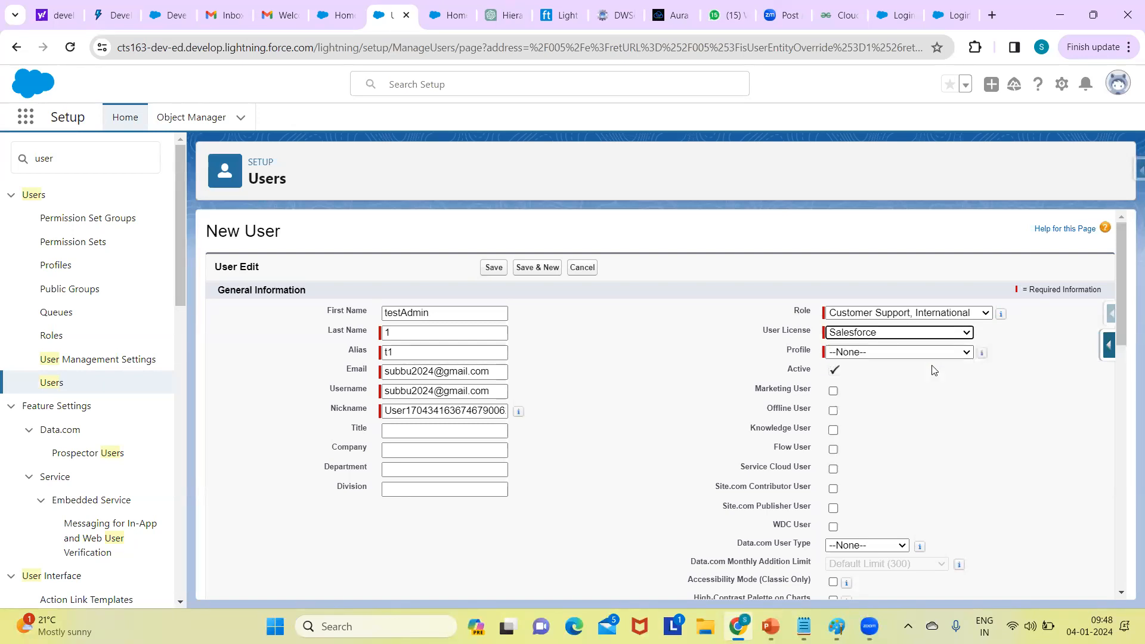
pyautogui.click(927, 356)
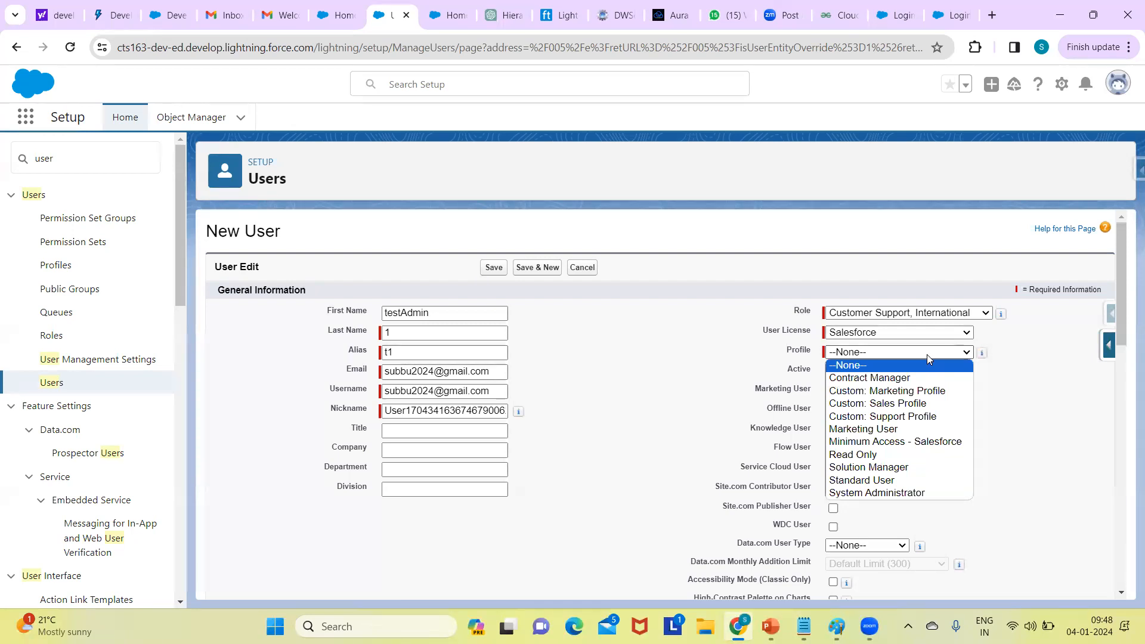
pyautogui.click(889, 493)
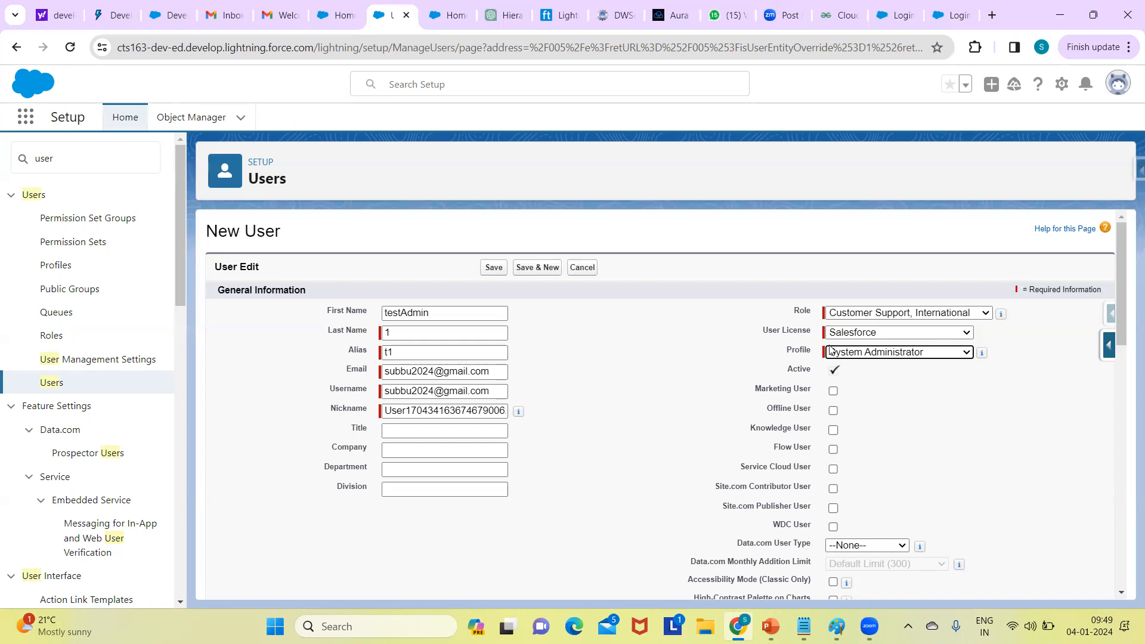
pyautogui.click(895, 314)
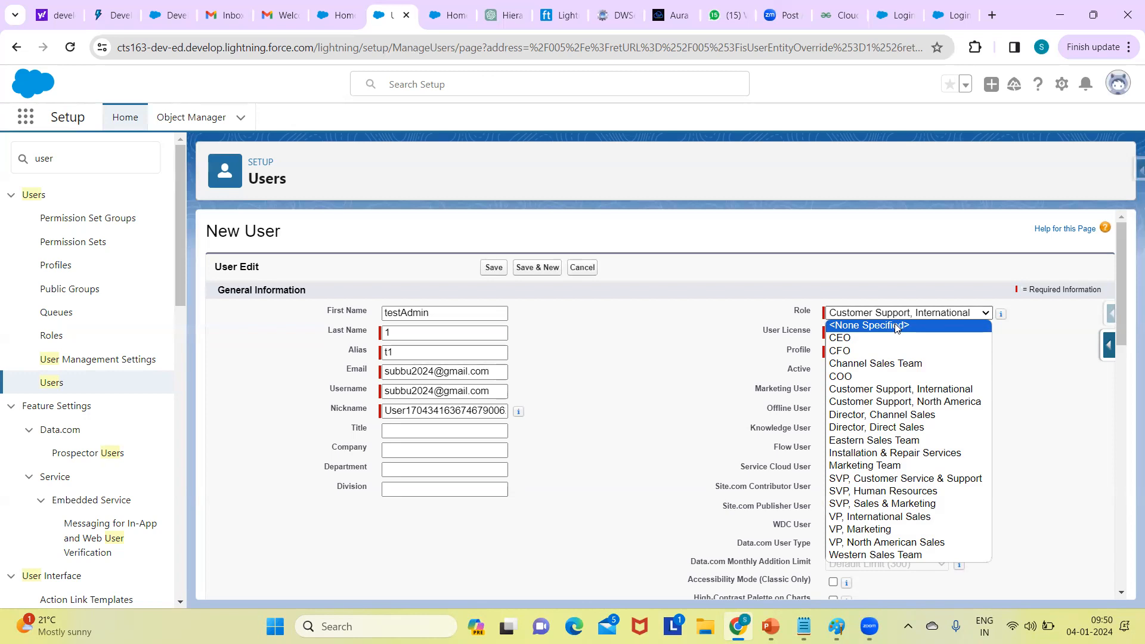
pyautogui.click(1028, 326)
pyautogui.click(851, 355)
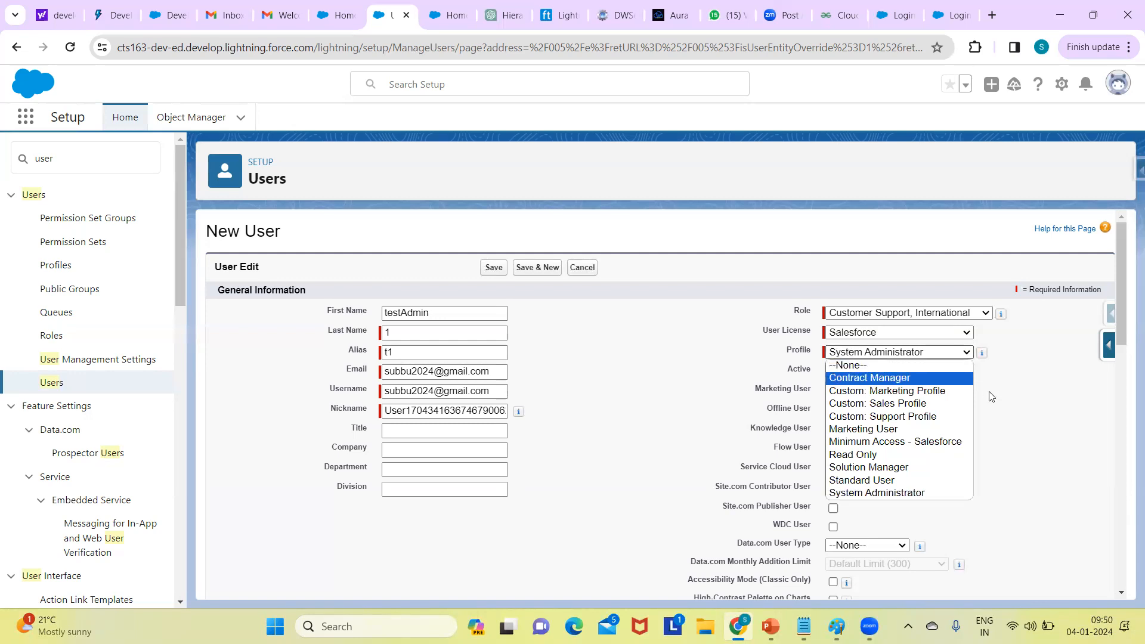
pyautogui.click(1038, 398)
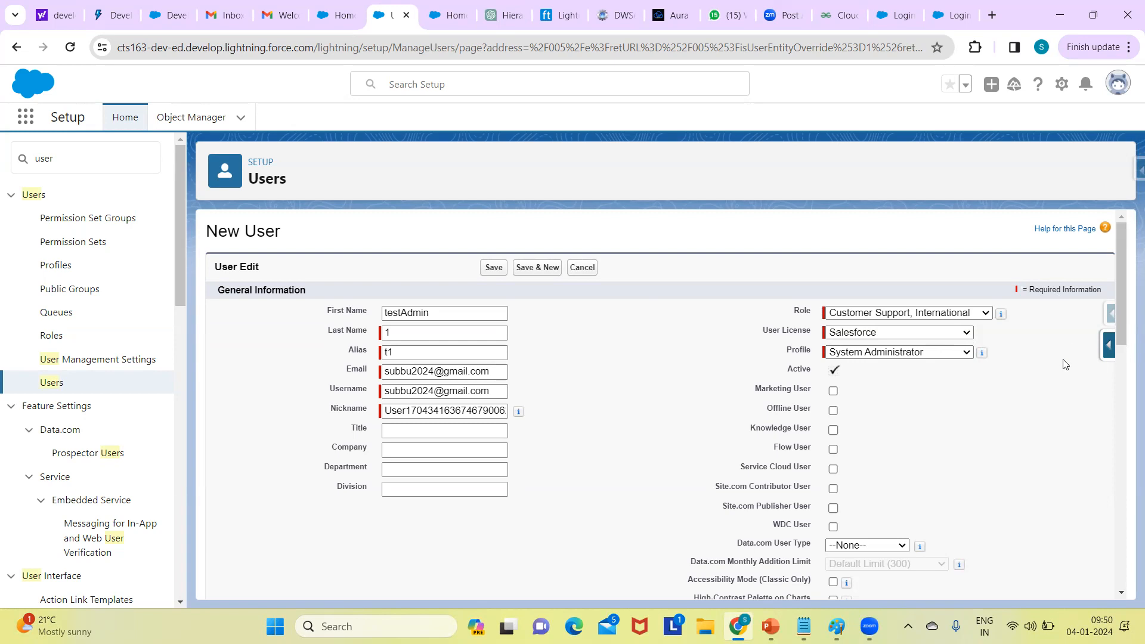
pyautogui.moveTo(1123, 309); pyautogui.dragTo(1124, 323)
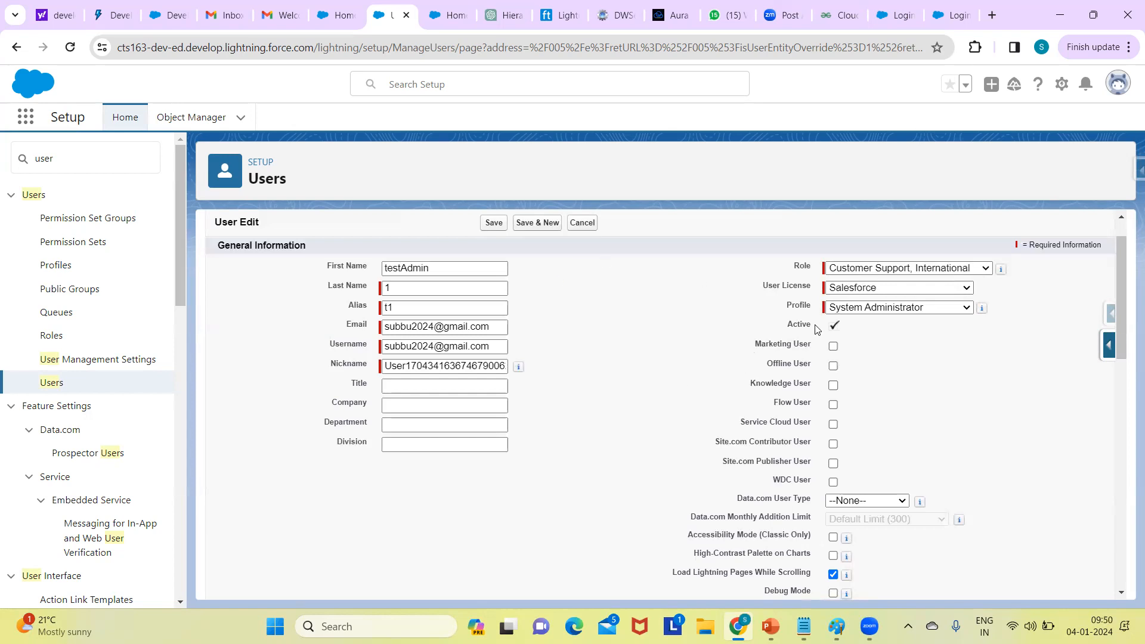
# - Scroll through the User Edit checkboxes, then bring the Notepad course notes to the front
pyautogui.moveTo(1123, 275)
pyautogui.mouseDown()
pyautogui.moveTo(1121, 286)
pyautogui.moveTo(1115, 260)
pyautogui.mouseUp()
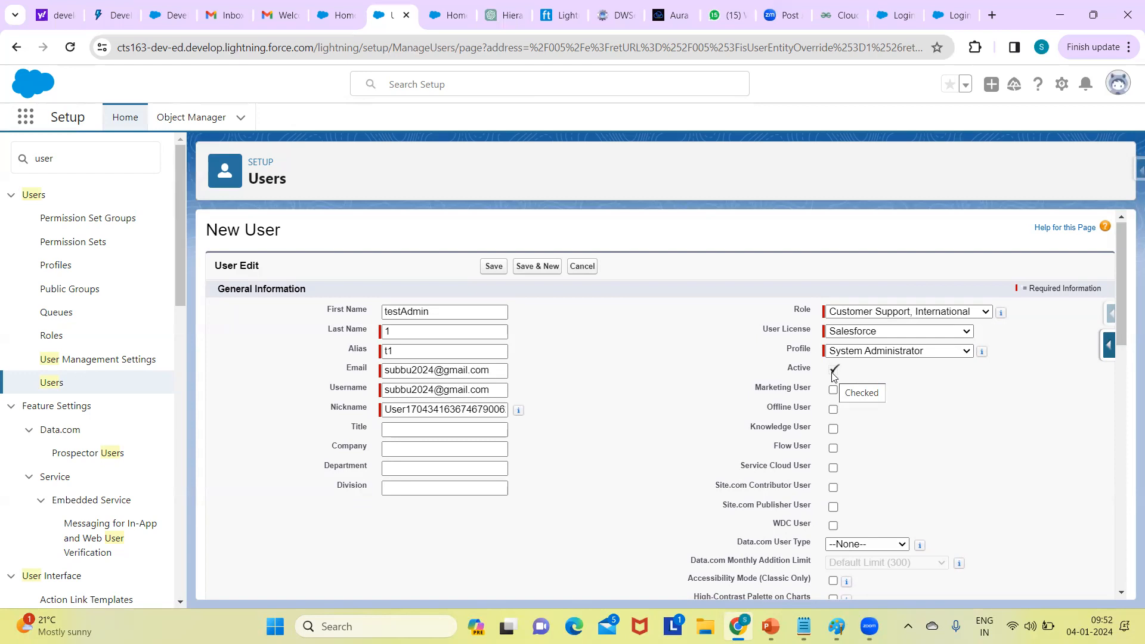
pyautogui.click(805, 625)
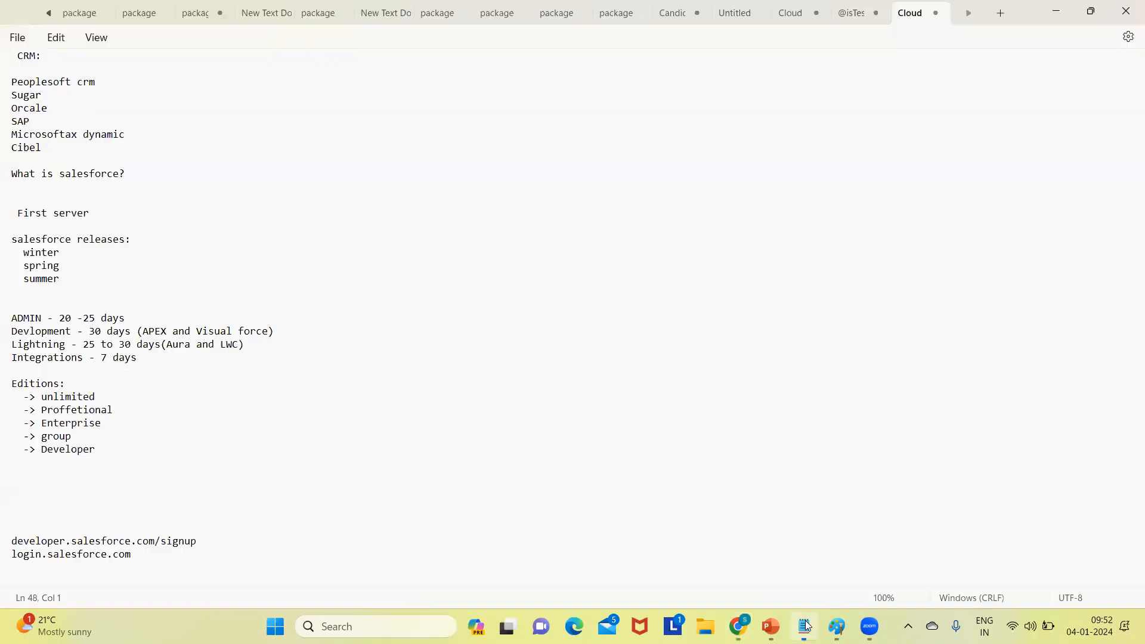
# - Add a 'user:' heading with lines 'active' and 'freez' below login.salesforce.com
pyautogui.click(144, 554)
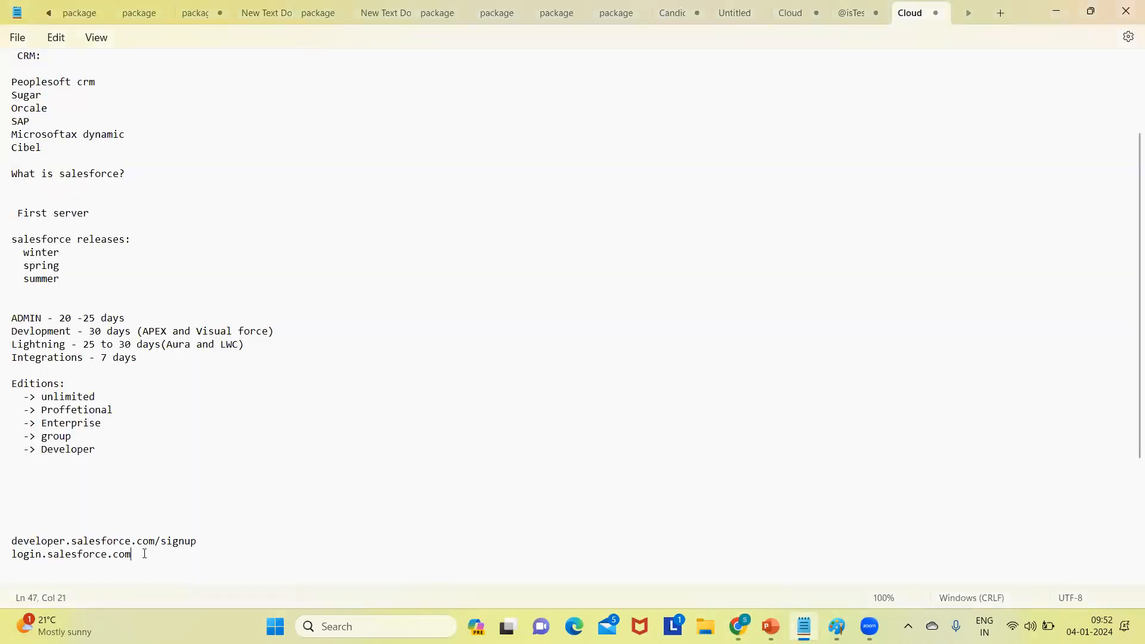
pyautogui.press('Return')
pyautogui.press('Return')
pyautogui.press('Return')
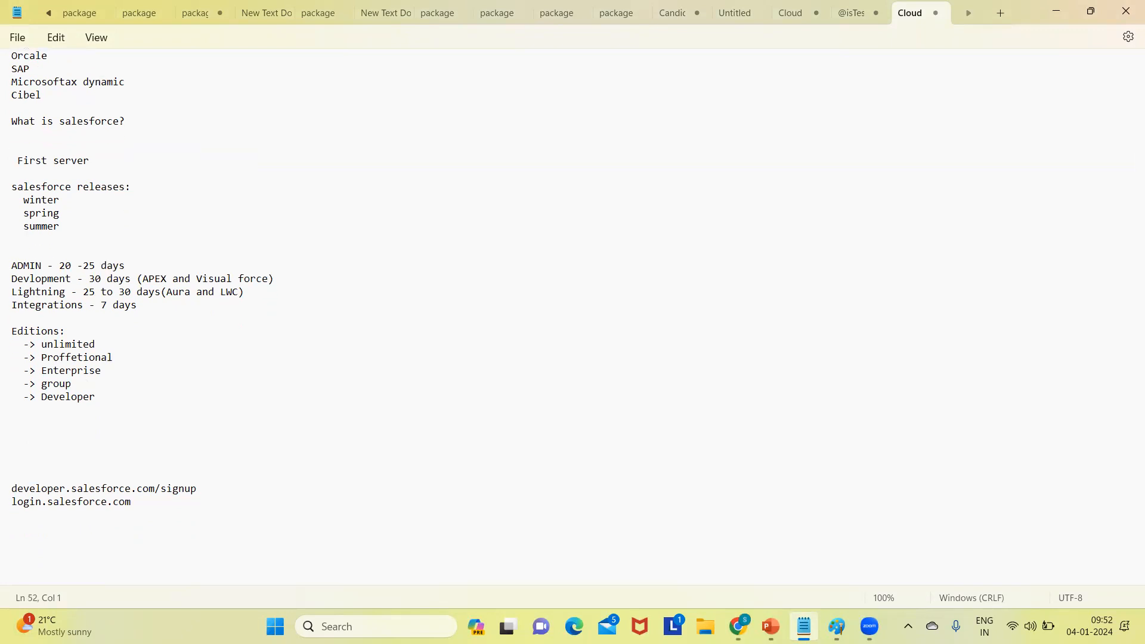
pyautogui.write('user:')
pyautogui.press('Return')
pyautogui.press('Return')
pyautogui.click(45, 555)
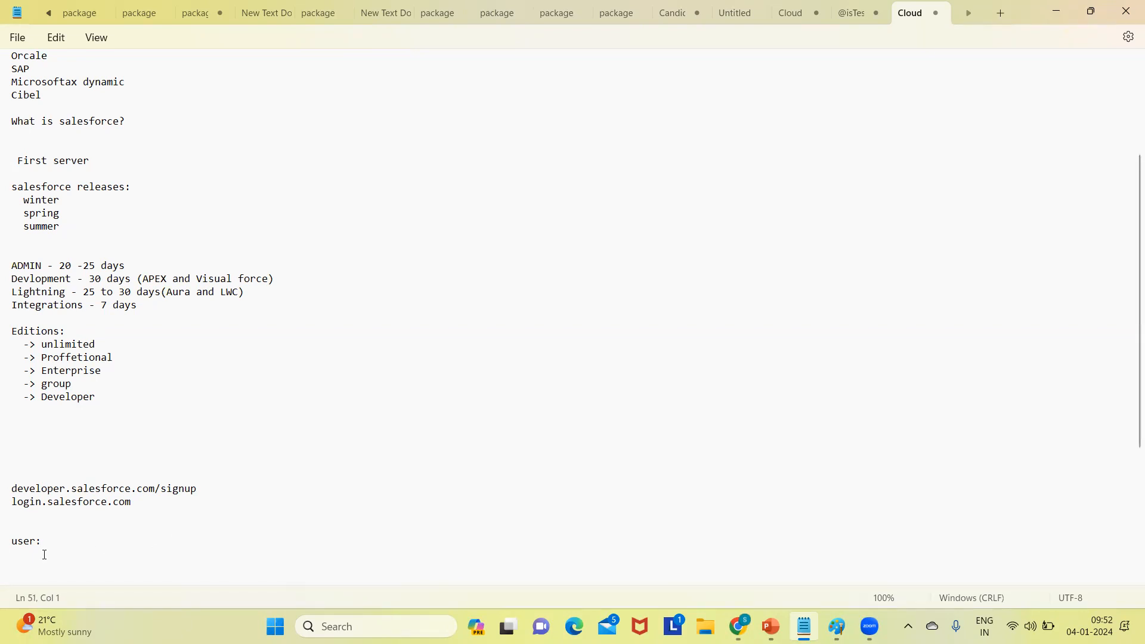
pyautogui.write('active')
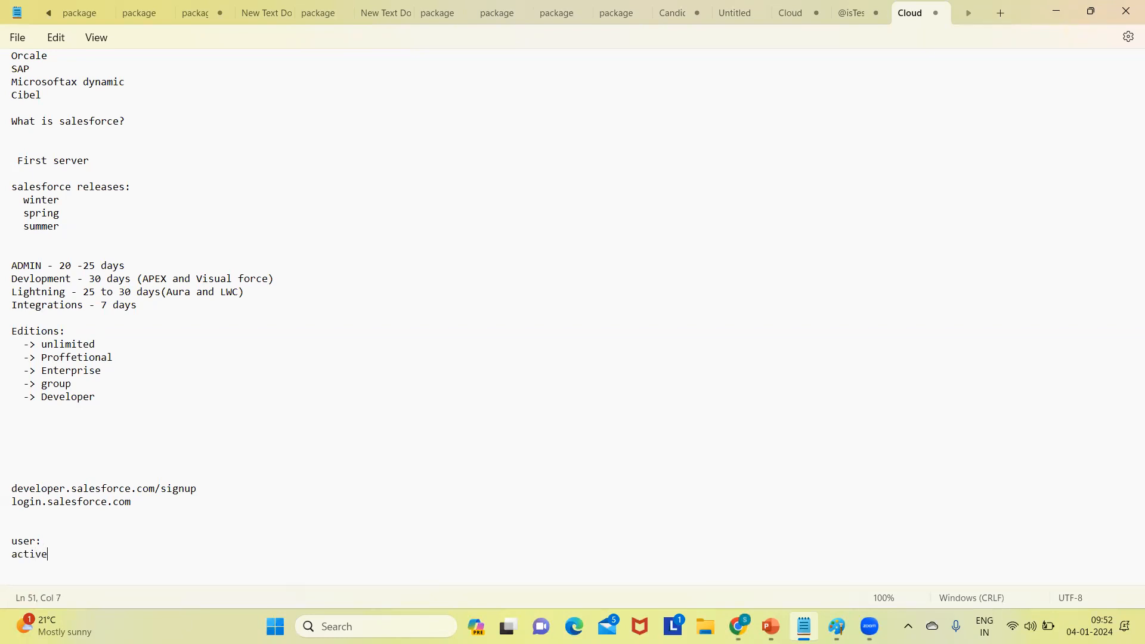
pyautogui.press('Return')
pyautogui.write('freez')
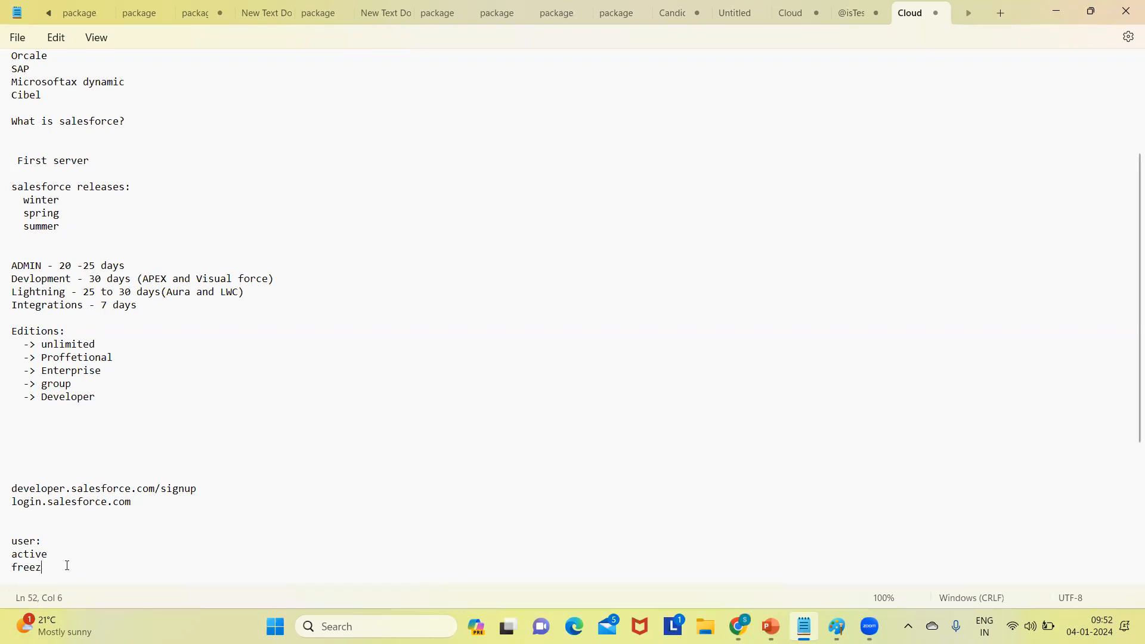
pyautogui.doubleClick(36, 555)
# - Discard the four-oval sketch without saving and start a fresh blank Paint image
pyautogui.click(837, 626)
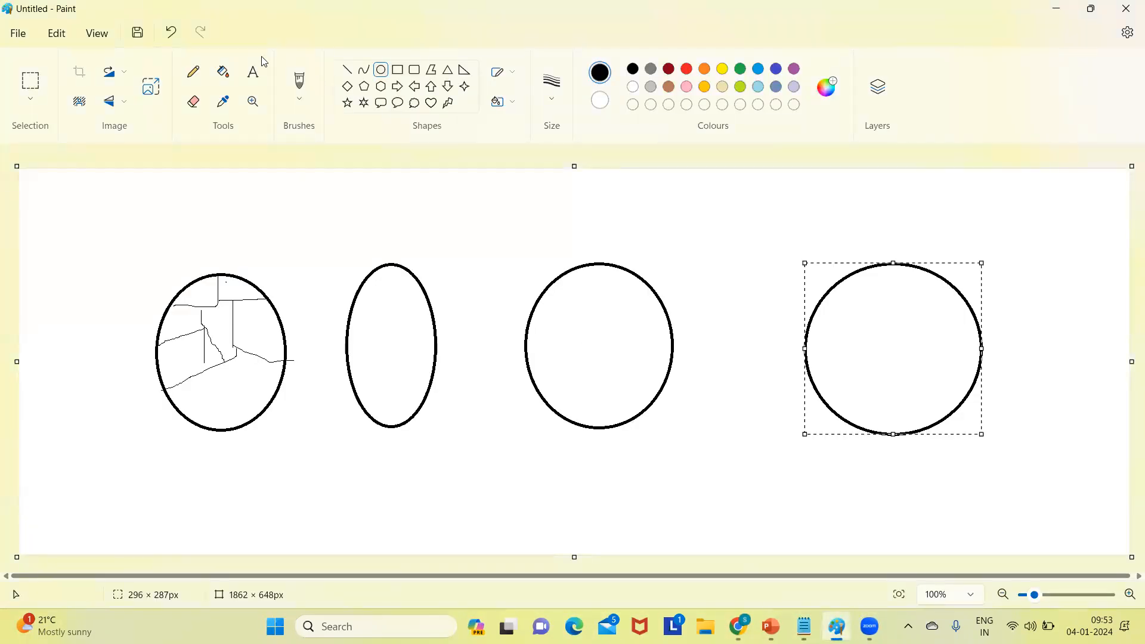
pyautogui.click(18, 34)
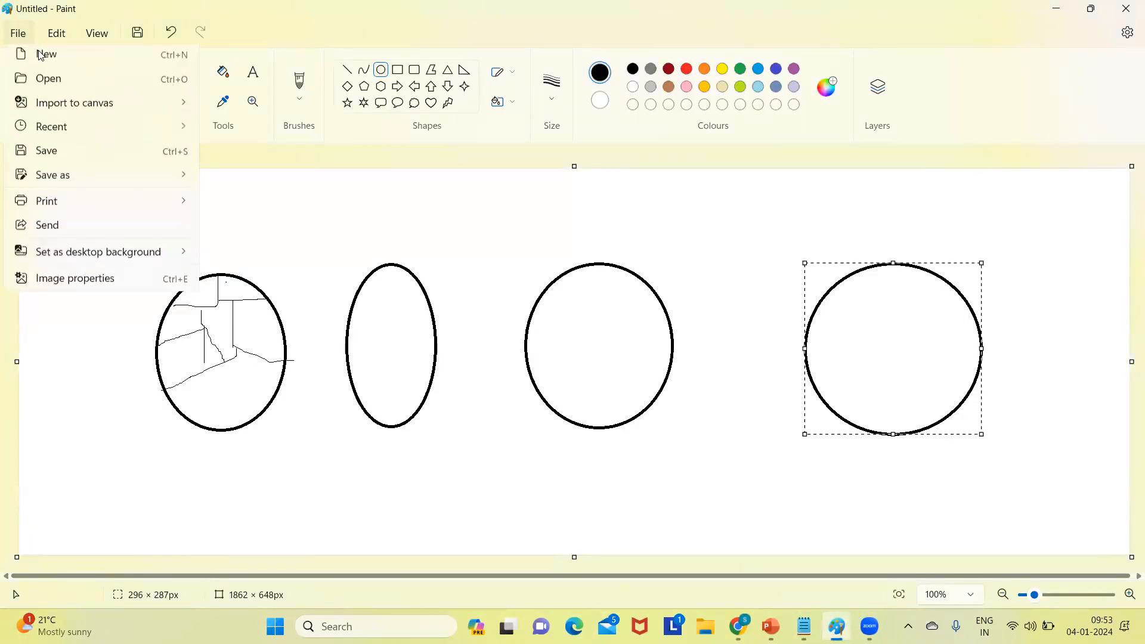
pyautogui.click(43, 55)
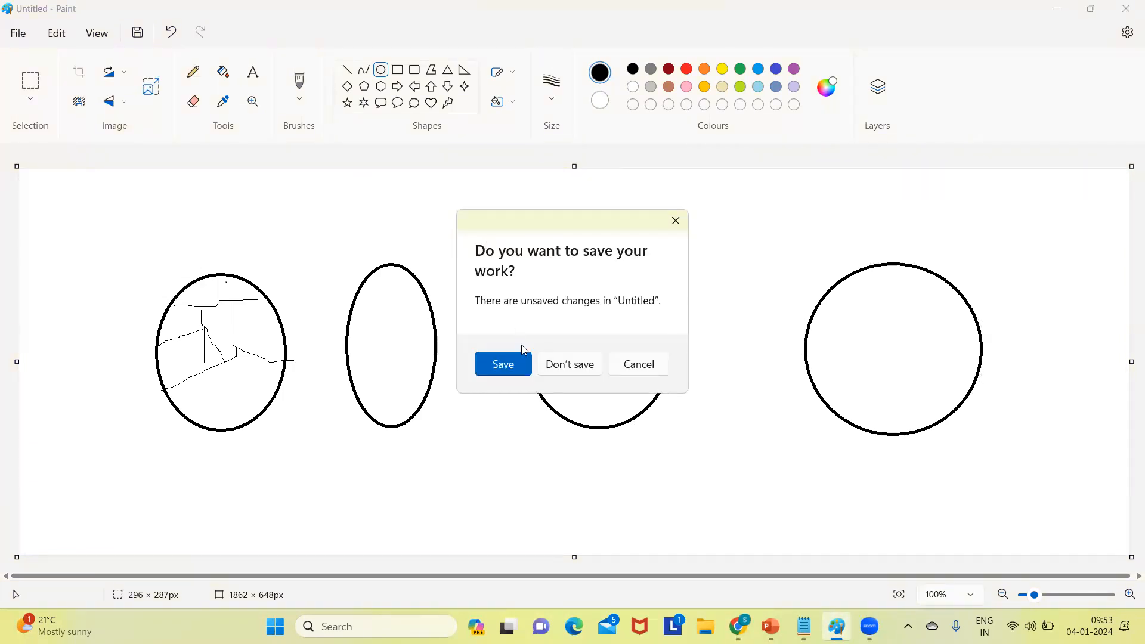
pyautogui.click(570, 364)
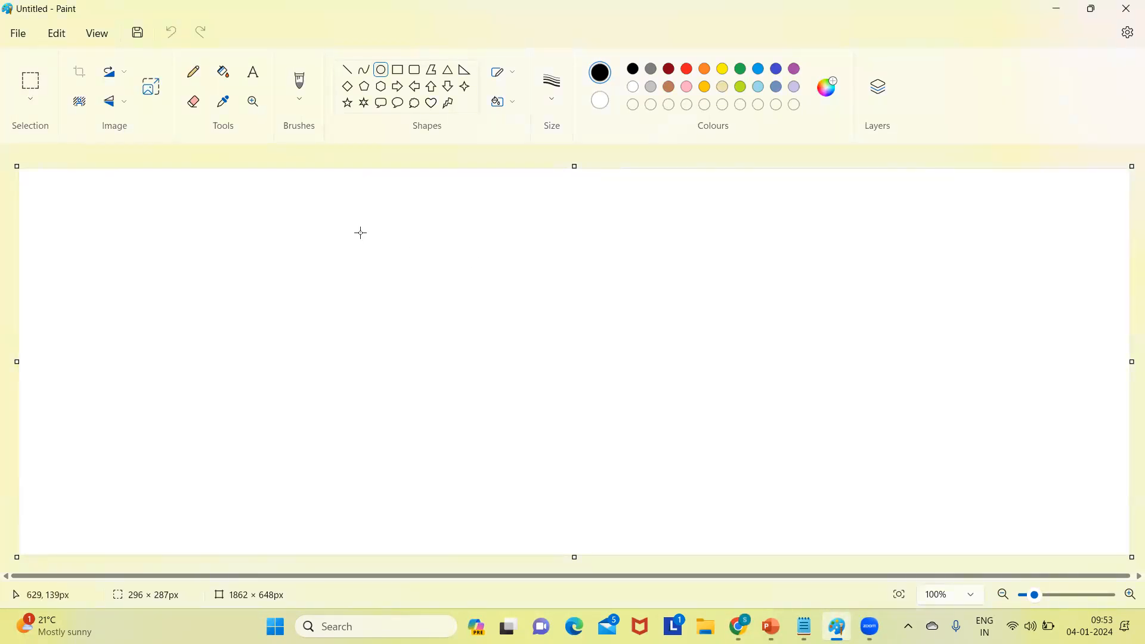
pyautogui.click(398, 69)
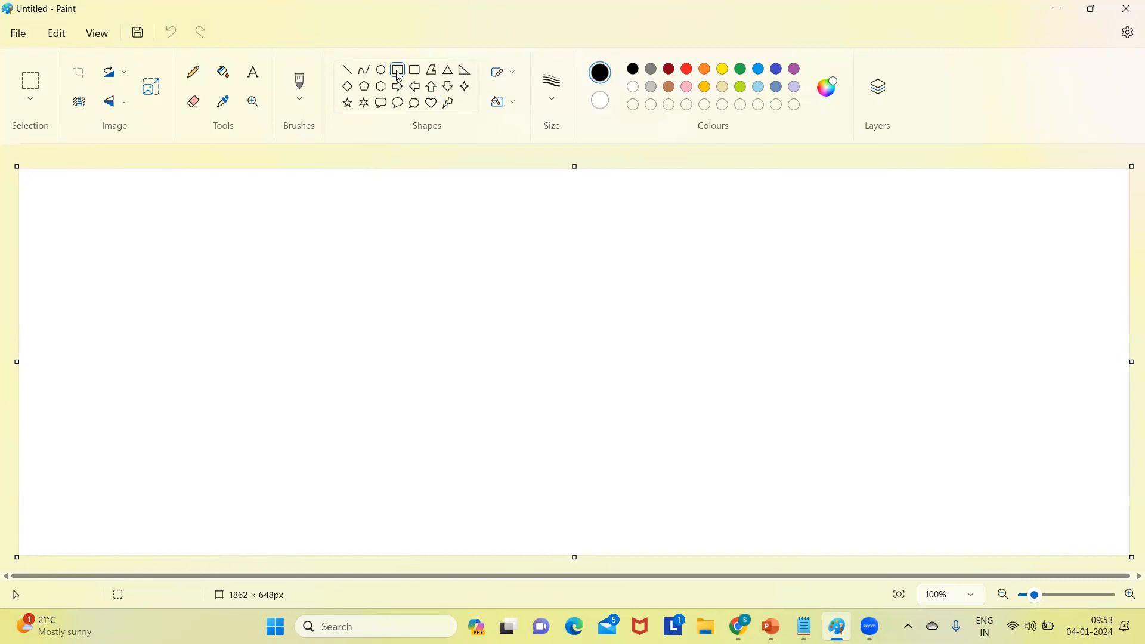
# - Draw a large rectangle on the left of the canvas and pencil a 5 inside it
pyautogui.moveTo(95, 252); pyautogui.dragTo(396, 459)
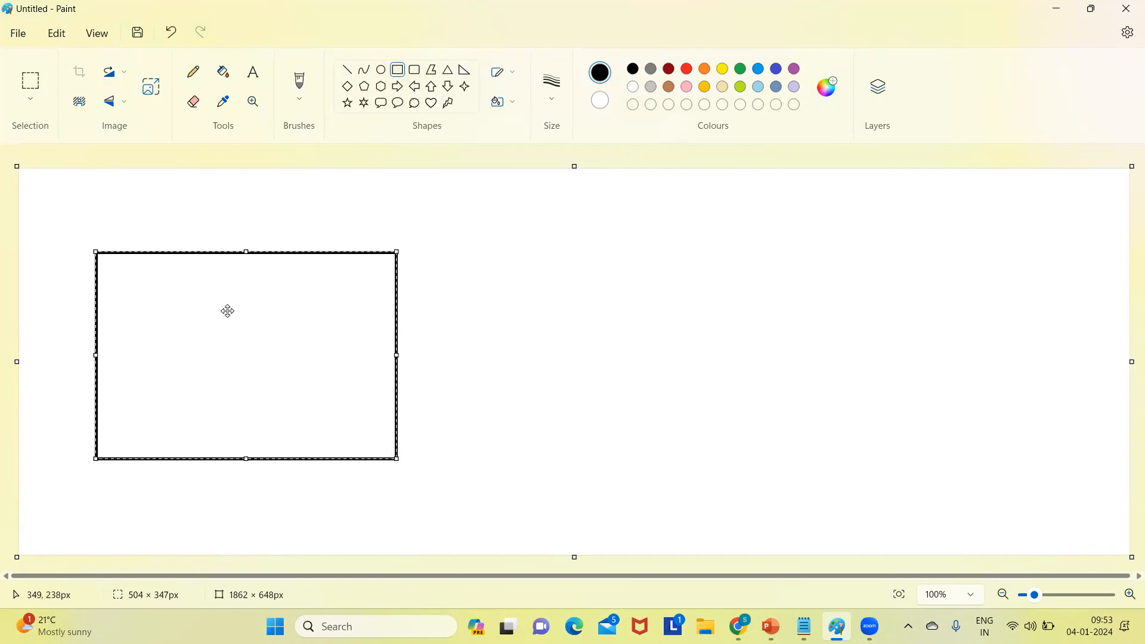
pyautogui.click(306, 95)
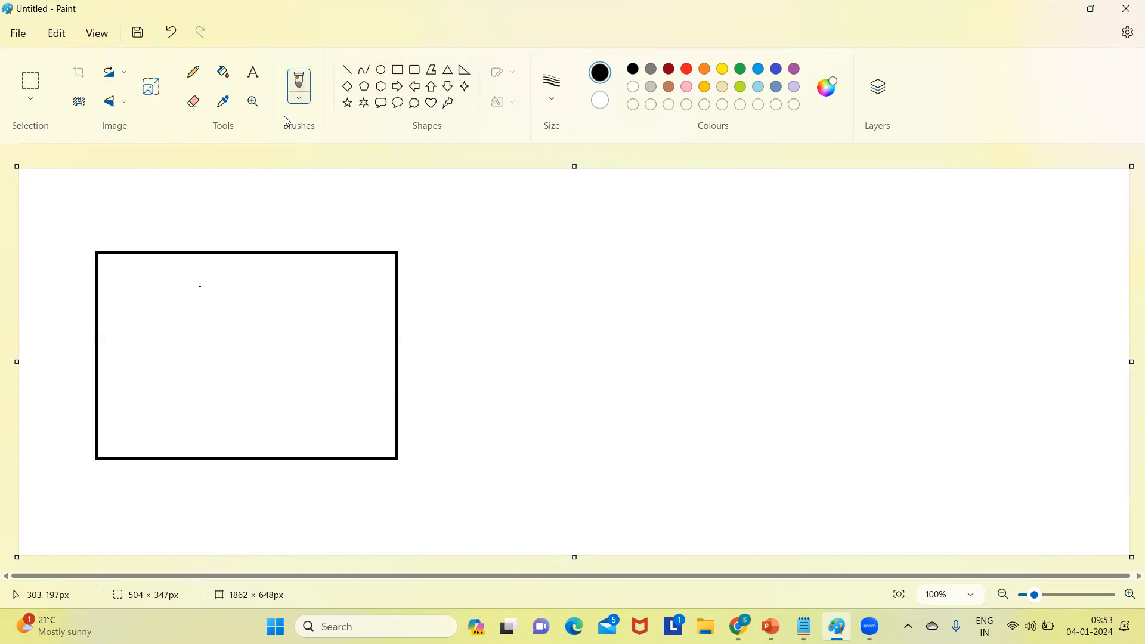
pyautogui.click(198, 74)
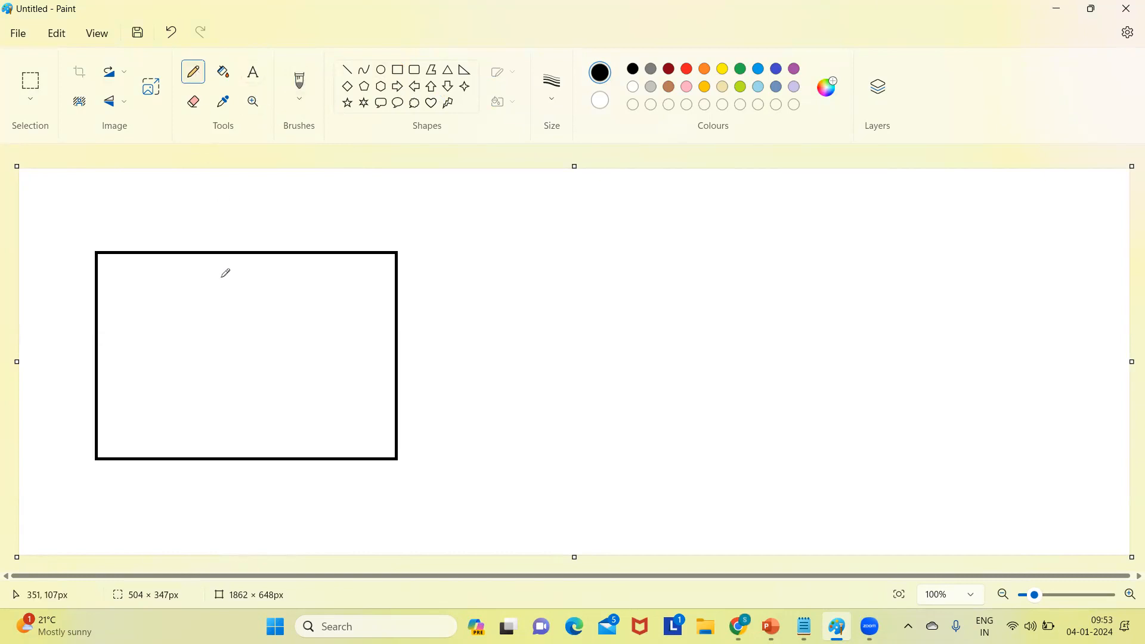
pyautogui.moveTo(174, 284)
pyautogui.mouseDown()
pyautogui.moveTo(171, 313)
pyautogui.moveTo(203, 324)
pyautogui.moveTo(167, 338)
pyautogui.mouseUp()
pyautogui.moveTo(181, 288); pyautogui.dragTo(207, 293)
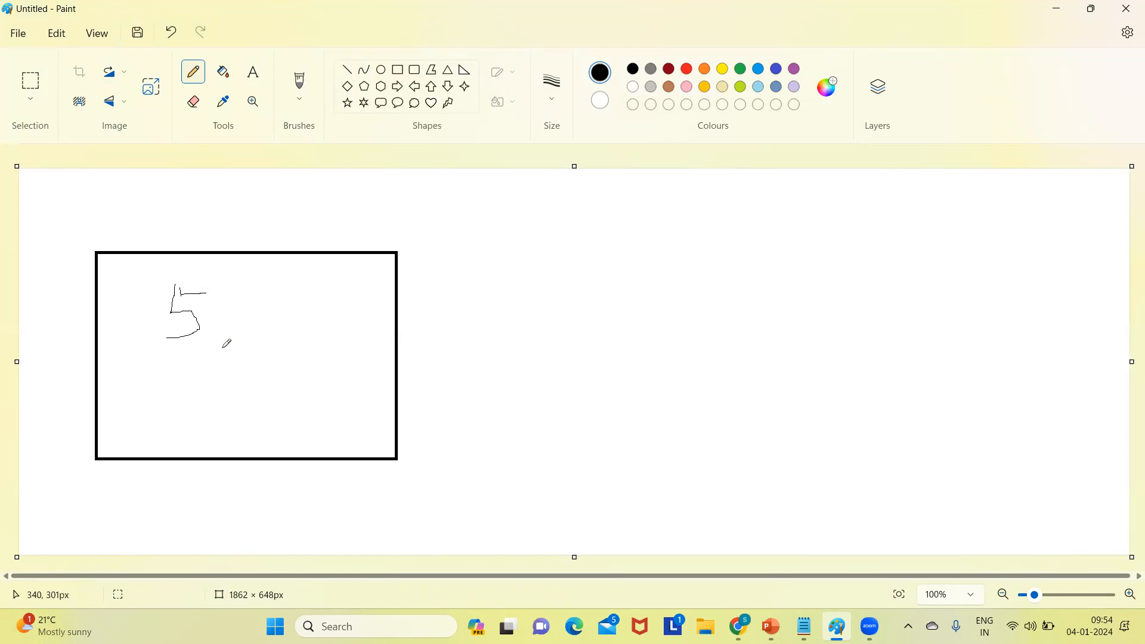
# - Pencil a minus sign and a short 1 to the right of the 5
pyautogui.click(226, 311)
pyautogui.moveTo(226, 311); pyautogui.dragTo(288, 332)
pyautogui.moveTo(315, 293)
pyautogui.mouseDown()
pyautogui.moveTo(315, 326)
pyautogui.moveTo(326, 310)
pyautogui.moveTo(357, 329)
pyautogui.mouseUp()
# - Erase the trailing 1 and most of the plus sign inside the rectangle
pyautogui.click(192, 102)
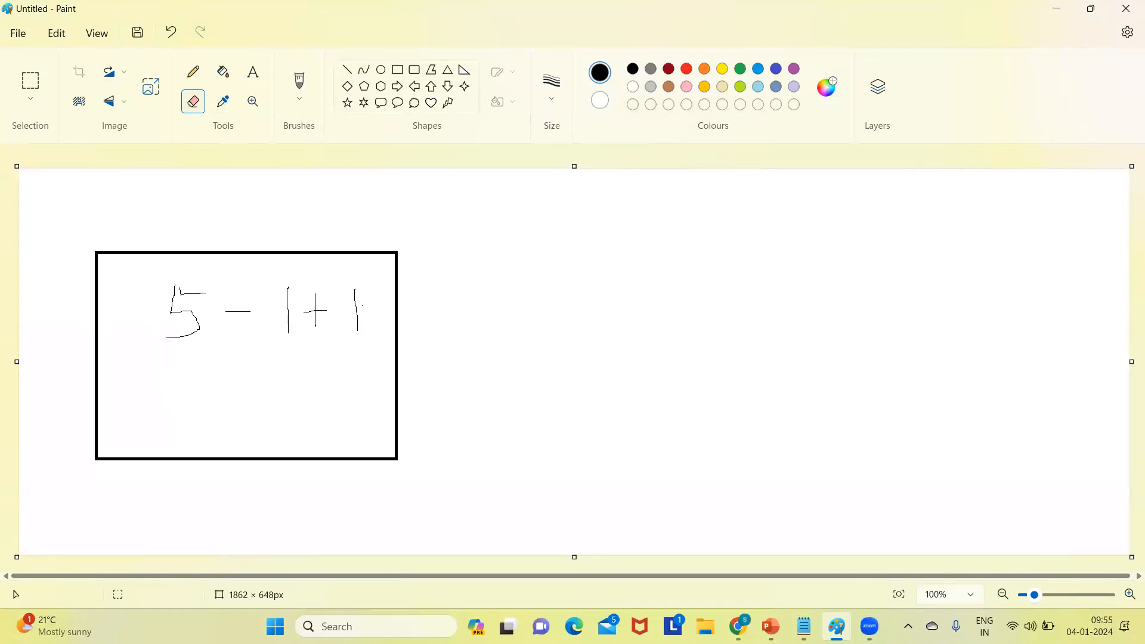
pyautogui.moveTo(360, 328)
pyautogui.mouseDown()
pyautogui.moveTo(355, 274)
pyautogui.moveTo(365, 333)
pyautogui.moveTo(319, 321)
pyautogui.moveTo(317, 305)
pyautogui.mouseUp()
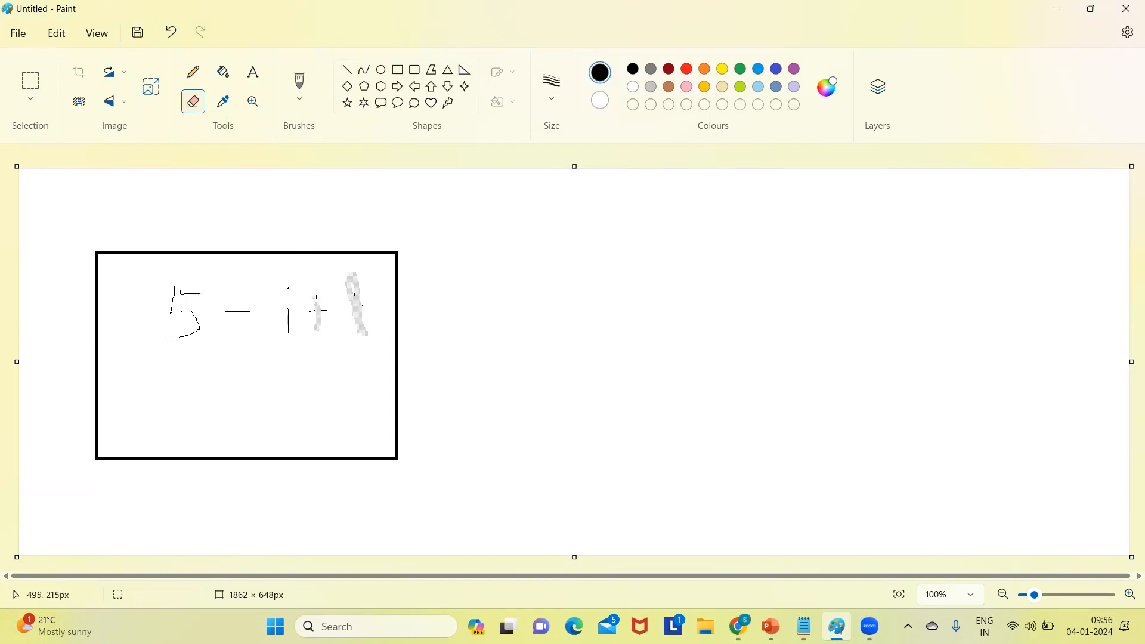
pyautogui.moveTo(317, 294)
pyautogui.mouseDown()
pyautogui.moveTo(303, 313)
pyautogui.moveTo(331, 311)
pyautogui.mouseUp()
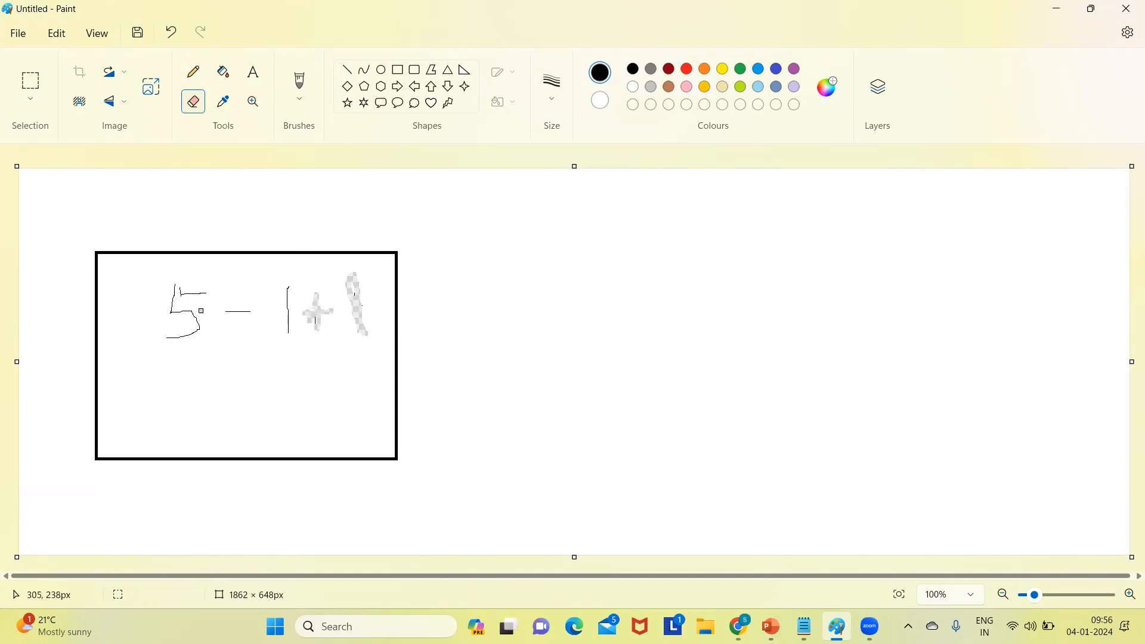
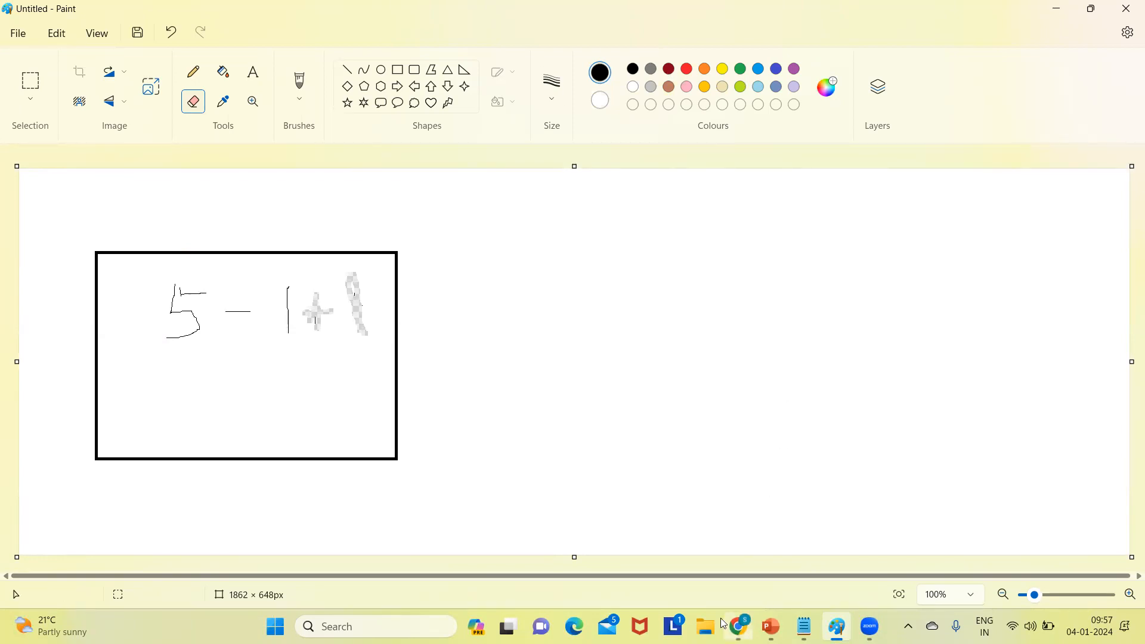
# - Switch from Paint to the Chrome window showing the Salesforce New User page
pyautogui.moveTo(738, 626)
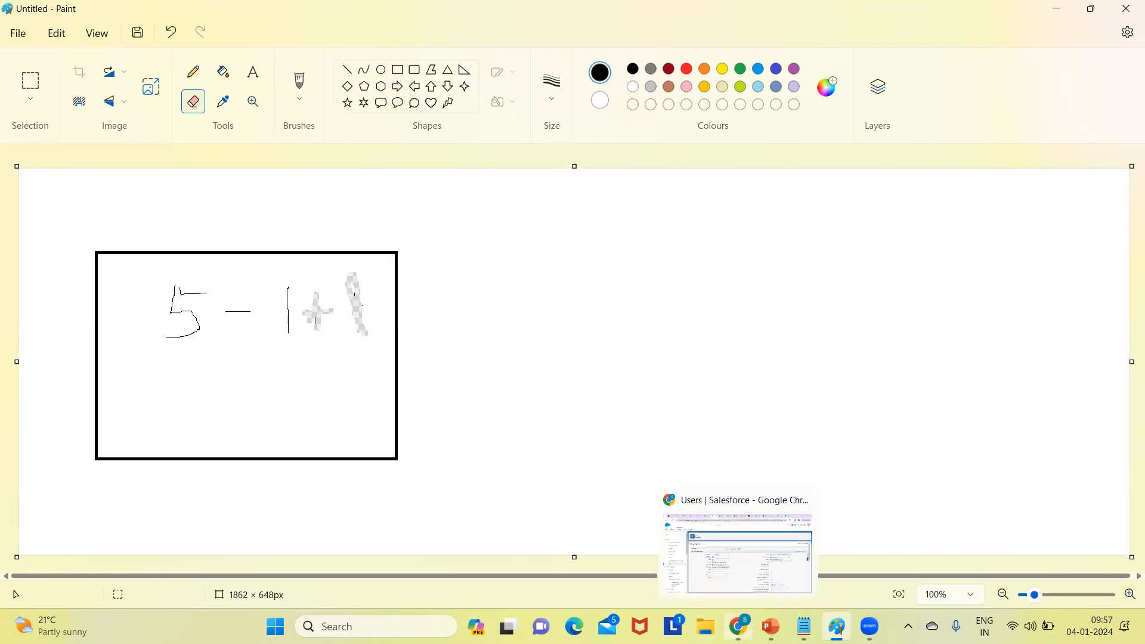
pyautogui.click(737, 554)
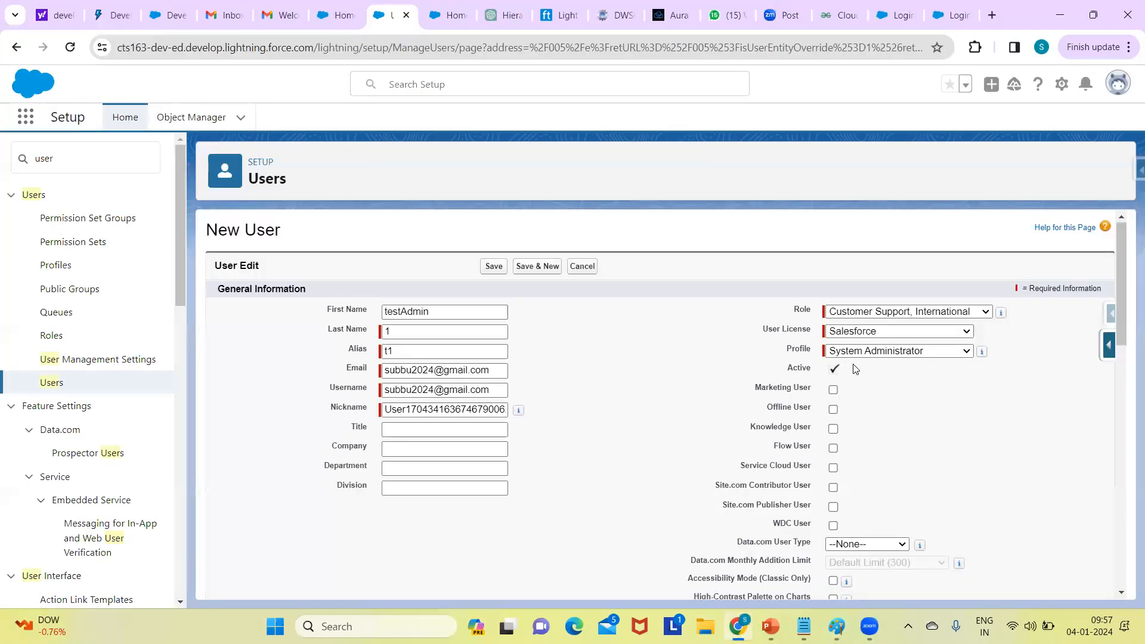
pyautogui.moveTo(1128, 292); pyautogui.dragTo(1125, 316)
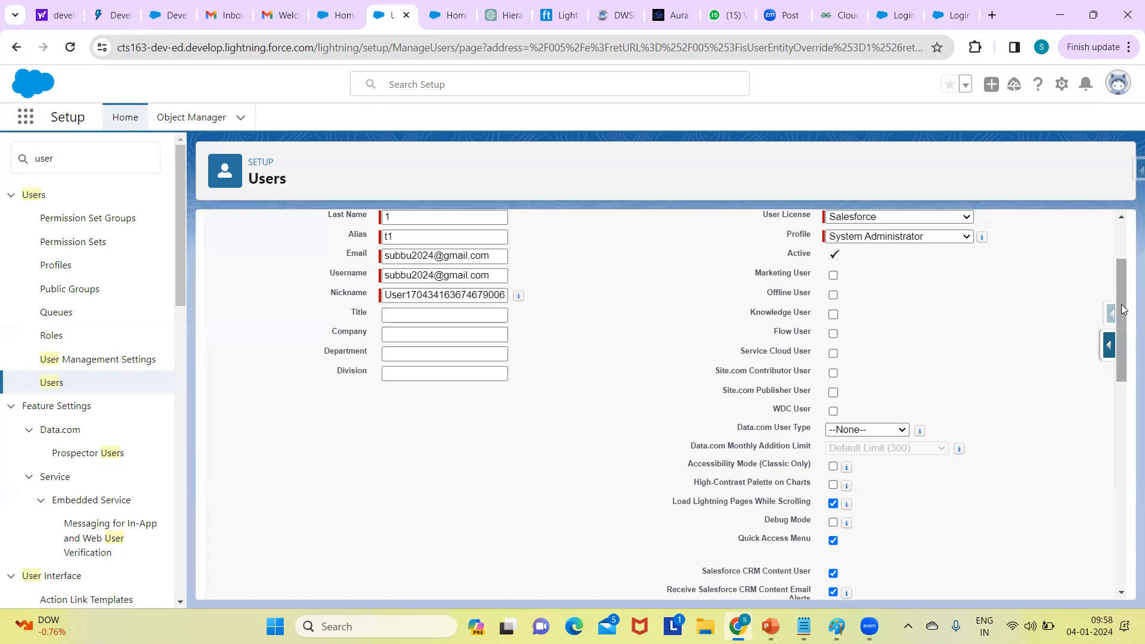
pyautogui.scroll(-3, 1122, 335)
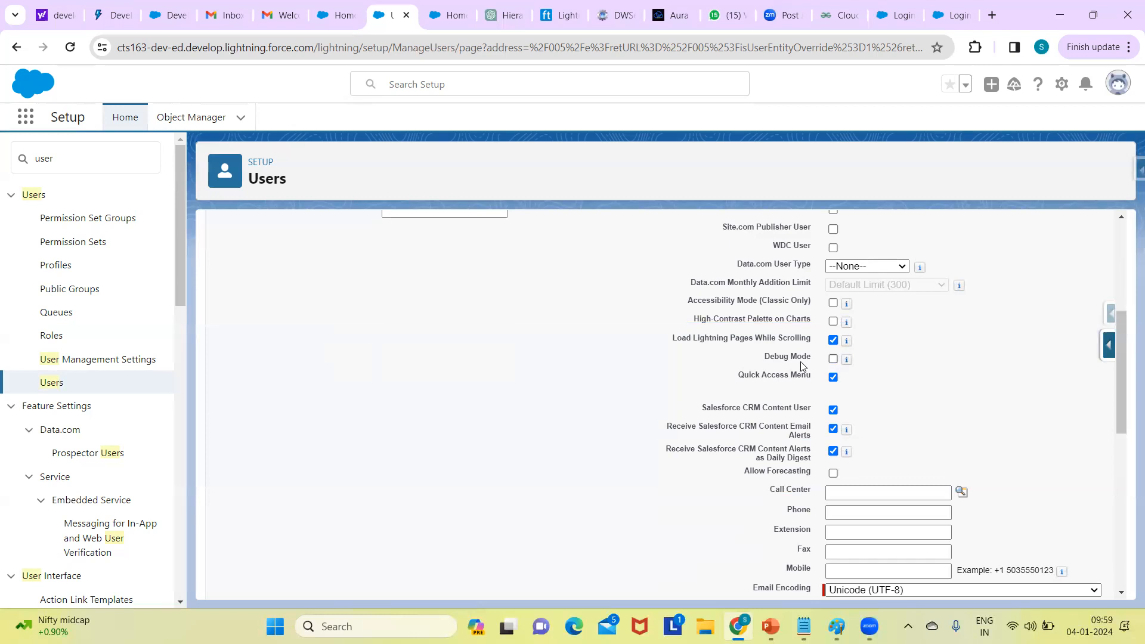
pyautogui.moveTo(845, 361)
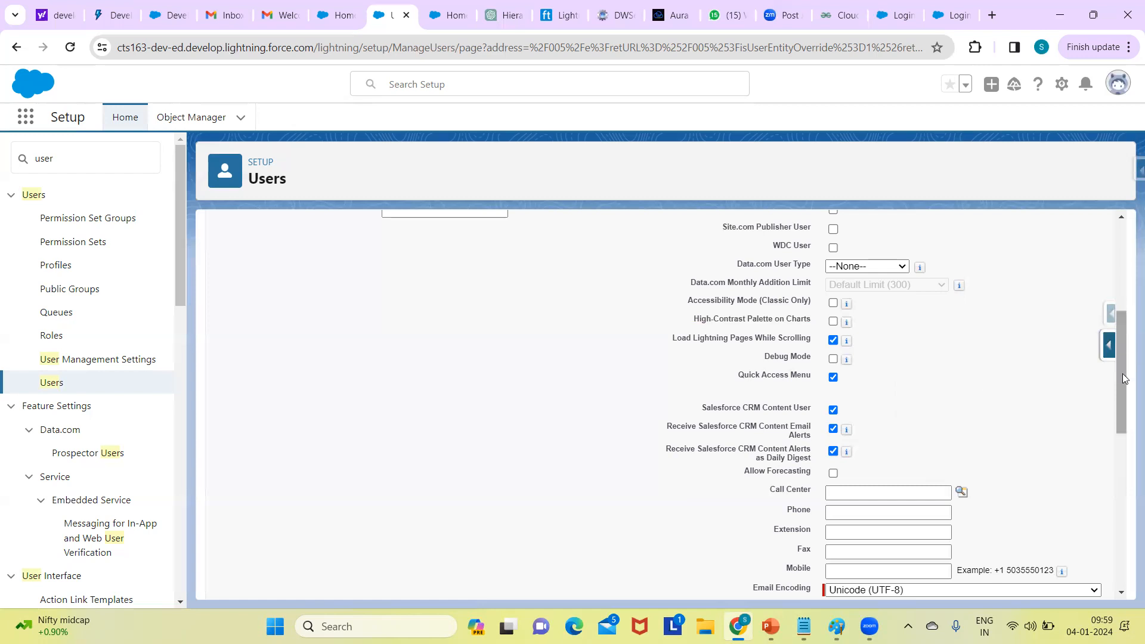
pyautogui.rightClick(1121, 414)
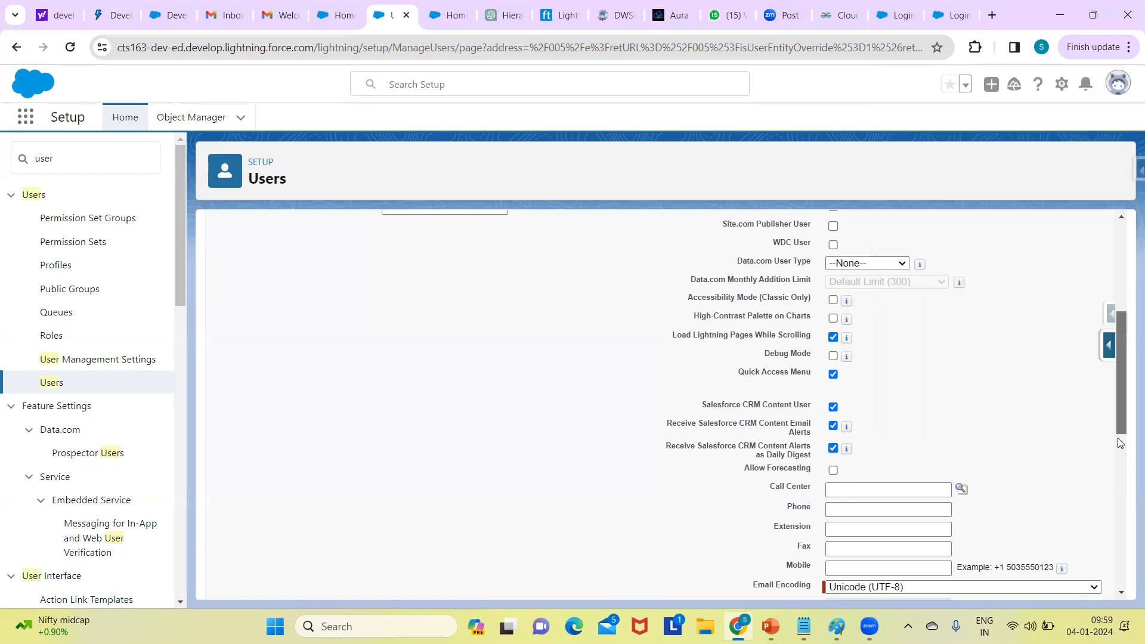
pyautogui.moveTo(1121, 414); pyautogui.dragTo(1118, 445)
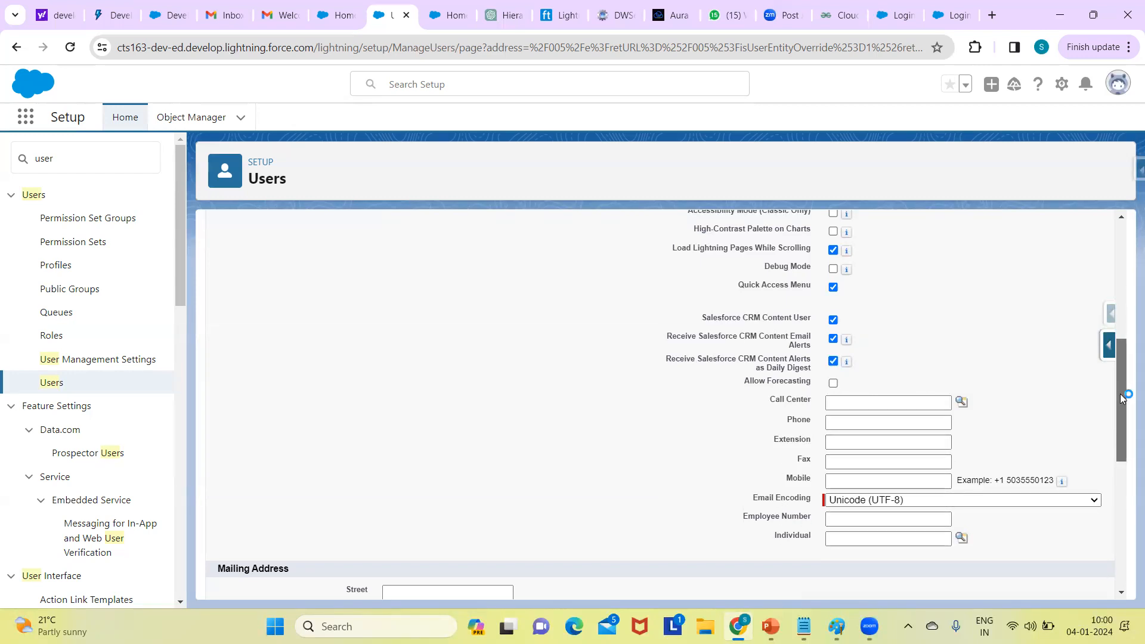
pyautogui.scroll(-2, 1122, 421)
pyautogui.scroll(-2, 1123, 421)
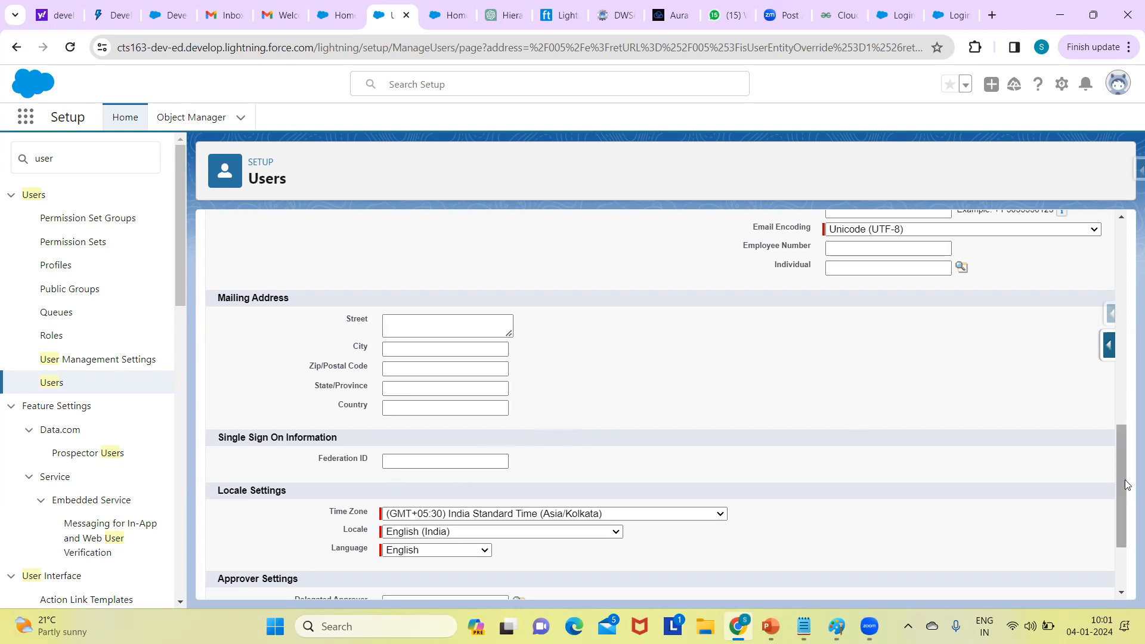
pyautogui.scroll(-2, 1127, 484)
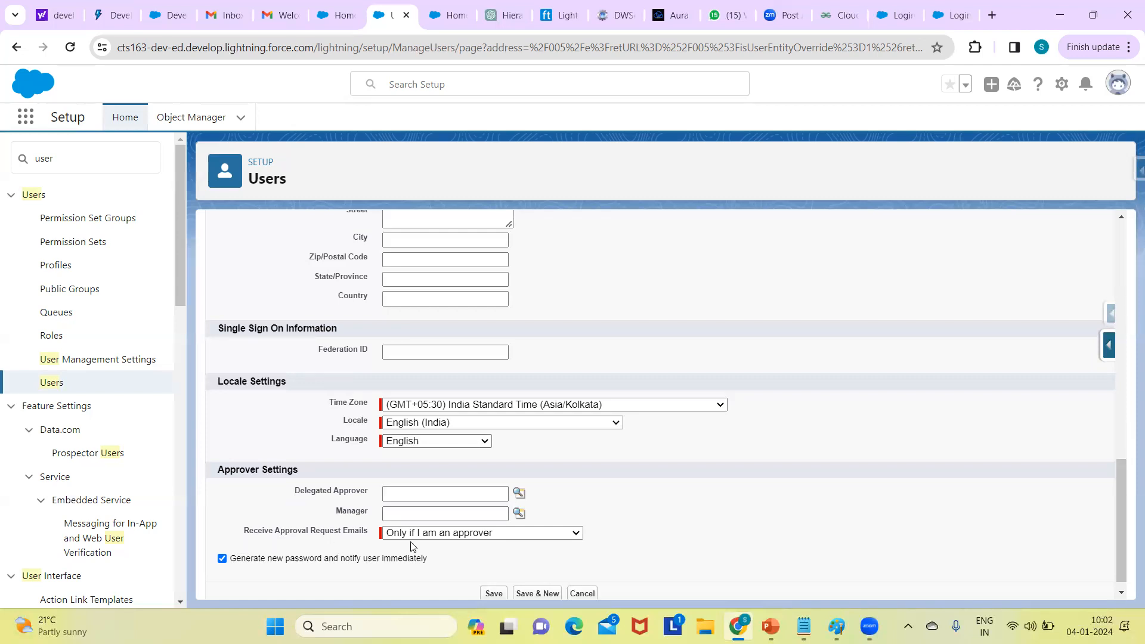
pyautogui.click(442, 534)
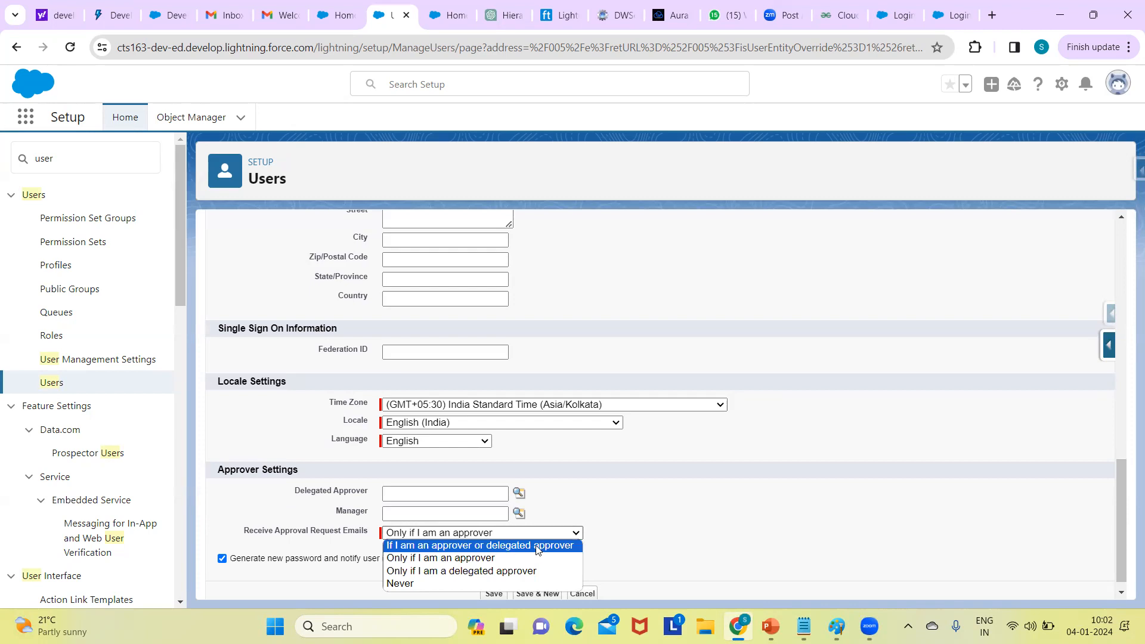
pyautogui.click(742, 502)
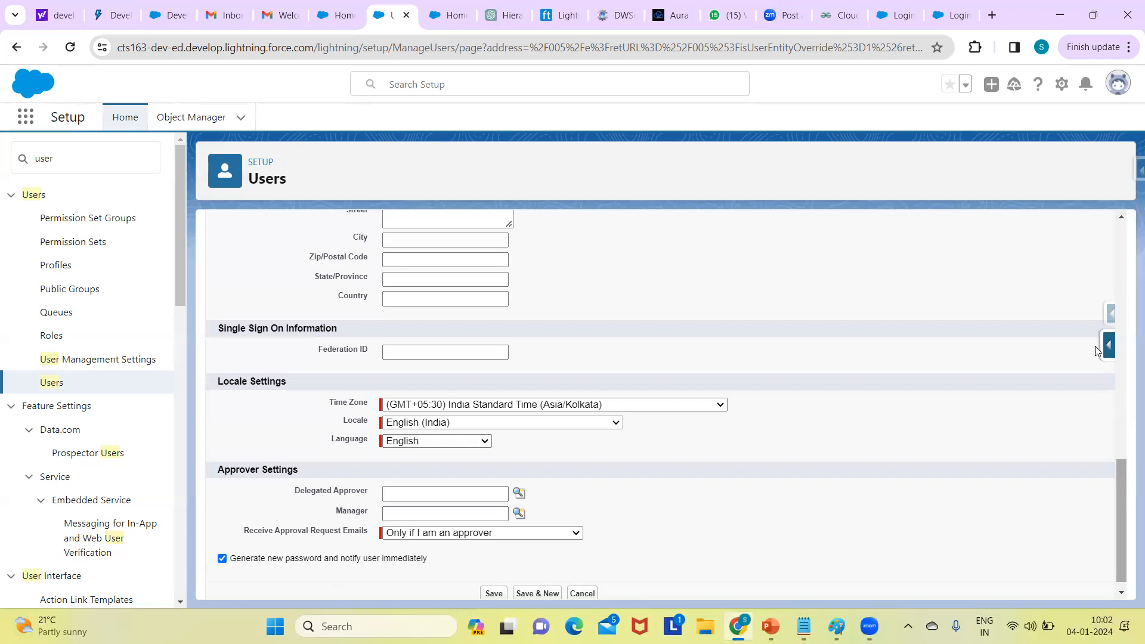
pyautogui.scroll(15, 1076, 284)
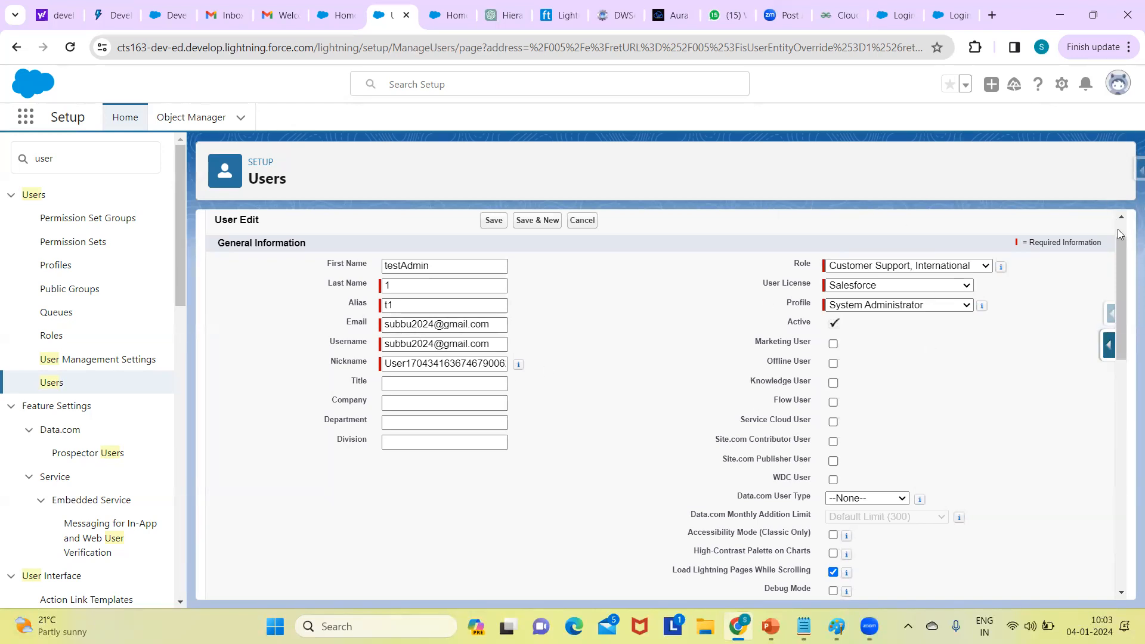
# - Scroll to the bottom of the New User form and save the System Administrator user
pyautogui.moveTo(1125, 254); pyautogui.dragTo(1125, 481)
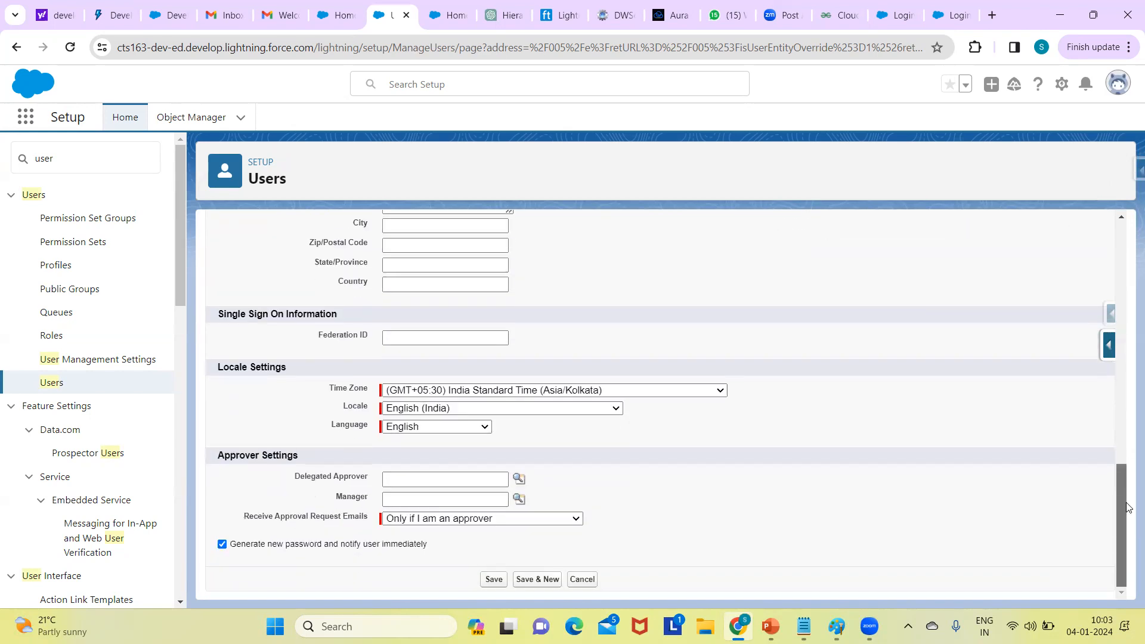
pyautogui.click(493, 580)
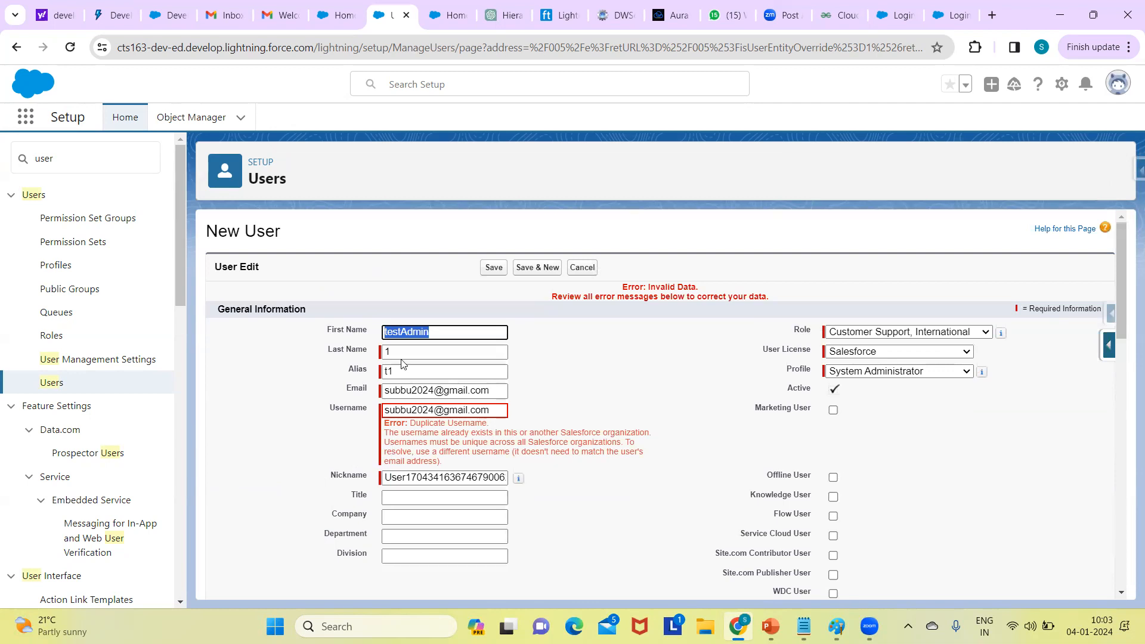
# - Replace the username's last digit with 5 and retry saving
pyautogui.click(431, 415)
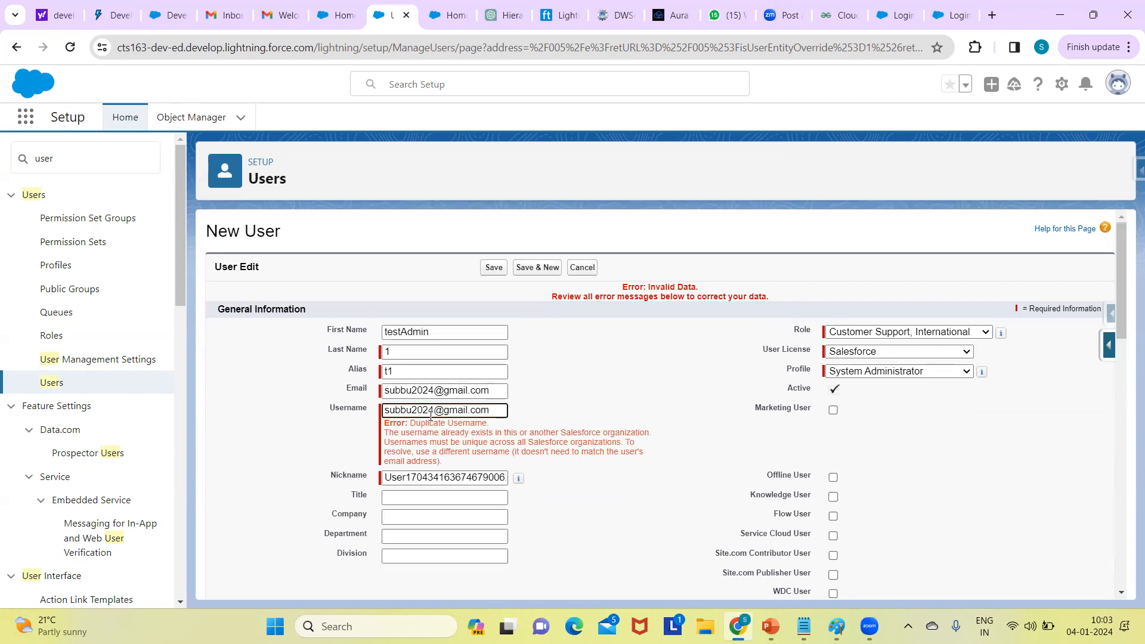
pyautogui.press('BackSpace')
pyautogui.write('5')
pyautogui.click(493, 272)
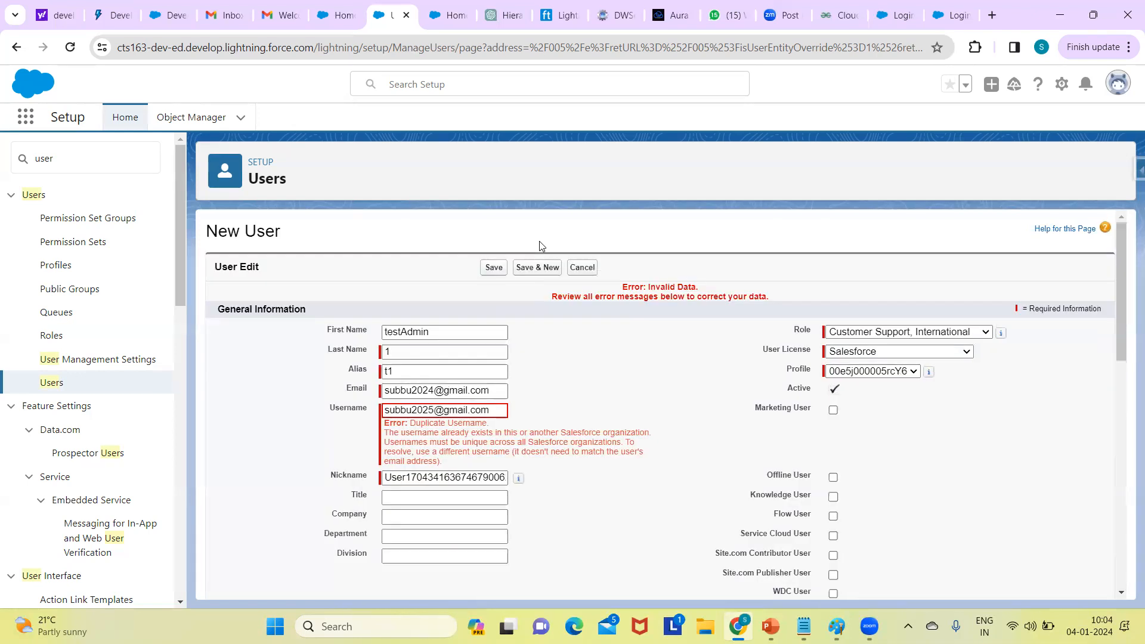
# - Change the username's trailing digits to 30 and save, opening testAdmin 1's detail page
pyautogui.click(437, 411)
pyautogui.press('Delete')
pyautogui.press('BackSpace')
pyautogui.write('30')
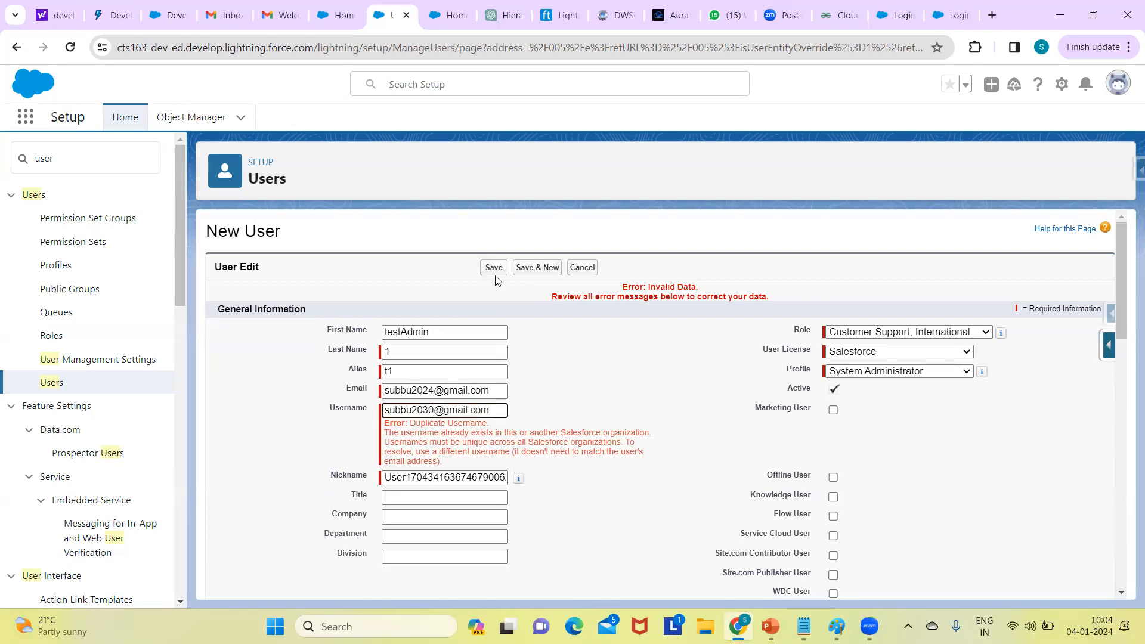
pyautogui.click(494, 273)
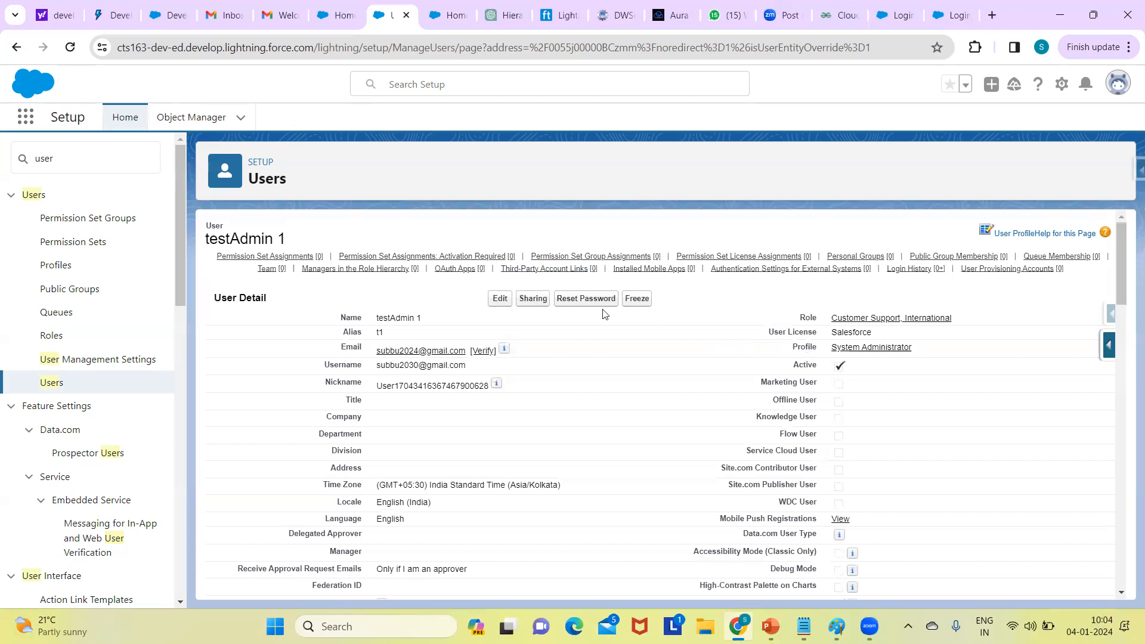
pyautogui.click(499, 299)
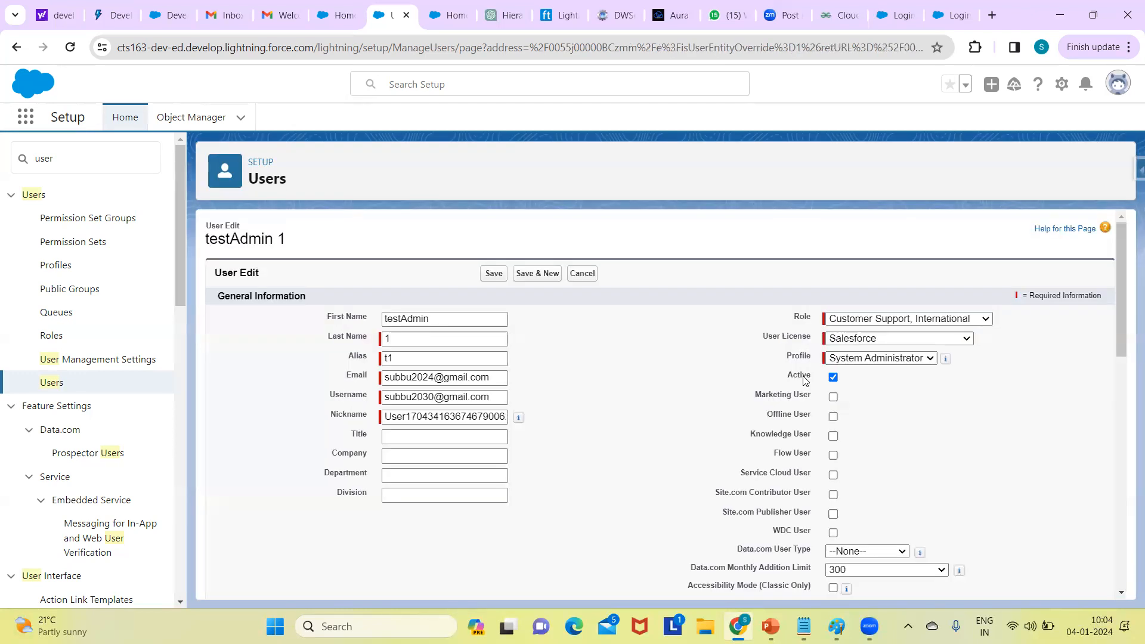
pyautogui.click(833, 378)
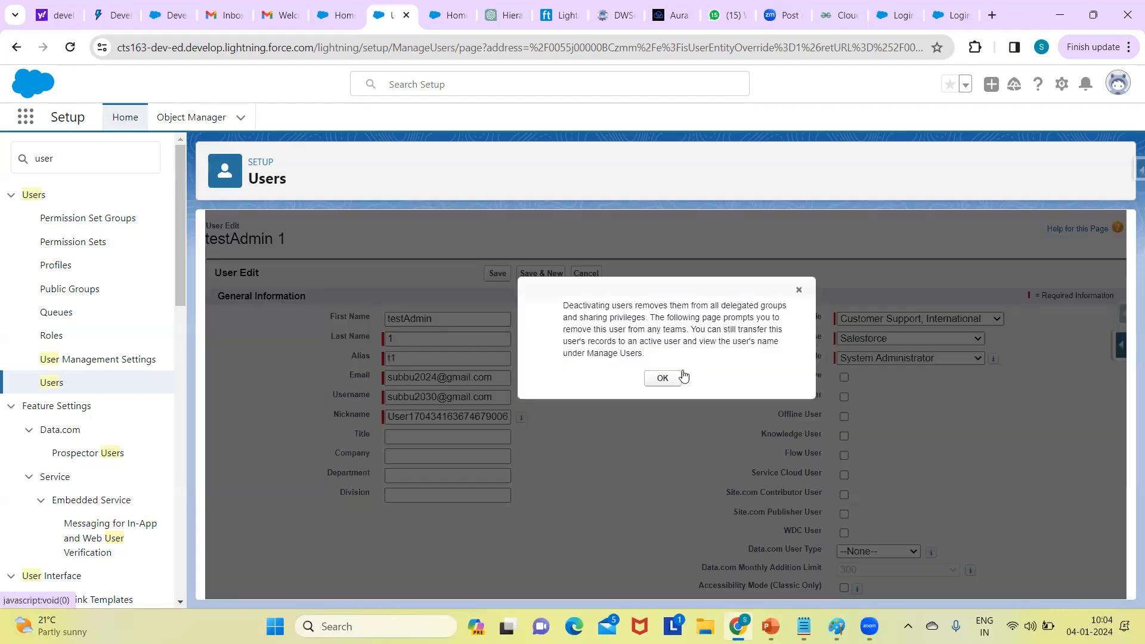
pyautogui.click(799, 290)
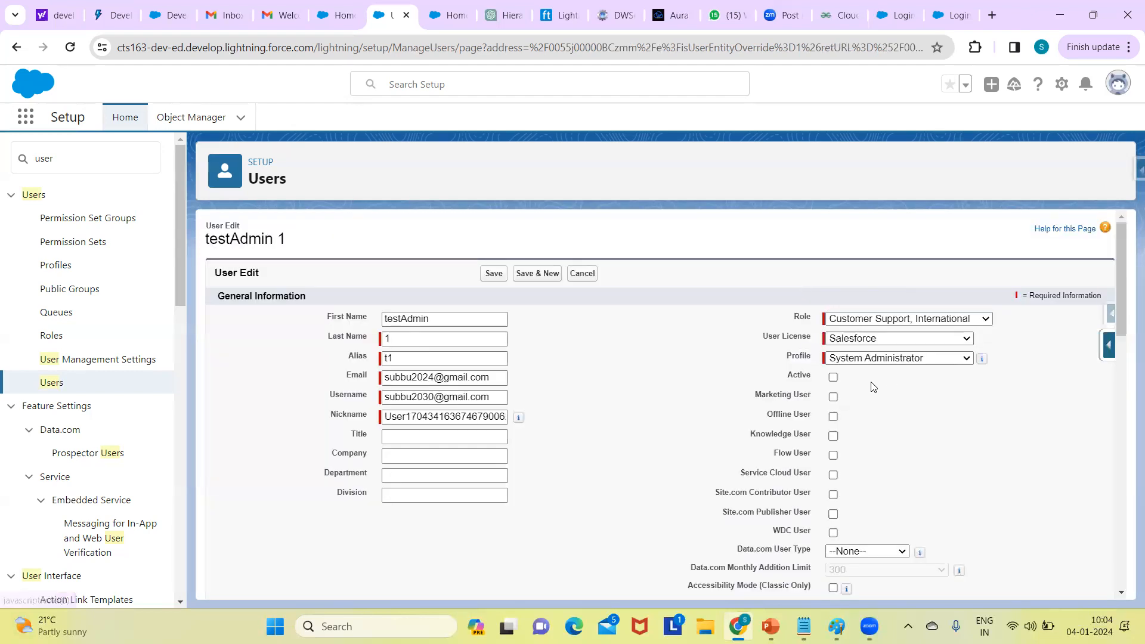
pyautogui.click(834, 378)
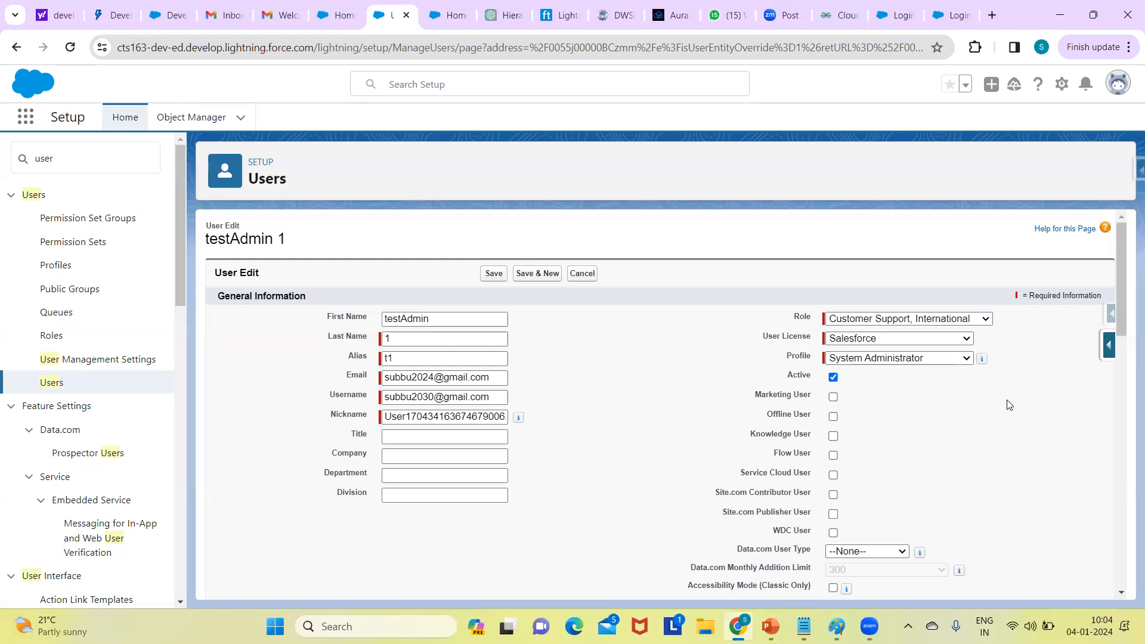
pyautogui.click(495, 274)
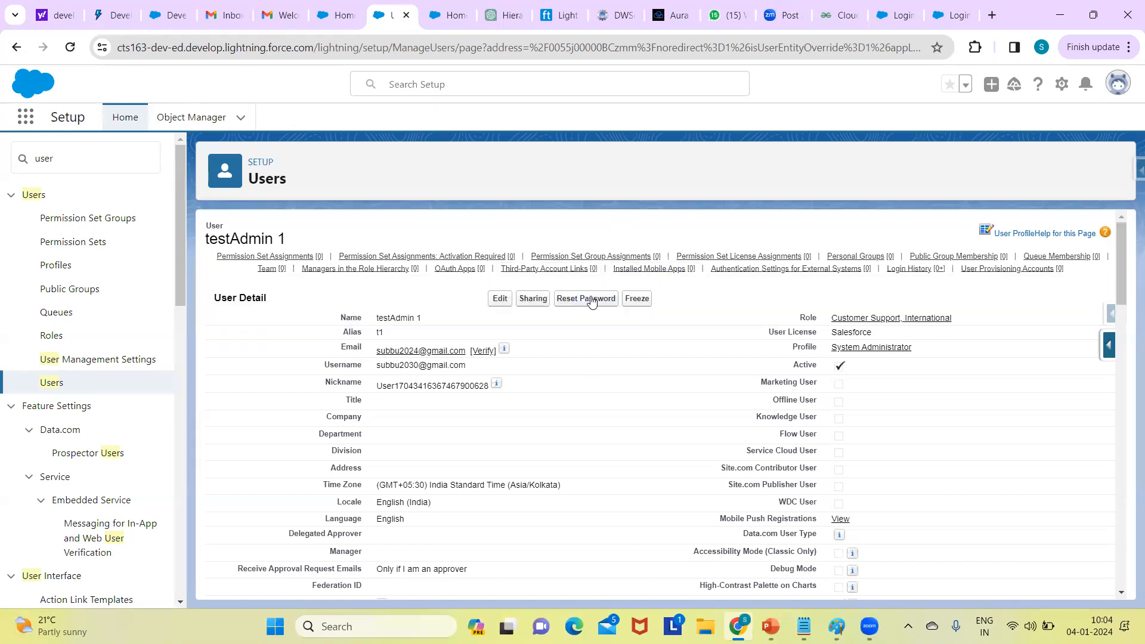
# - Edit testAdmin 1, tick 'Generate new password and notify user immediately', and save
pyautogui.click(500, 299)
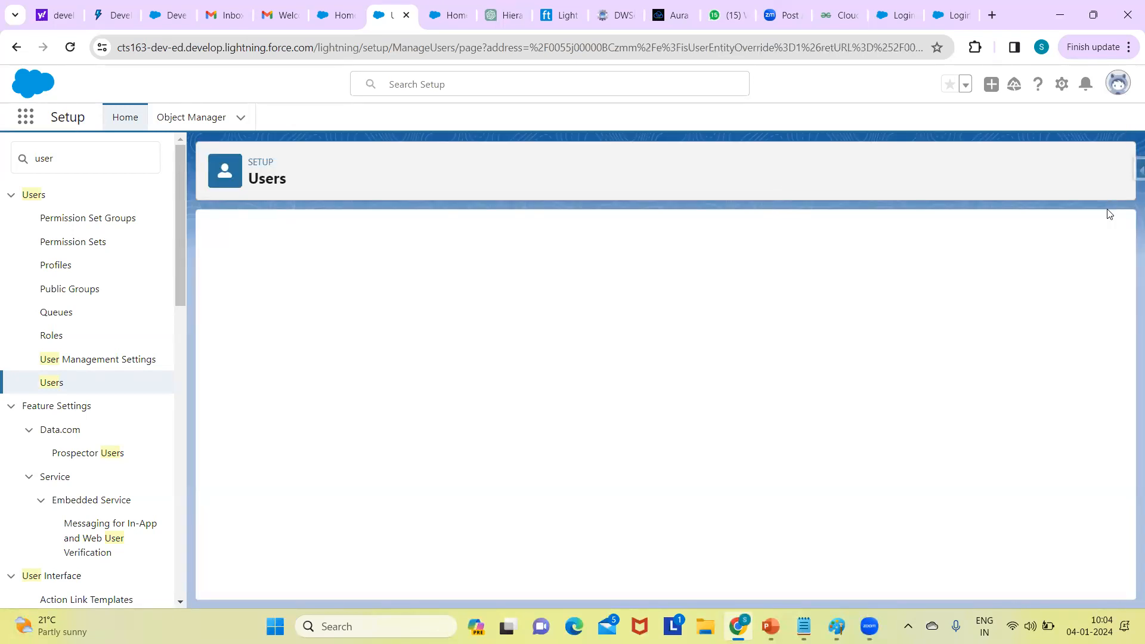
pyautogui.moveTo(1119, 241); pyautogui.dragTo(1116, 549)
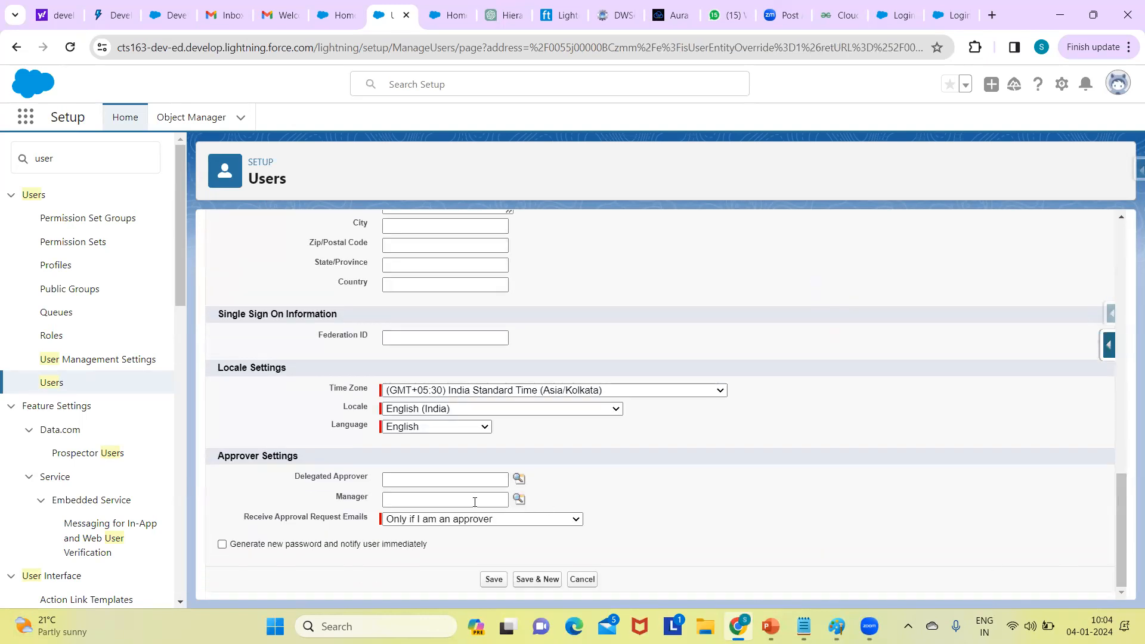
pyautogui.click(221, 544)
pyautogui.click(493, 579)
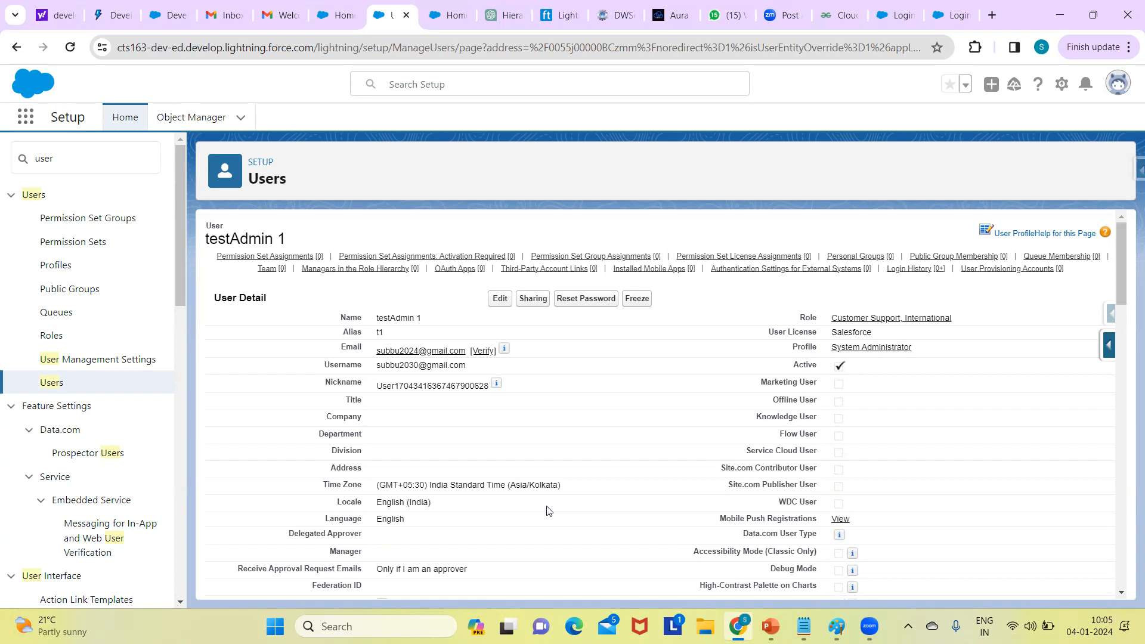
pyautogui.click(69, 164)
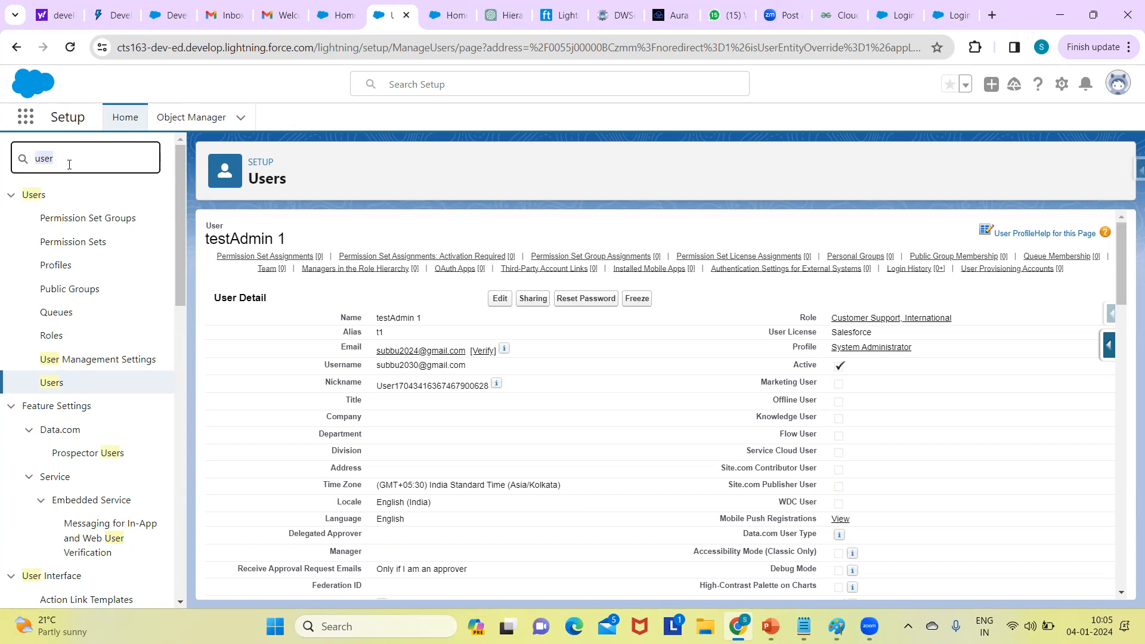
# - Search Quick Find for 'company' and open the Company Information page
pyautogui.press('BackSpace')
pyautogui.write('s')
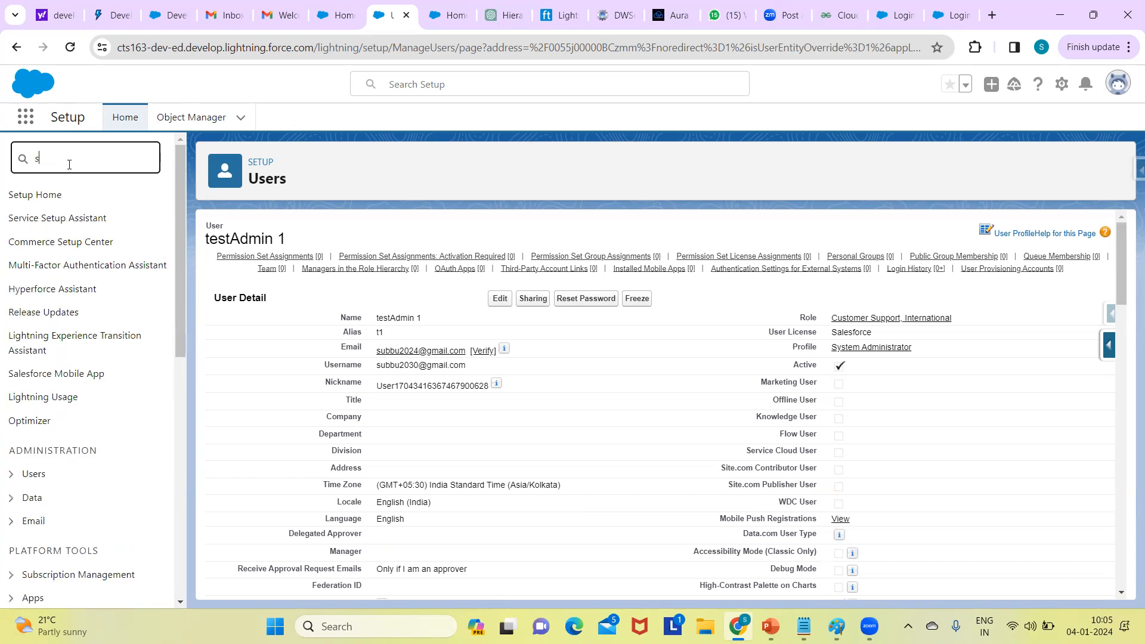
pyautogui.write('torage')
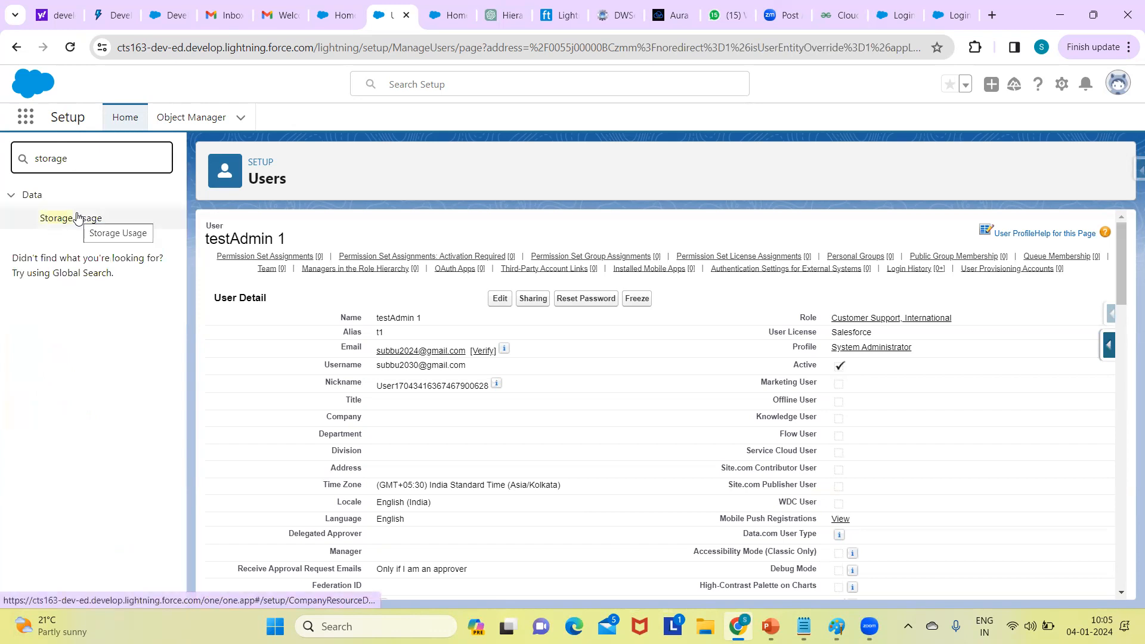
pyautogui.press('BackSpace')
pyautogui.press('BackSpace')
pyautogui.press('BackSpace')
pyautogui.press('BackSpace')
pyautogui.press('BackSpace')
pyautogui.press('BackSpace')
pyautogui.press('BackSpace')
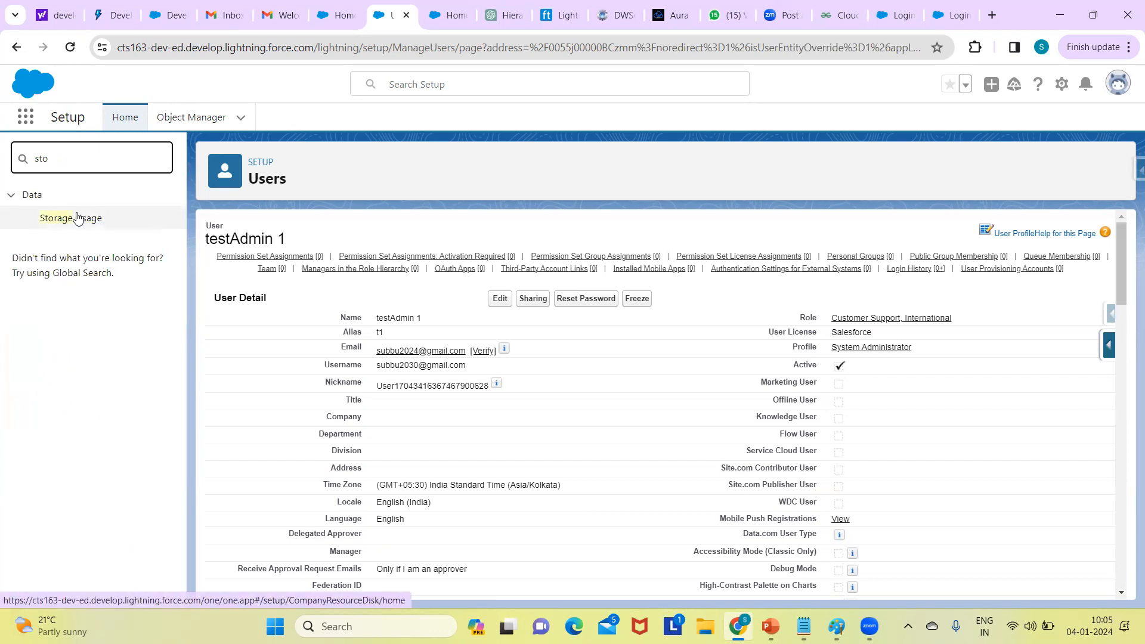
pyautogui.write('com')
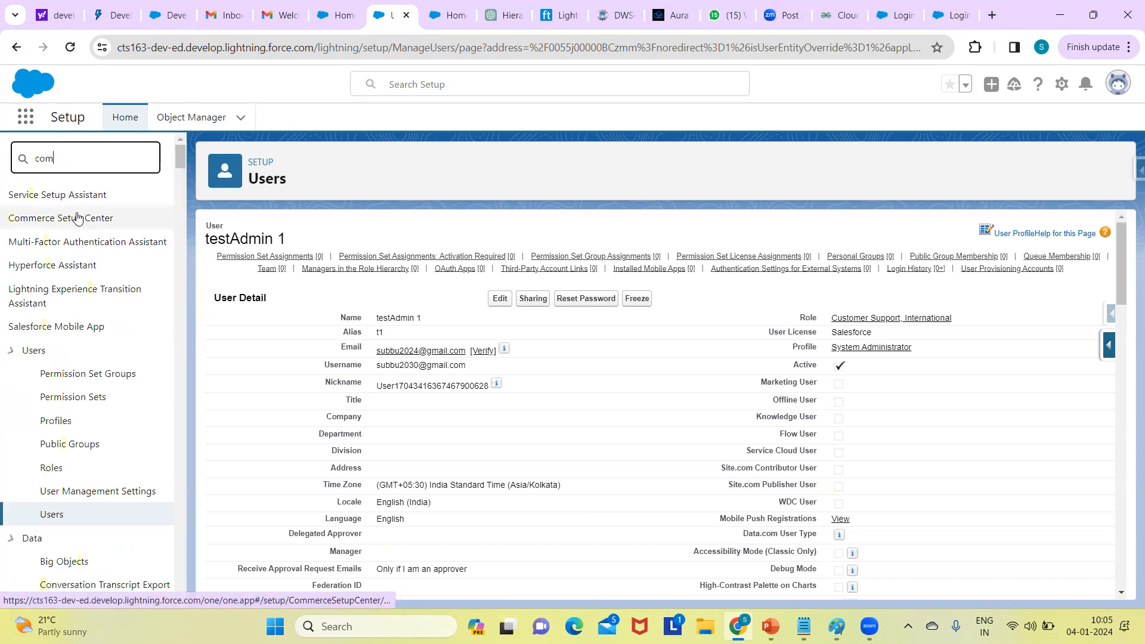
pyautogui.write('pany')
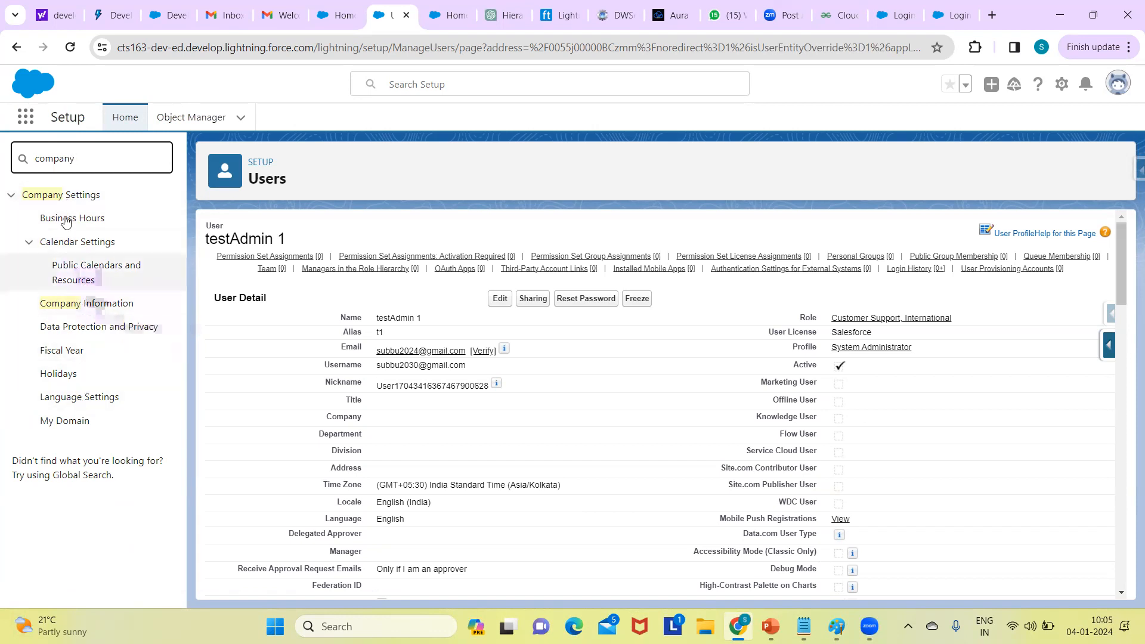
pyautogui.click(103, 303)
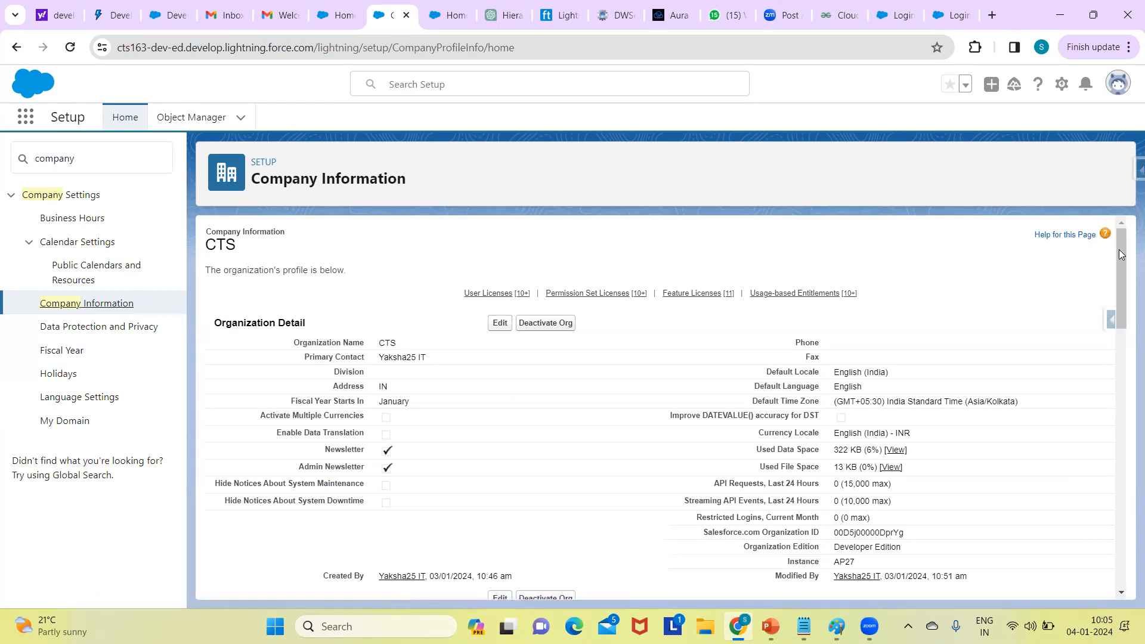
pyautogui.moveTo(1126, 244); pyautogui.dragTo(1127, 267)
pyautogui.scroll(1, 1127, 268)
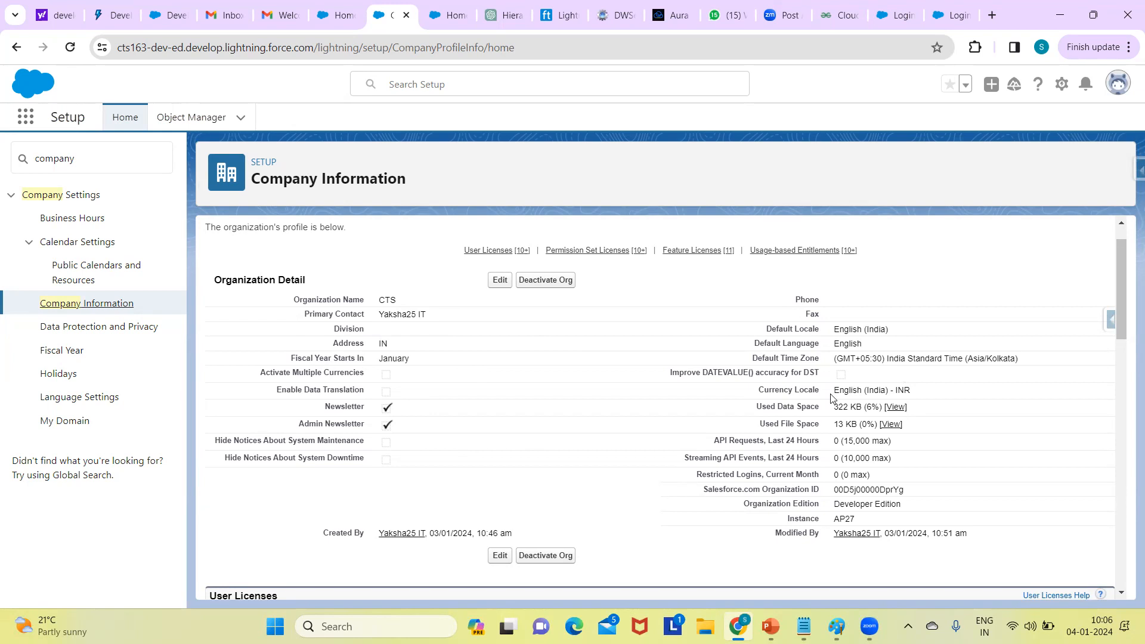
pyautogui.doubleClick(793, 393)
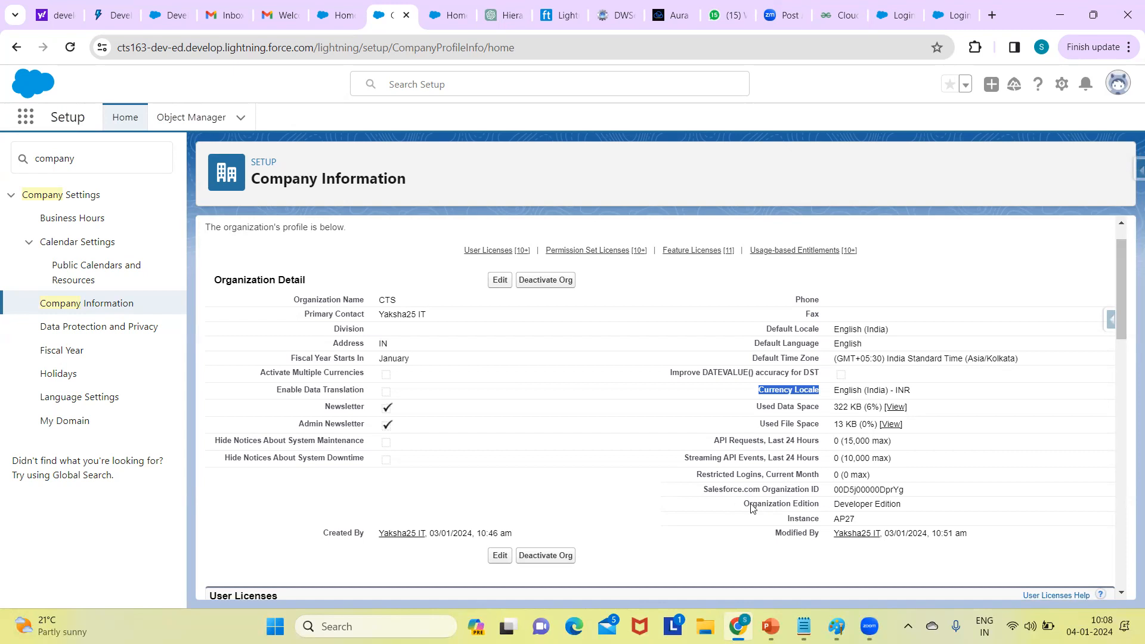
pyautogui.doubleClick(852, 492)
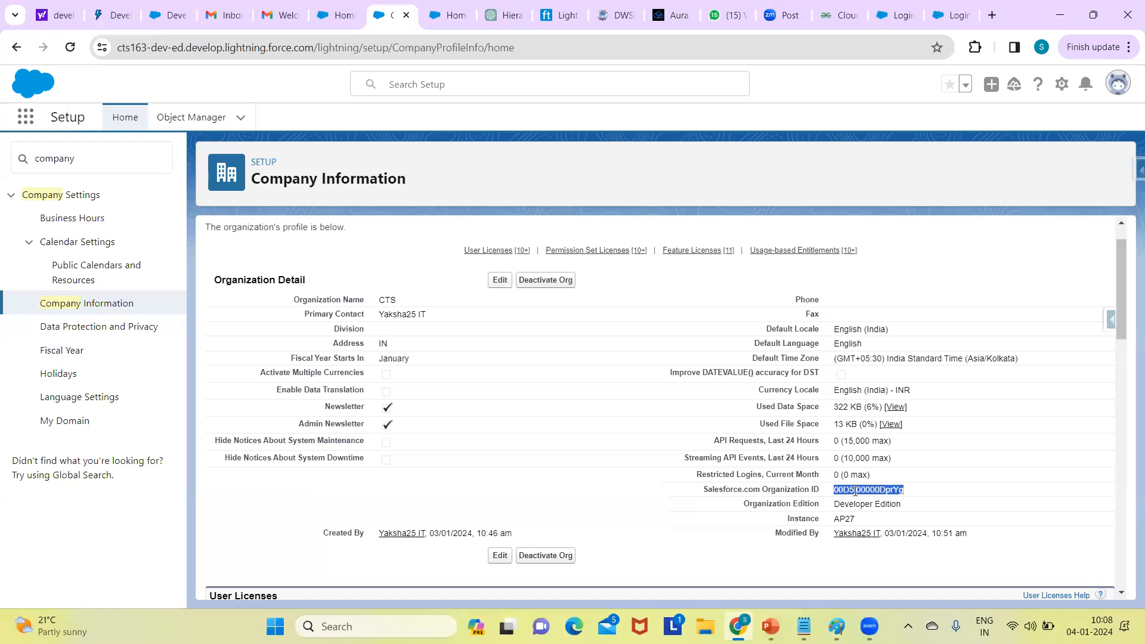
pyautogui.moveTo(1119, 292); pyautogui.dragTo(1121, 315)
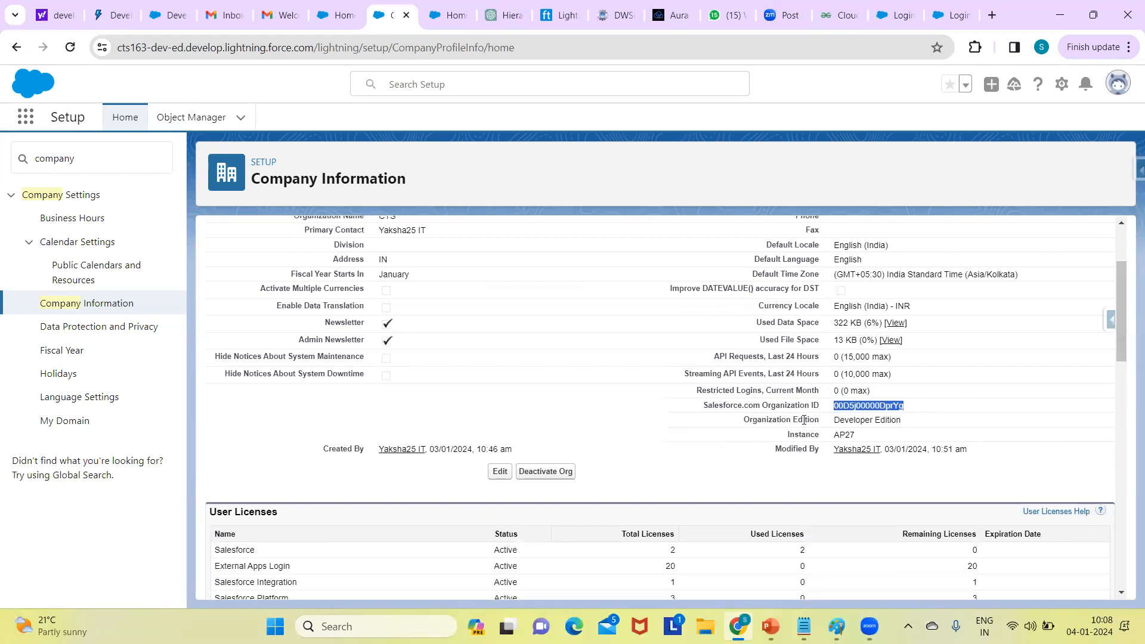
pyautogui.doubleClick(853, 421)
pyautogui.moveTo(923, 423); pyautogui.dragTo(928, 423)
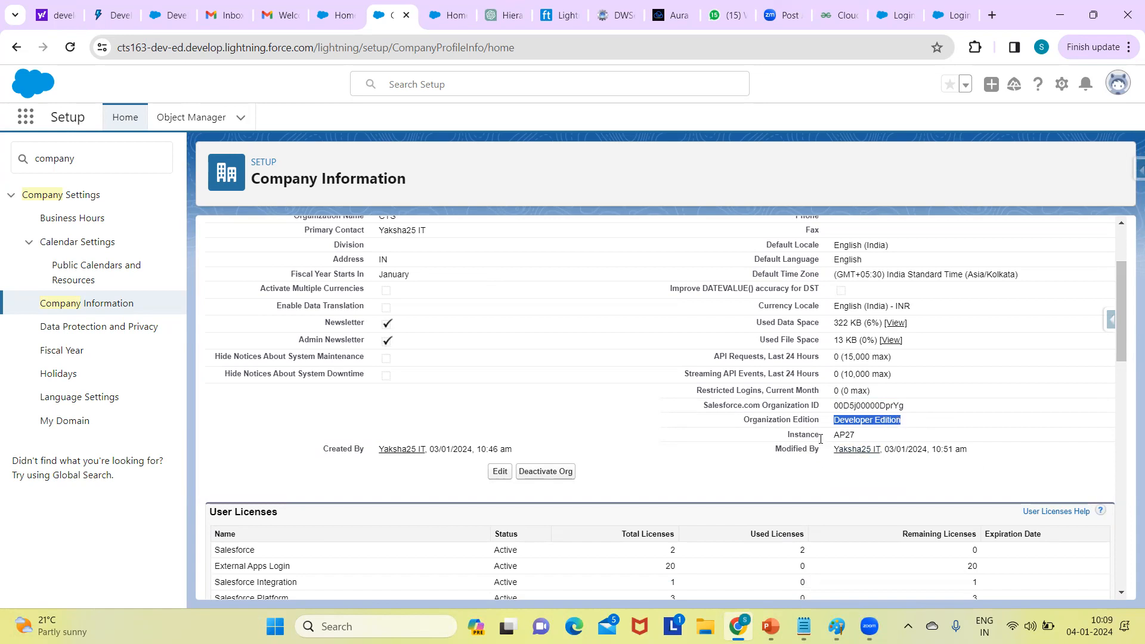
pyautogui.click(851, 438)
pyautogui.doubleClick(839, 439)
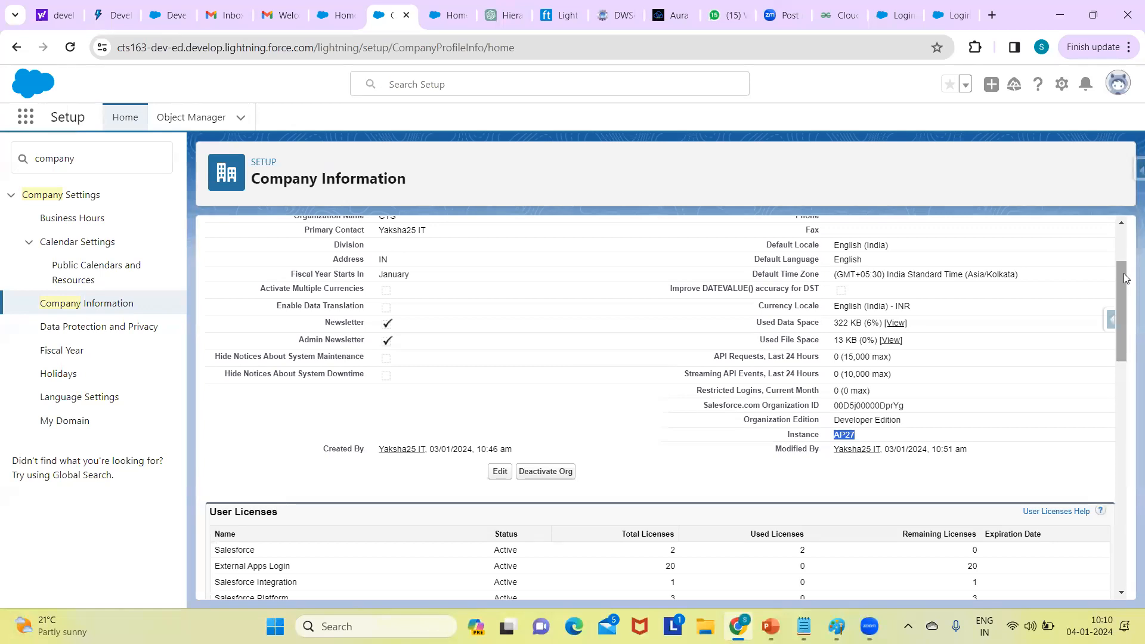
pyautogui.moveTo(1125, 278); pyautogui.dragTo(1127, 334)
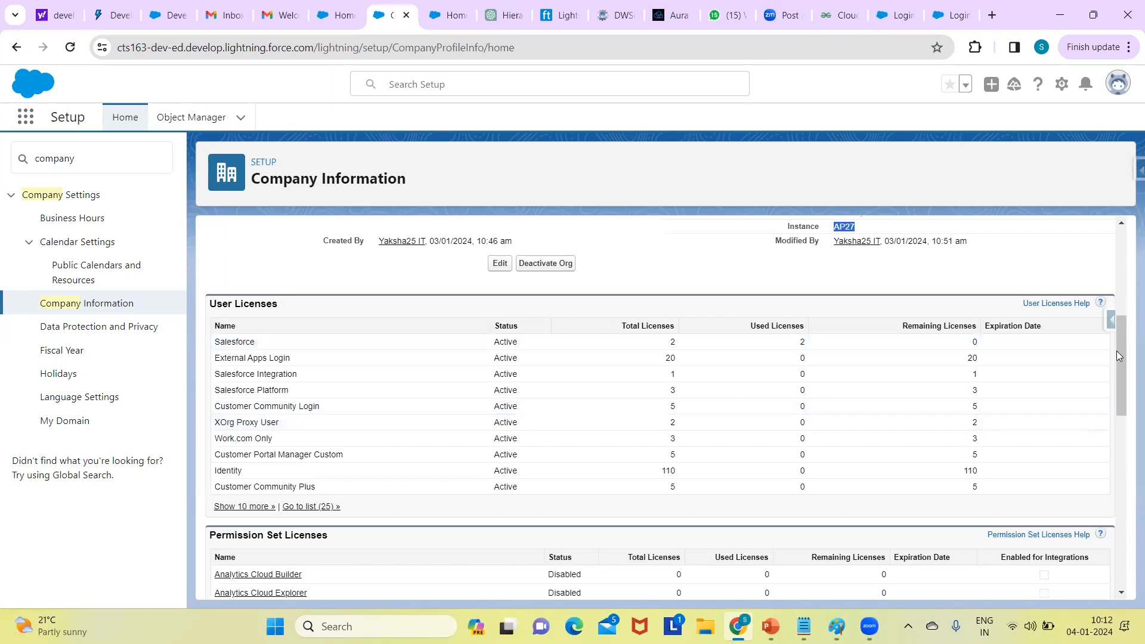
pyautogui.scroll(-3, 1121, 367)
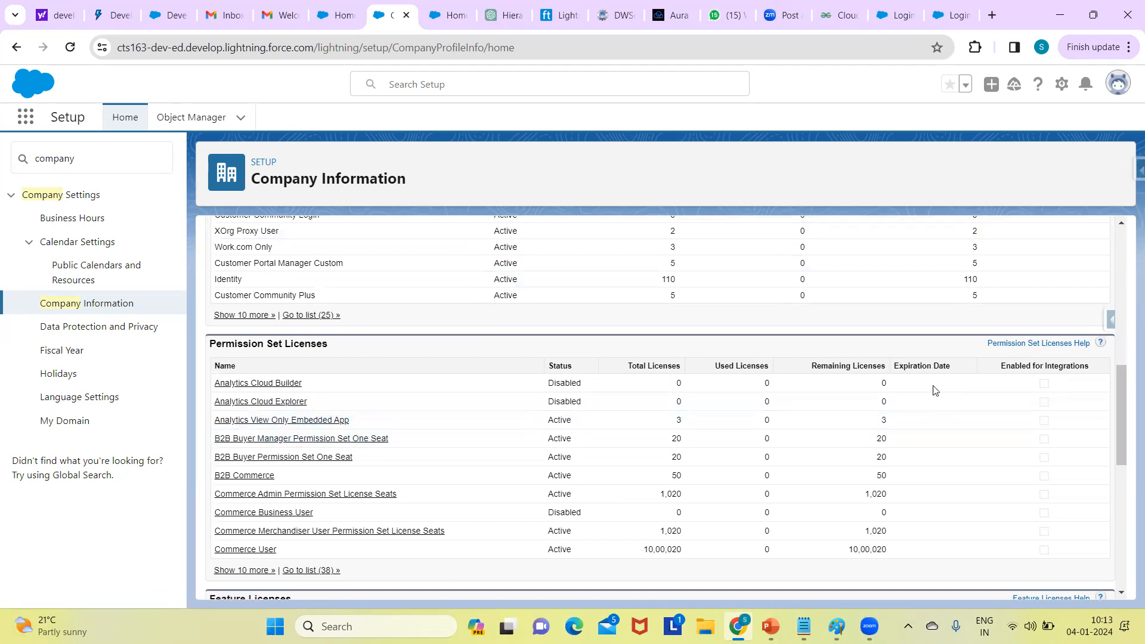
pyautogui.moveTo(1119, 387); pyautogui.dragTo(1129, 486)
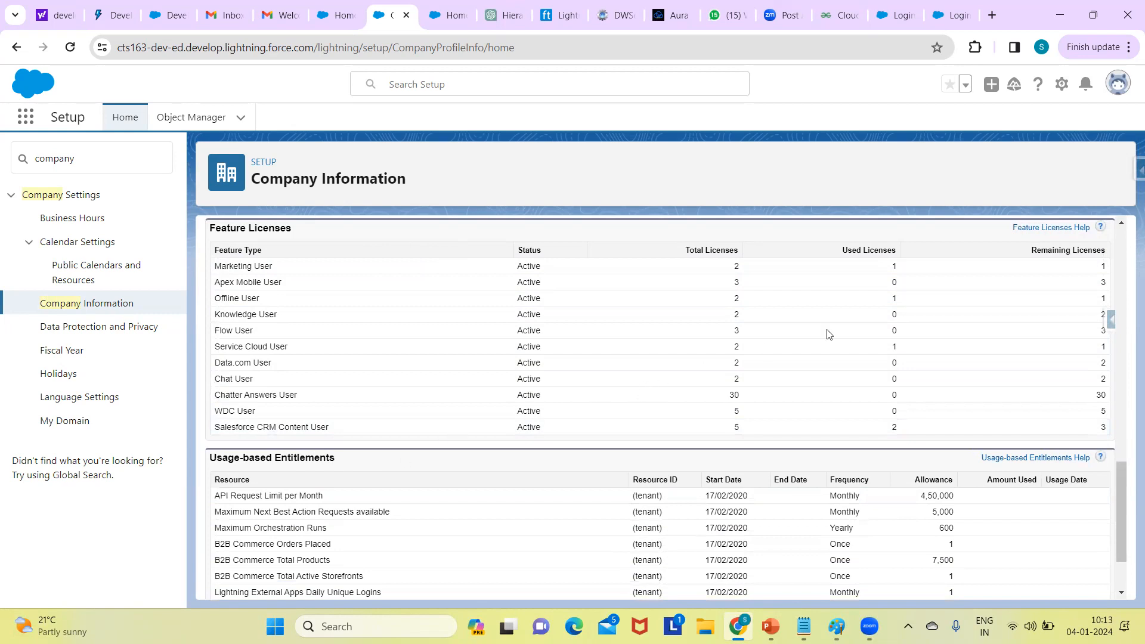
pyautogui.moveTo(1121, 498); pyautogui.dragTo(1125, 547)
pyautogui.scroll(1, 1120, 524)
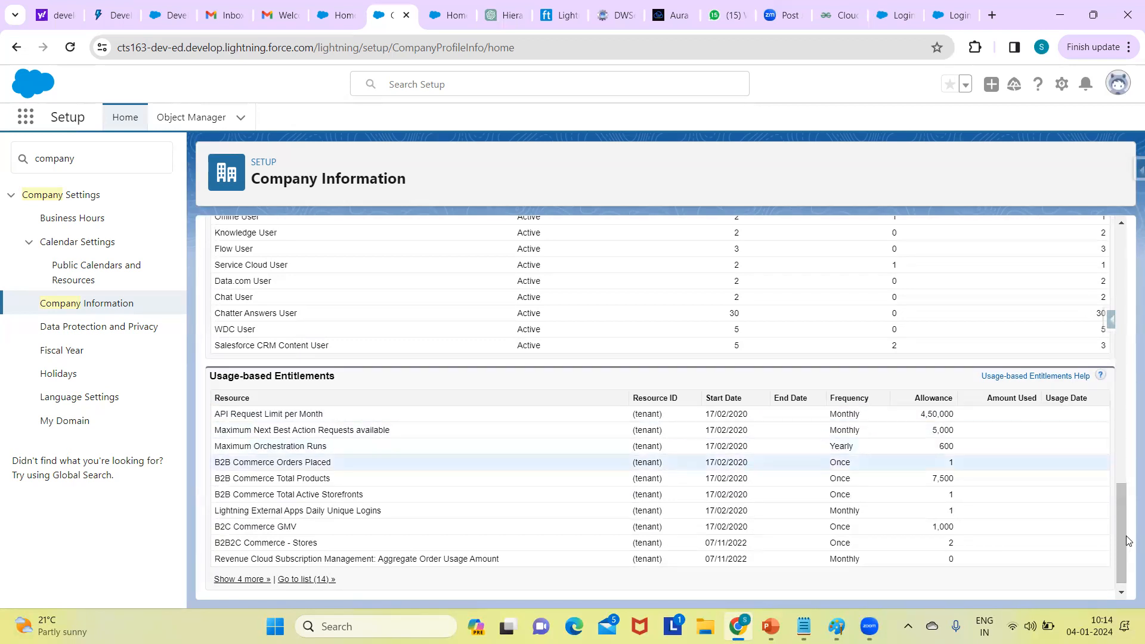
pyautogui.moveTo(1123, 552); pyautogui.dragTo(1095, 247)
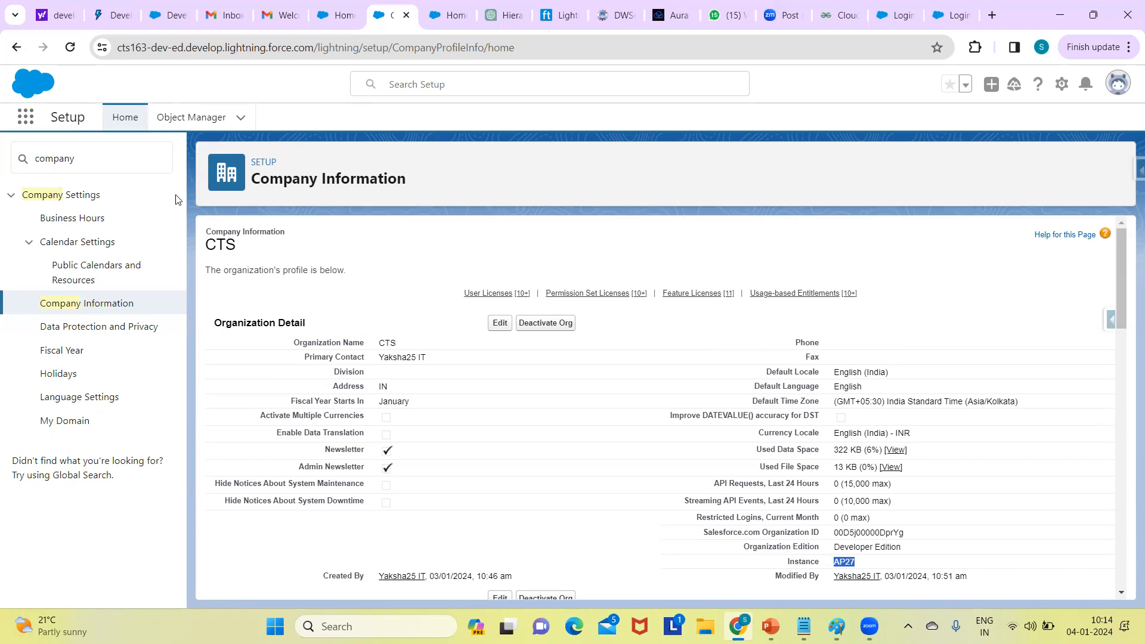
# - Review the Default business hours edit form, cancel without saving, then view Public Calendars and Resources
pyautogui.click(84, 222)
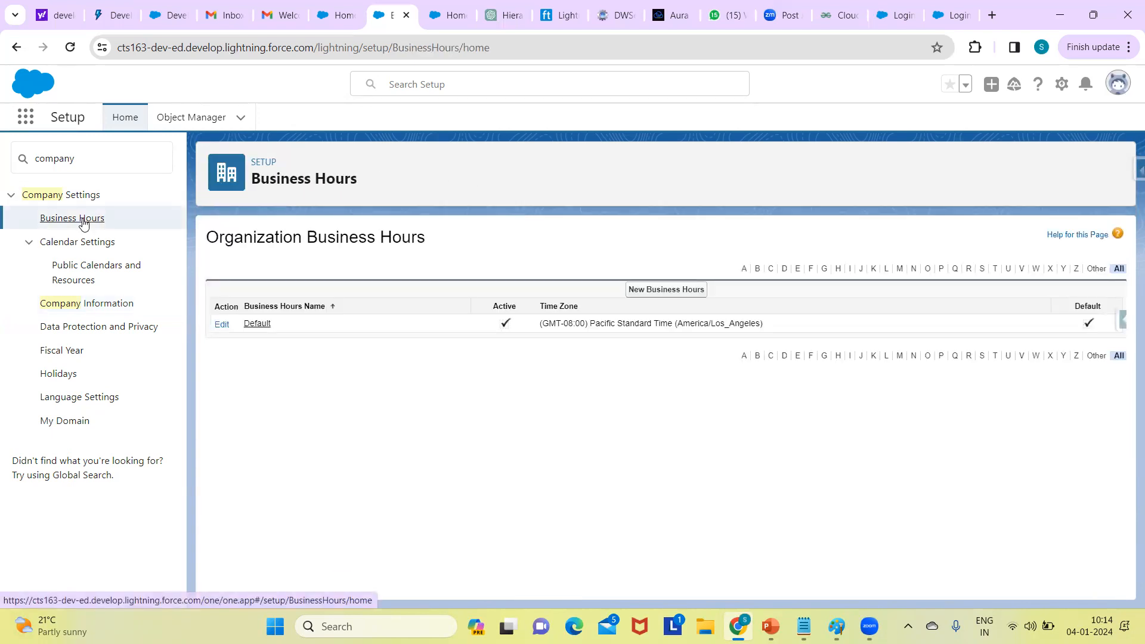
pyautogui.click(219, 325)
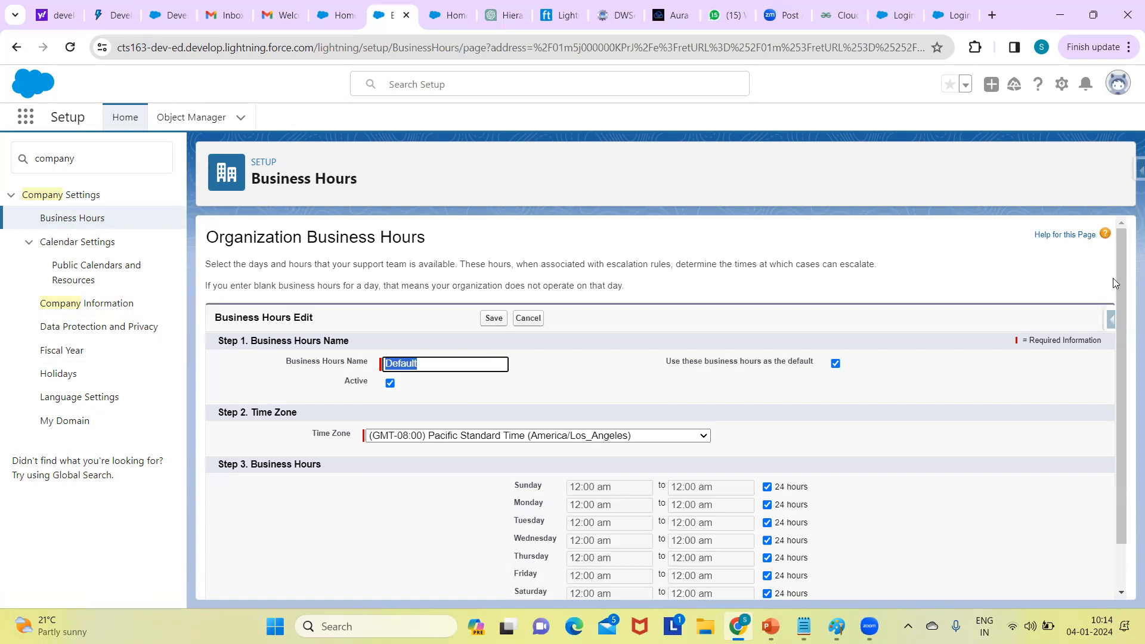
pyautogui.moveTo(1114, 279); pyautogui.dragTo(1117, 320)
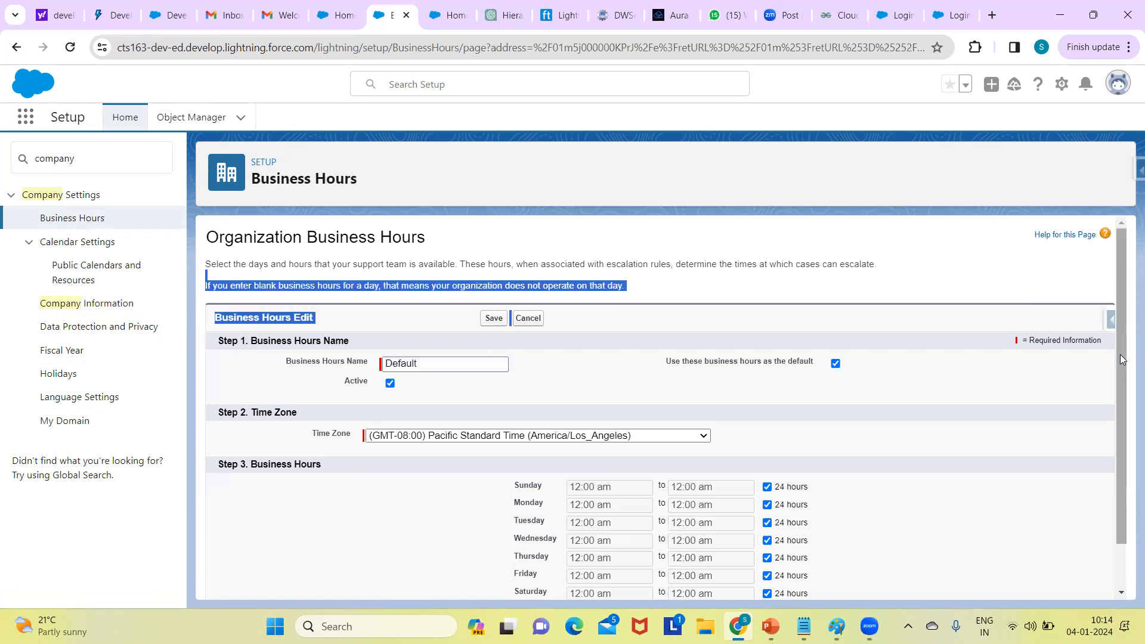
pyautogui.moveTo(1123, 377); pyautogui.dragTo(1123, 429)
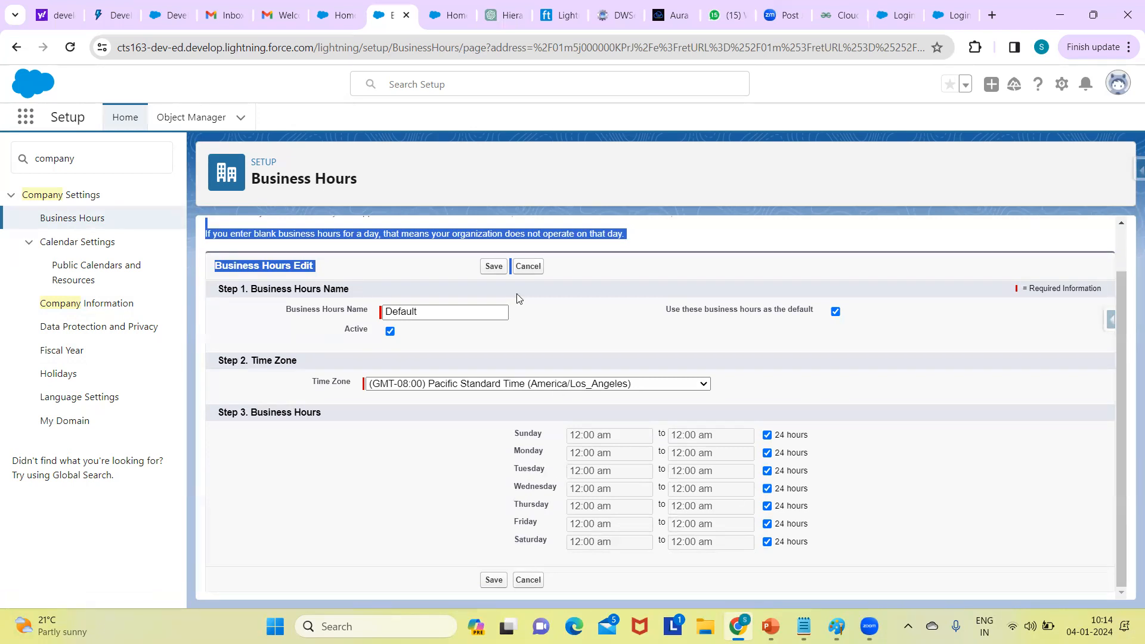
pyautogui.click(529, 271)
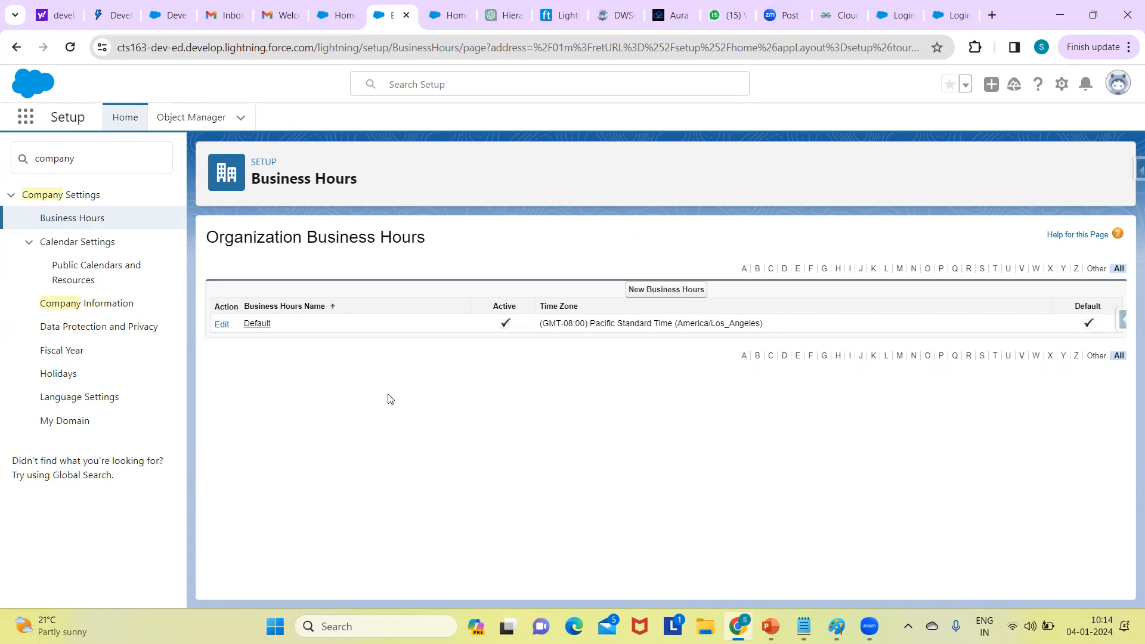
pyautogui.click(183, 283)
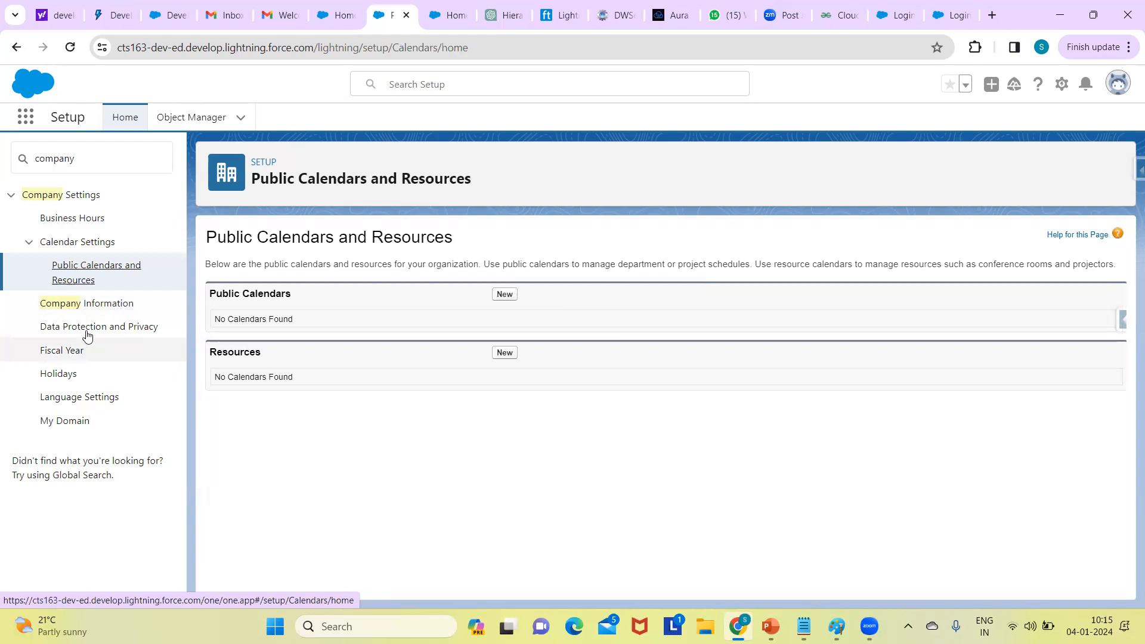
# - Go to the Data Protection and Privacy page from the Setup sidebar
pyautogui.click(75, 333)
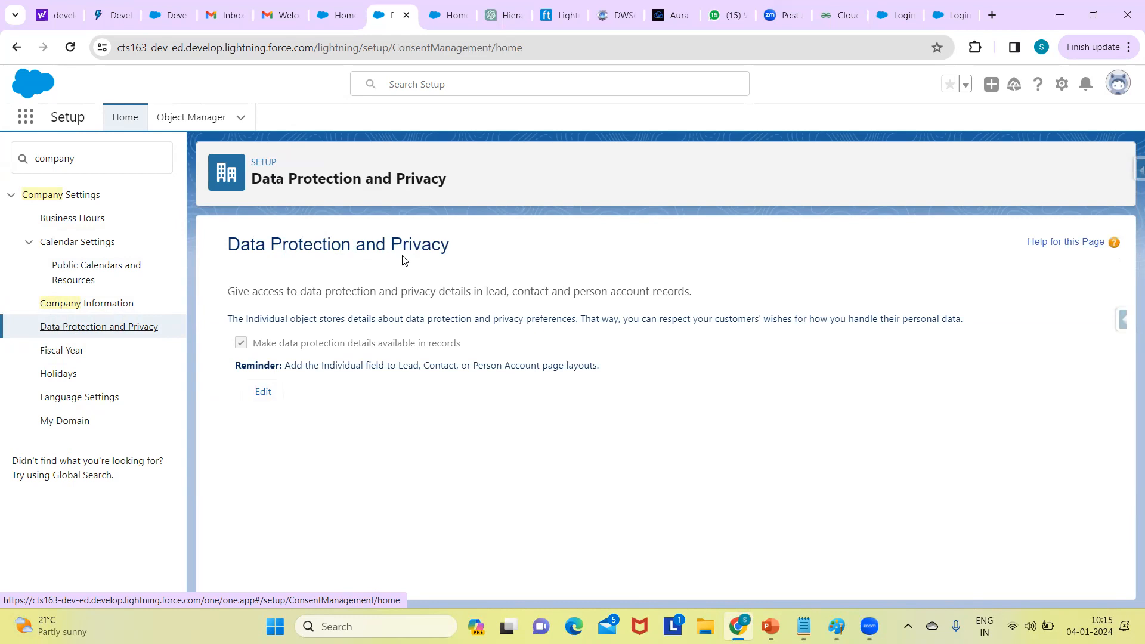
pyautogui.click(76, 353)
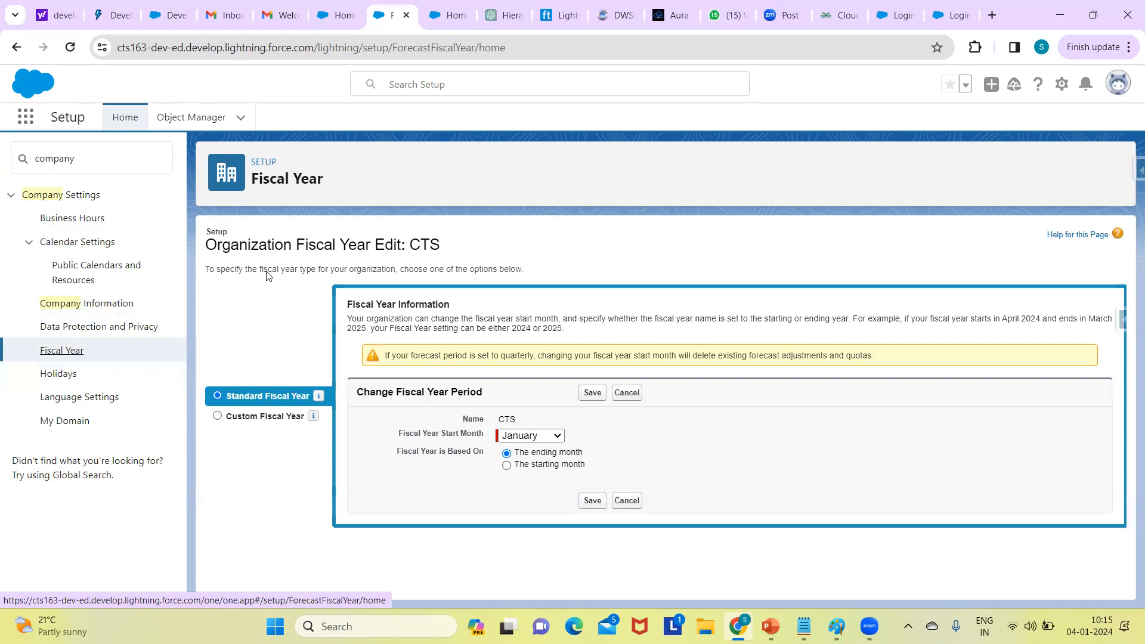
# - Go to the Holidays page under Company Settings
pyautogui.click(66, 377)
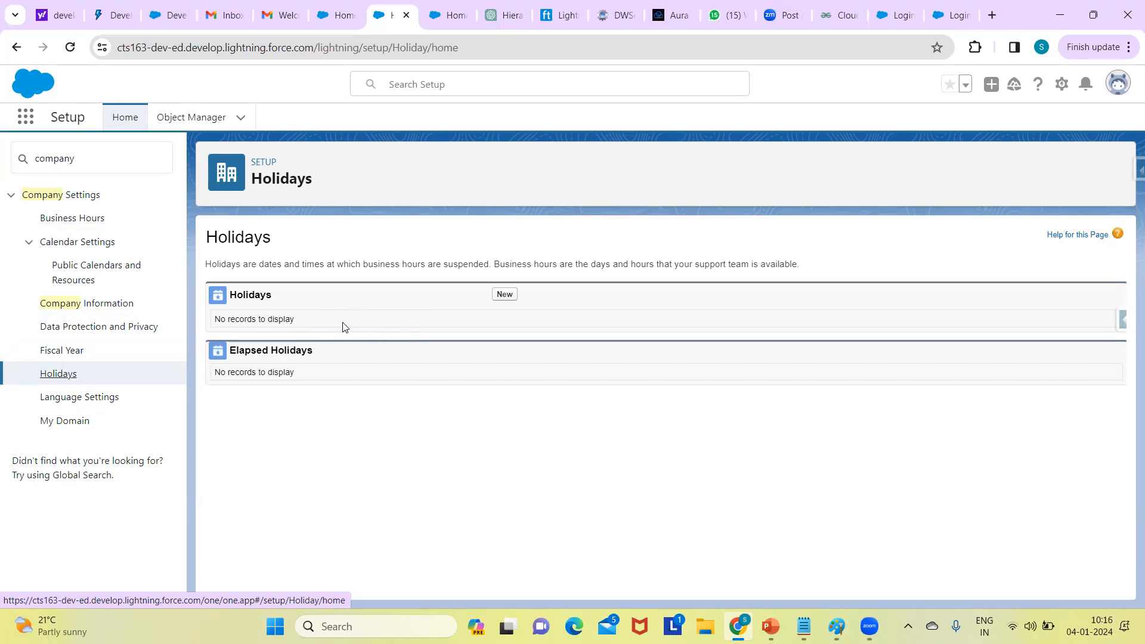
# - Go to the Language Settings (Beta) page under Company Settings
pyautogui.click(81, 406)
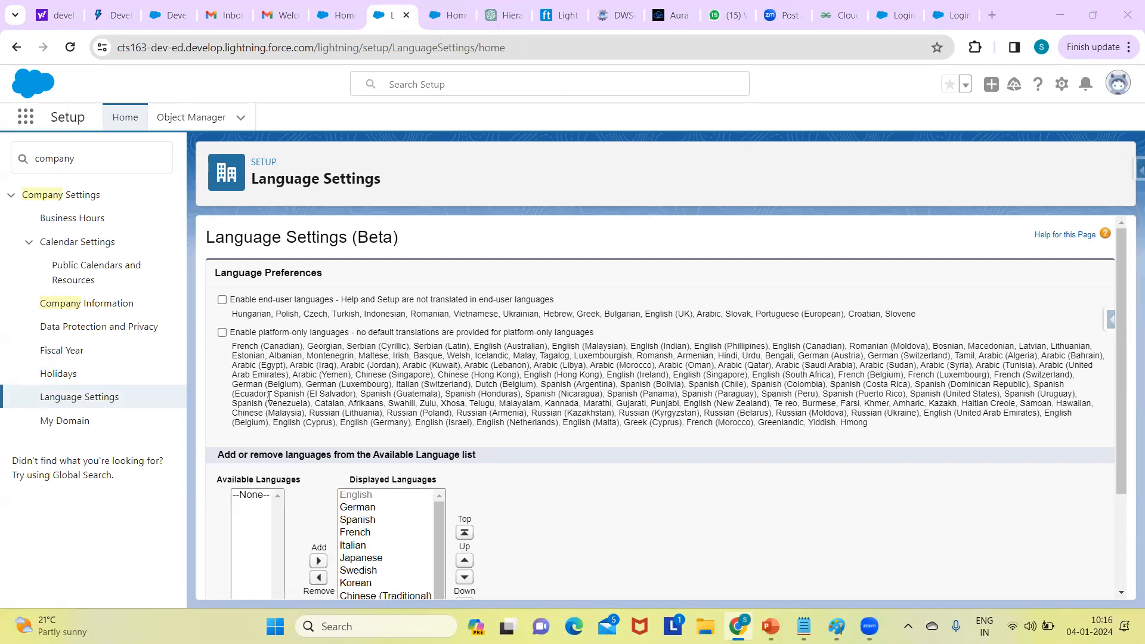
pyautogui.moveTo(1122, 289); pyautogui.dragTo(1117, 311)
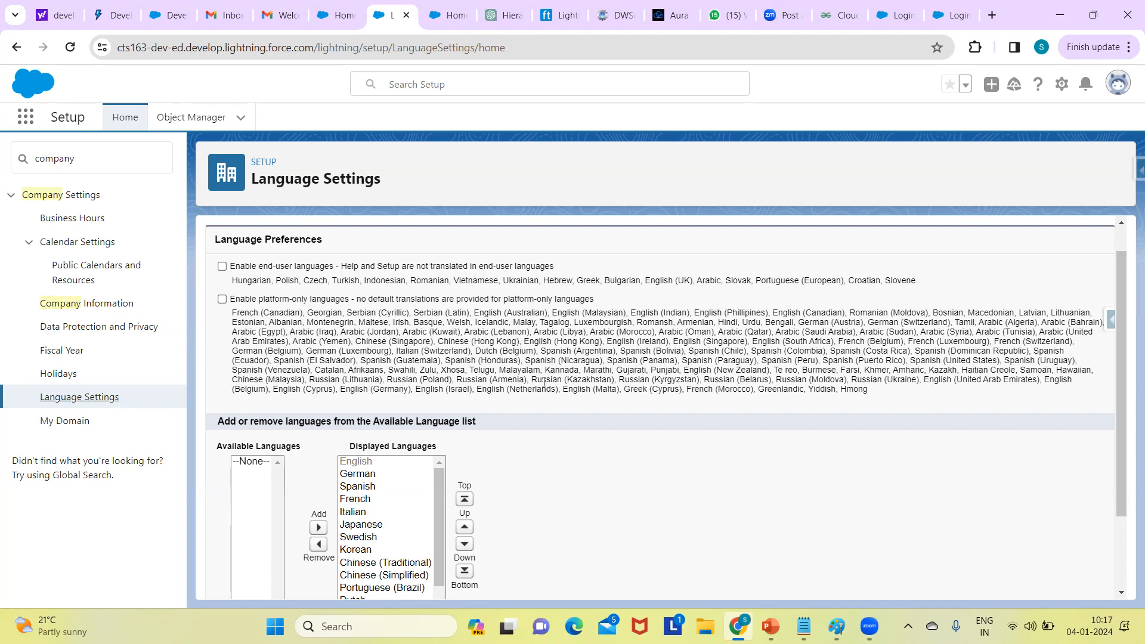
# - Open My Domain and highlight the org name in the URL and the My Domain Name value
pyautogui.click(62, 421)
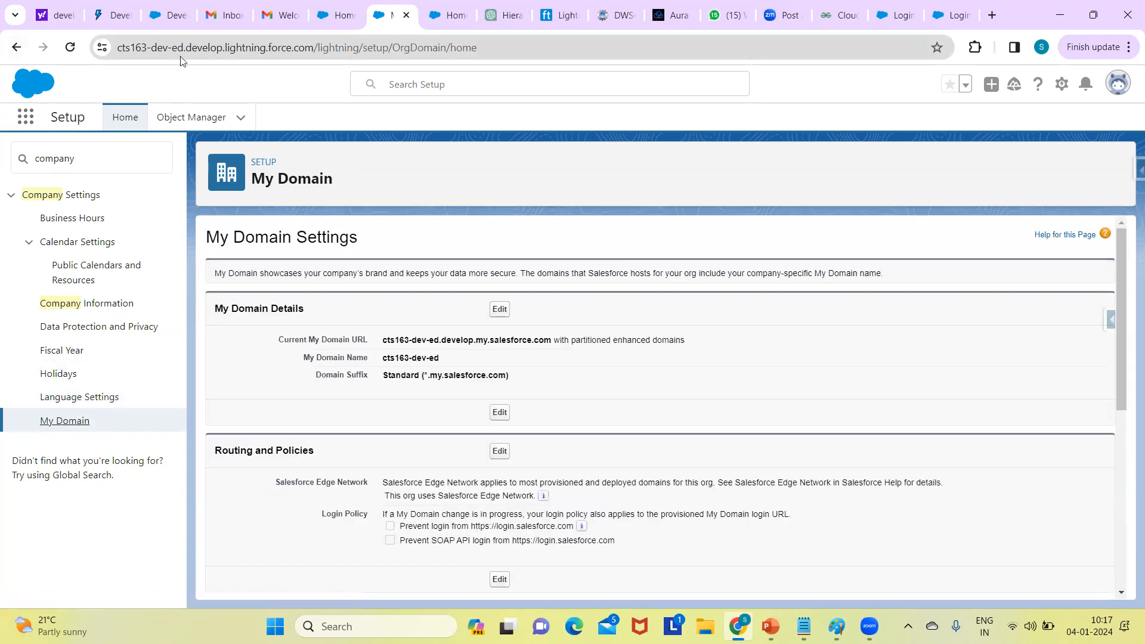
pyautogui.doubleClick(138, 47)
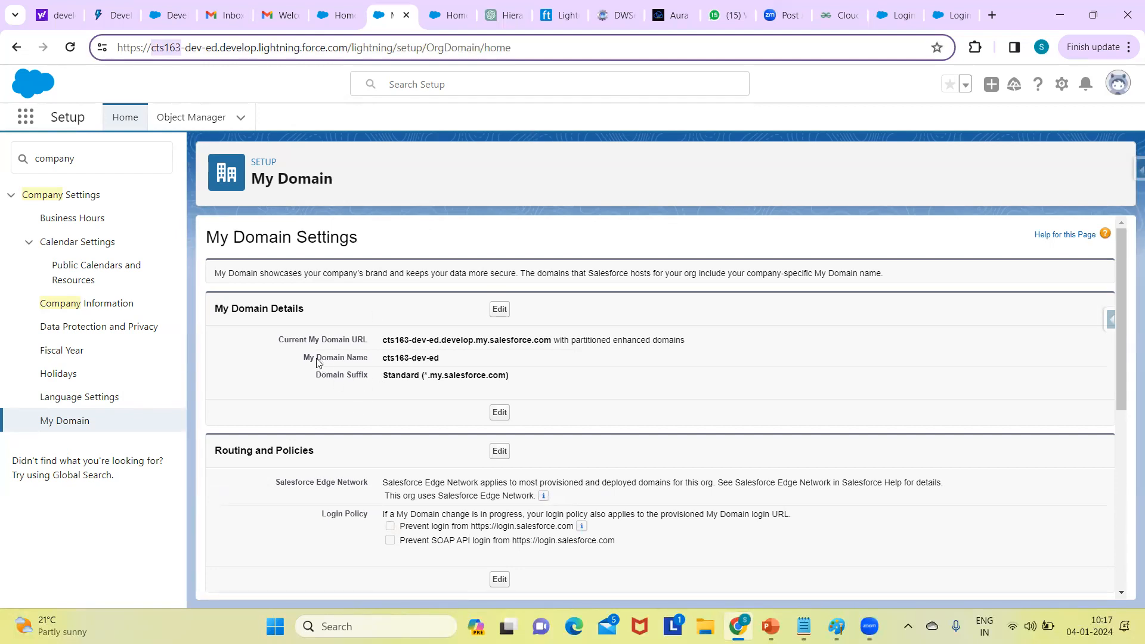
pyautogui.moveTo(385, 358); pyautogui.dragTo(459, 361)
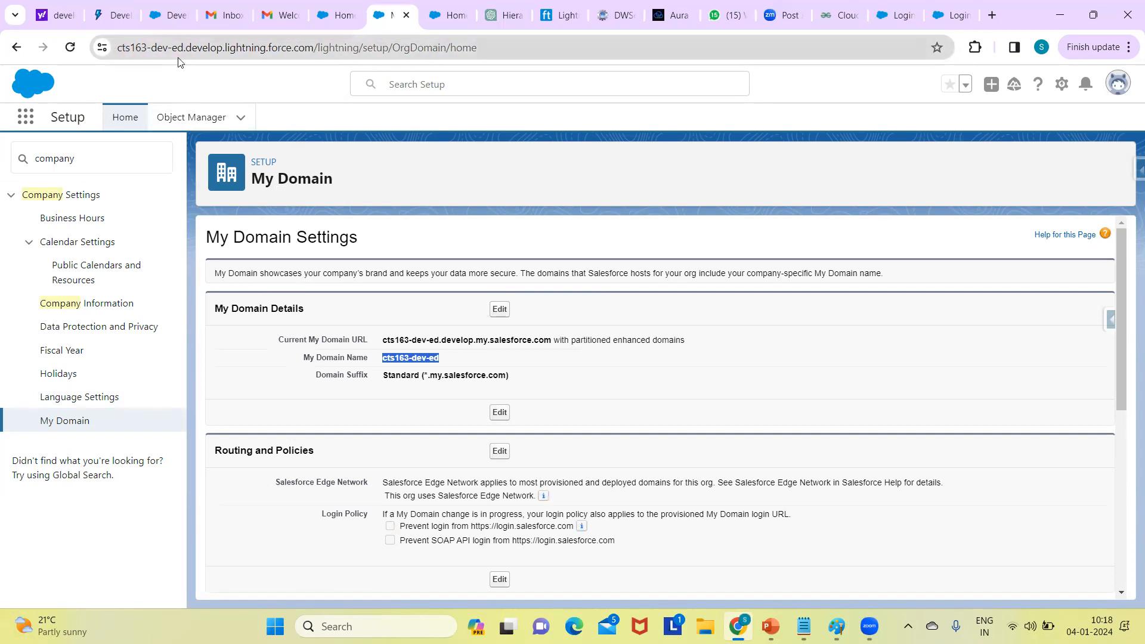
# - Search Setup for 'stora', open Storage Usage, and highlight the 10,00,000 Big Object Storage limit
pyautogui.click(89, 160)
pyautogui.press('BackSpace')
pyautogui.write('stora')
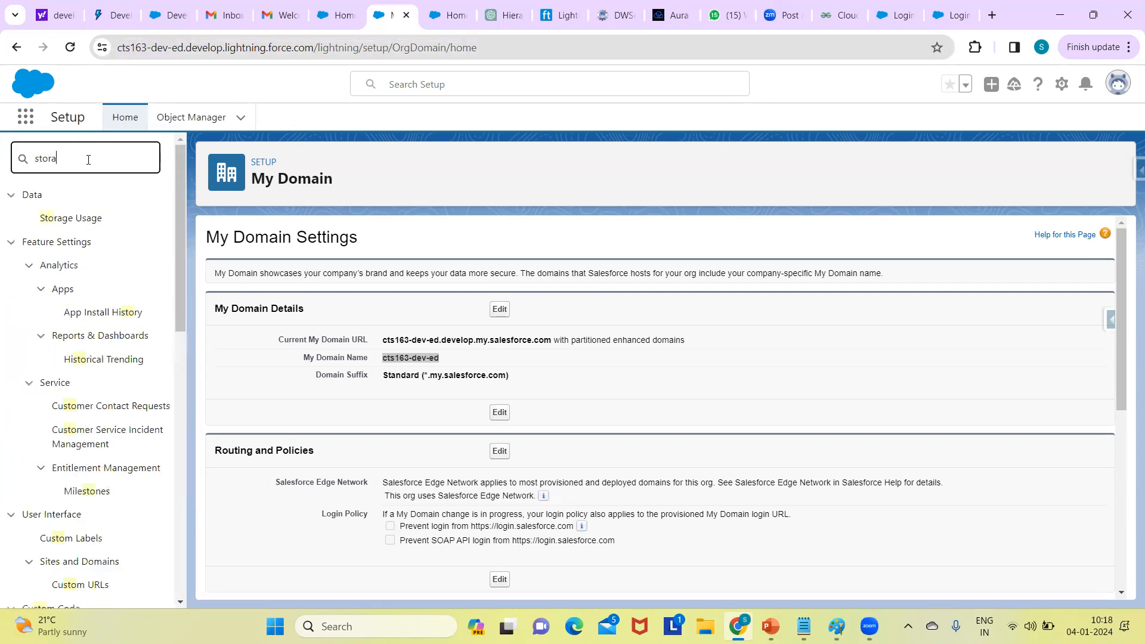
pyautogui.click(84, 219)
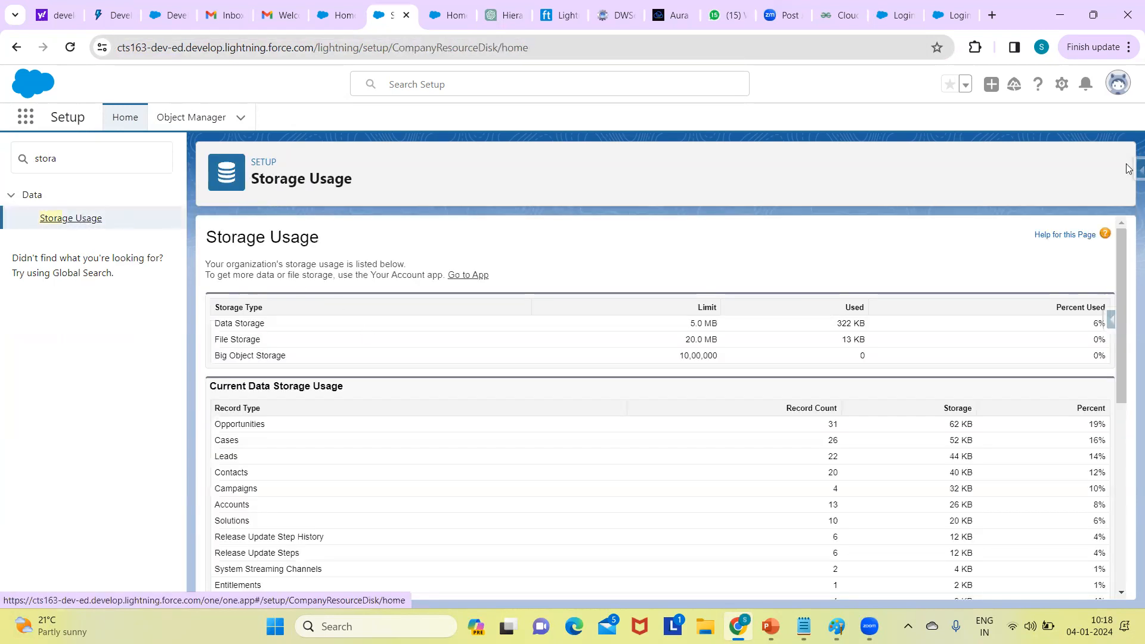
pyautogui.moveTo(1120, 273); pyautogui.dragTo(1084, 258)
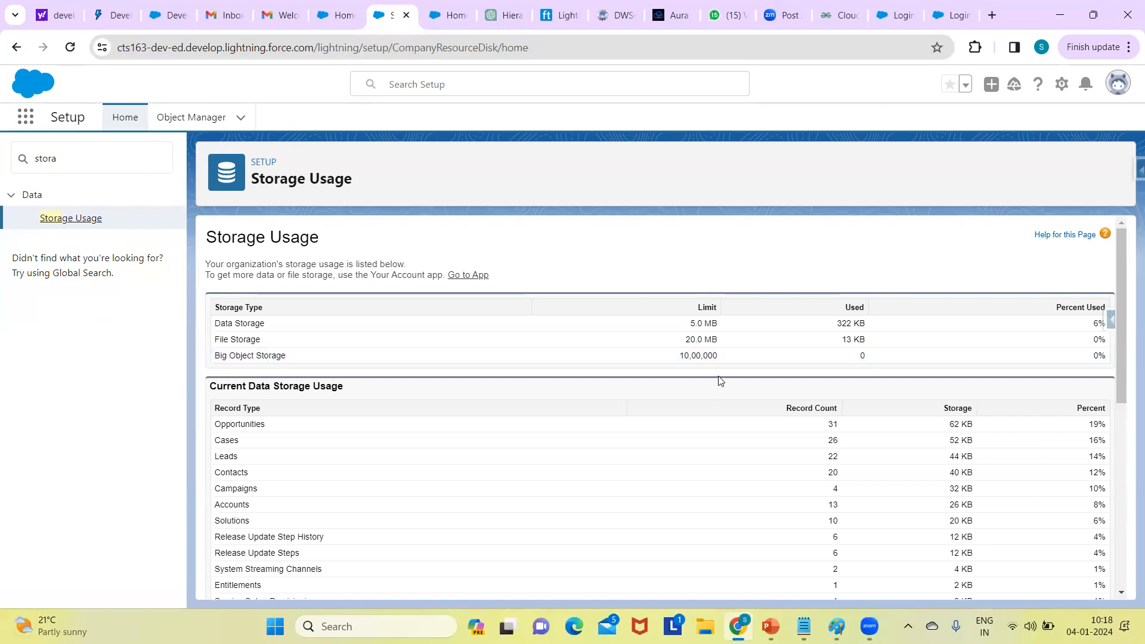
pyautogui.doubleClick(689, 354)
# - Scroll through the data and file storage tables, then return to the top
pyautogui.scroll(-3, 1123, 300)
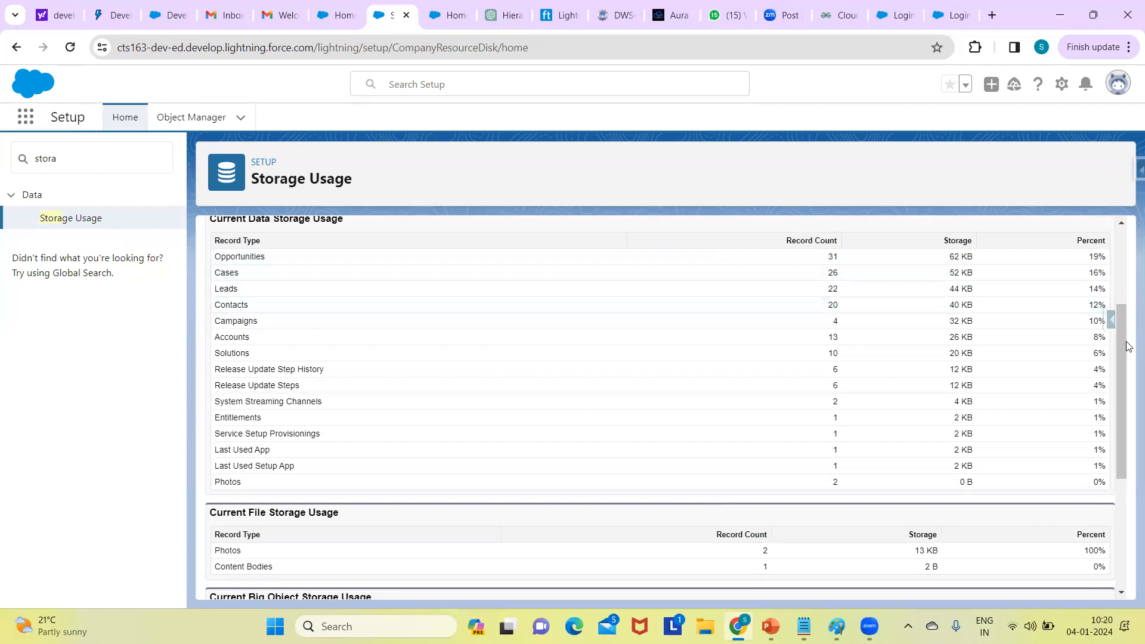
pyautogui.scroll(-4, 1123, 408)
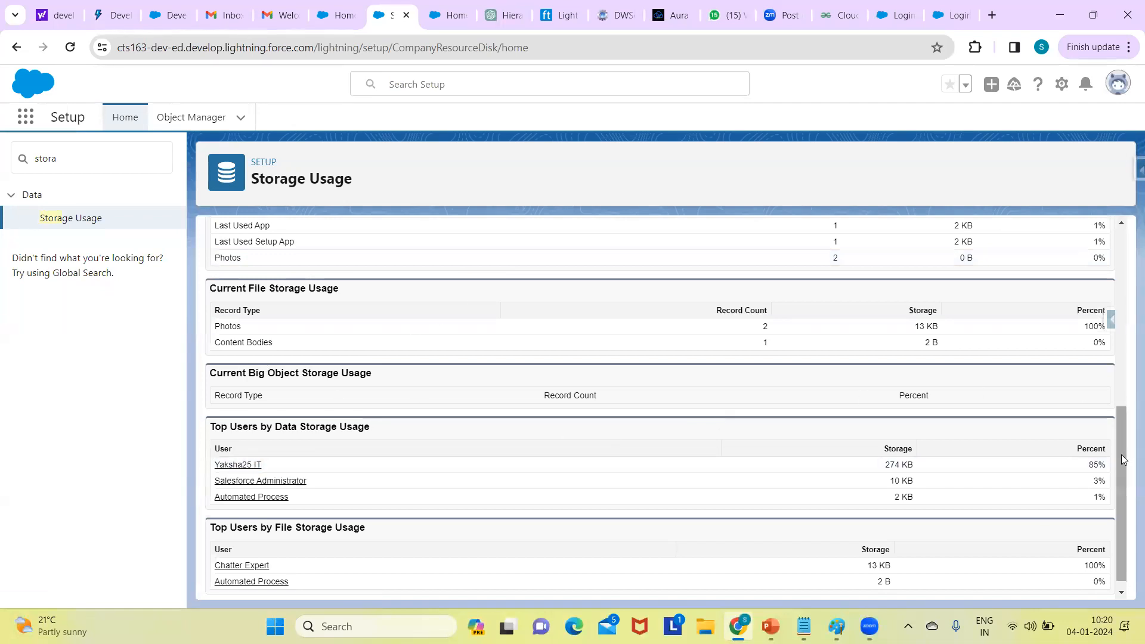
pyautogui.scroll(-1, 1125, 462)
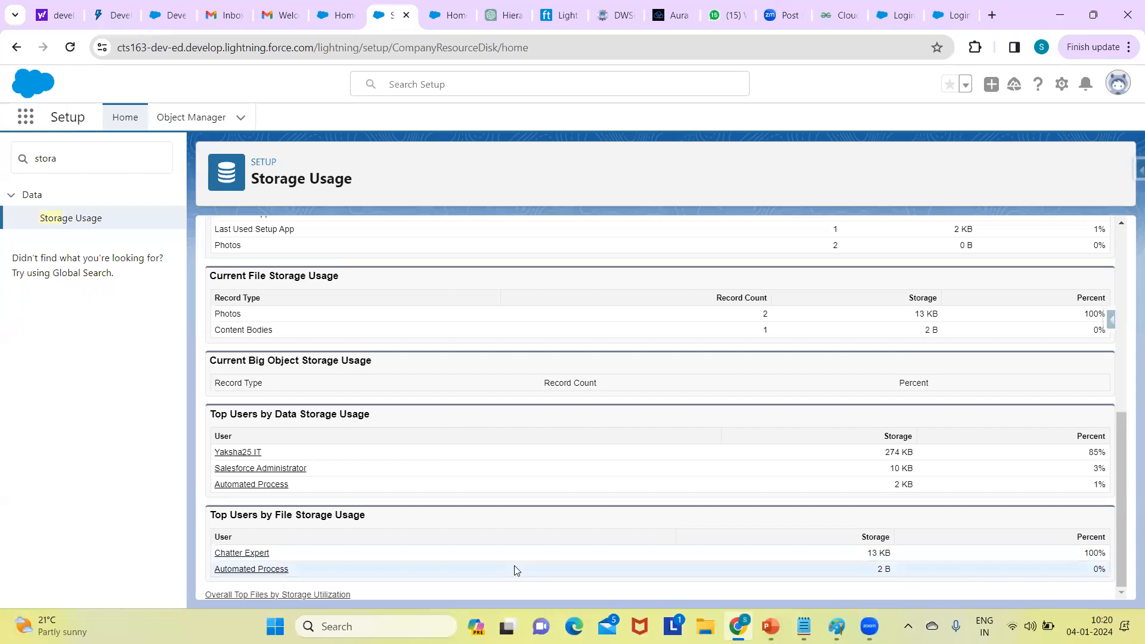
pyautogui.click(1115, 307)
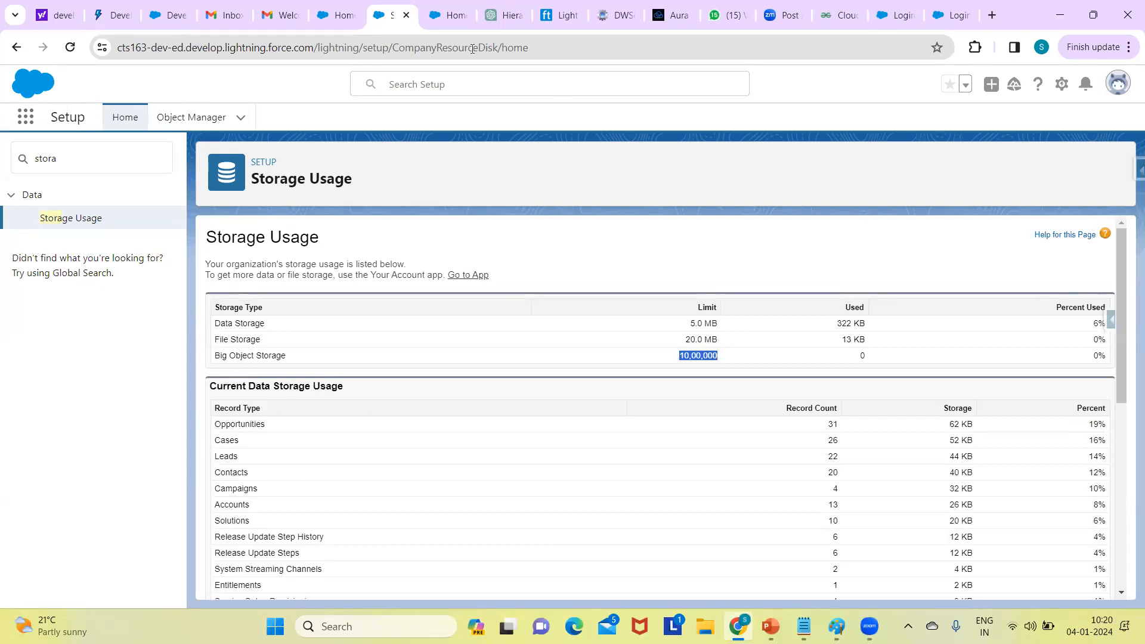
# - Replace the 'stora' Quick Find search with 'app m'
pyautogui.doubleClick(122, 166)
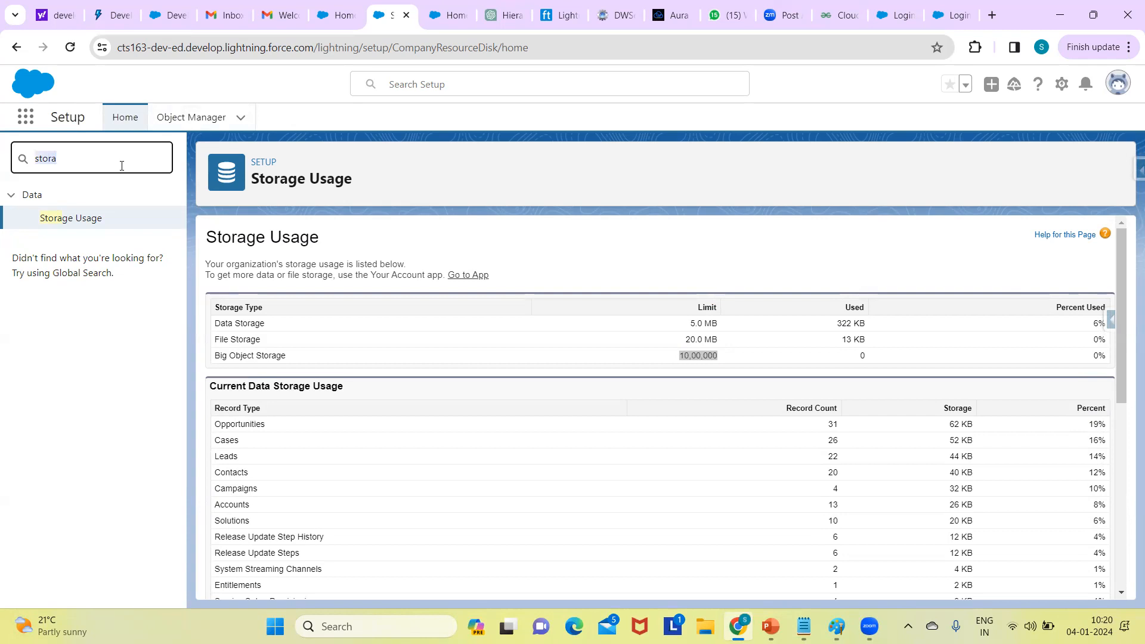
pyautogui.press('BackSpace')
pyautogui.write('a')
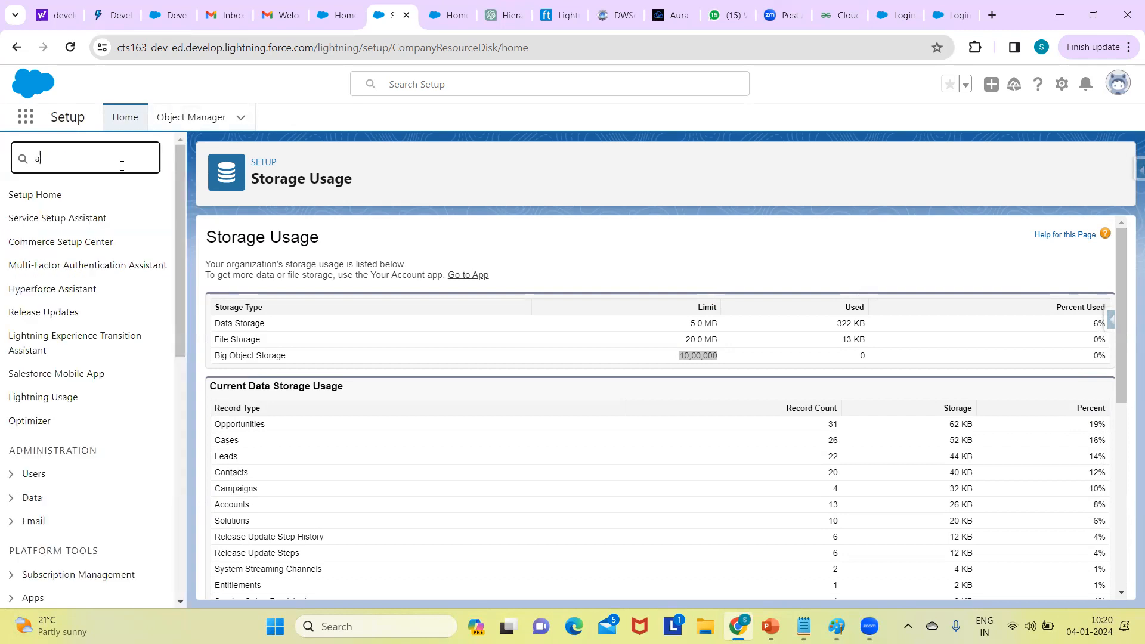
pyautogui.write('pp')
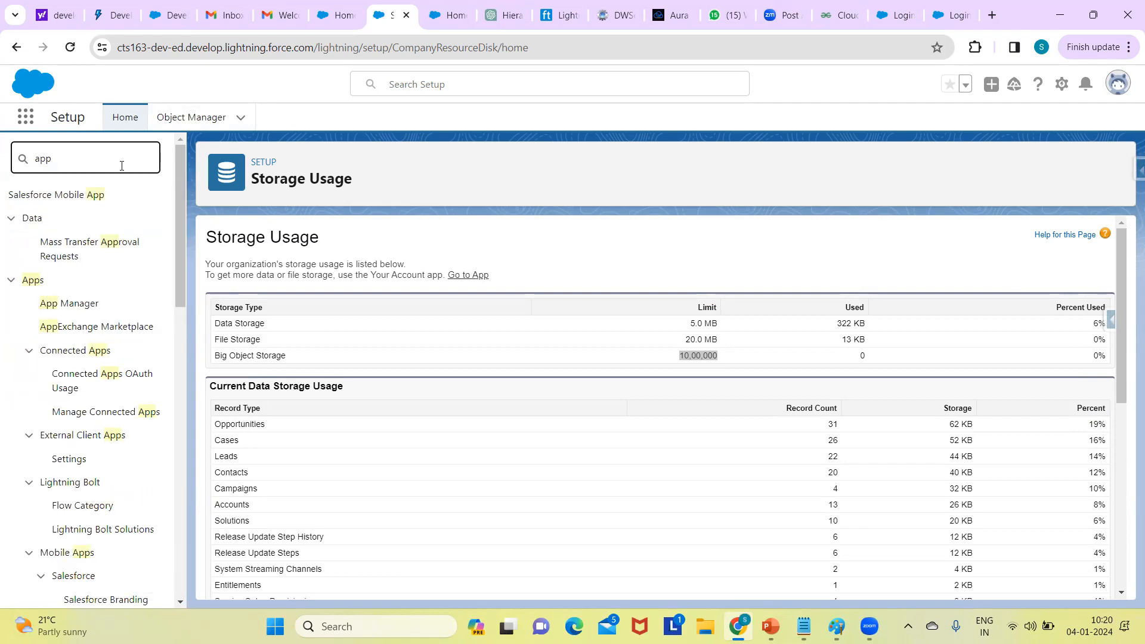
pyautogui.write(' m')
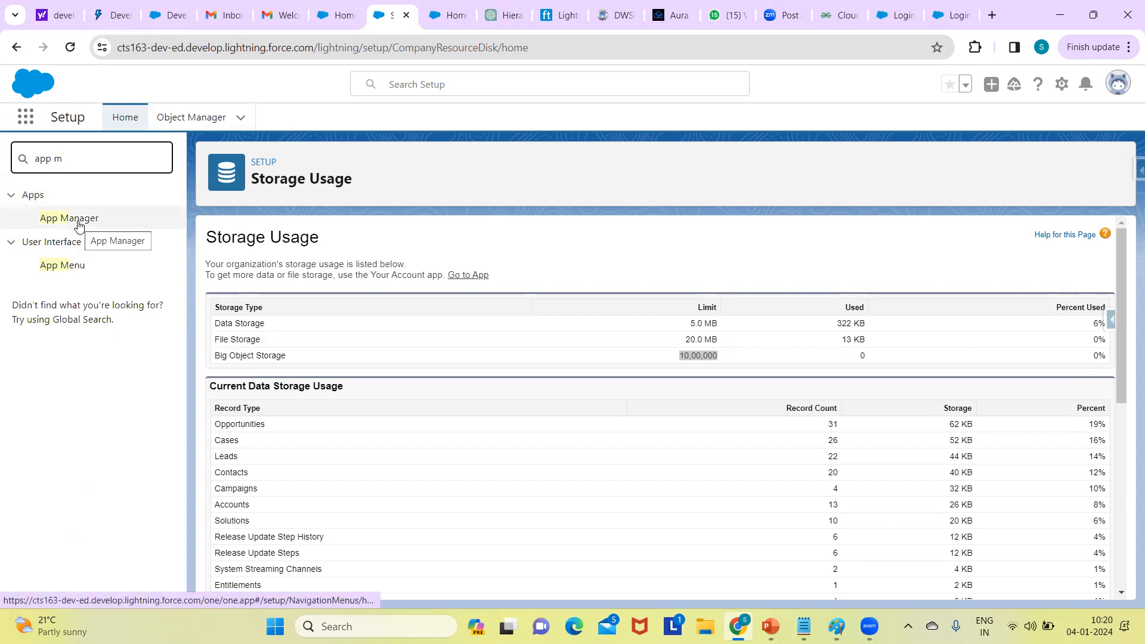
# - Open App Manager from the Apps results in Quick Find
pyautogui.click(97, 227)
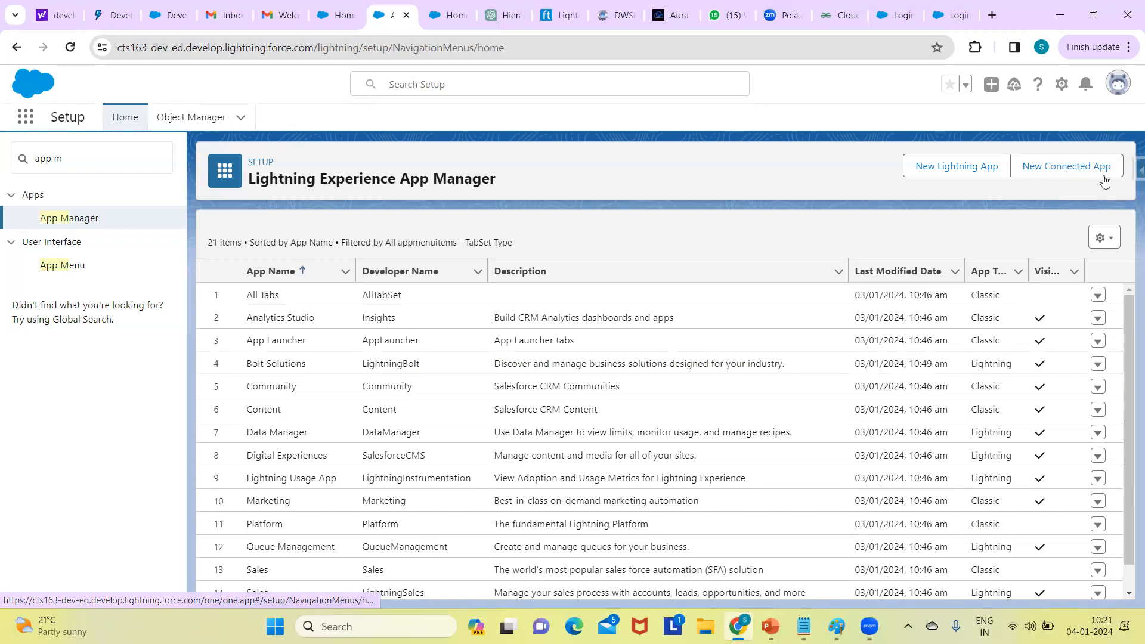
# - Start a New Lightning App named 'Recruiting', letting Developer Name auto-fill to Recruiting
pyautogui.click(938, 164)
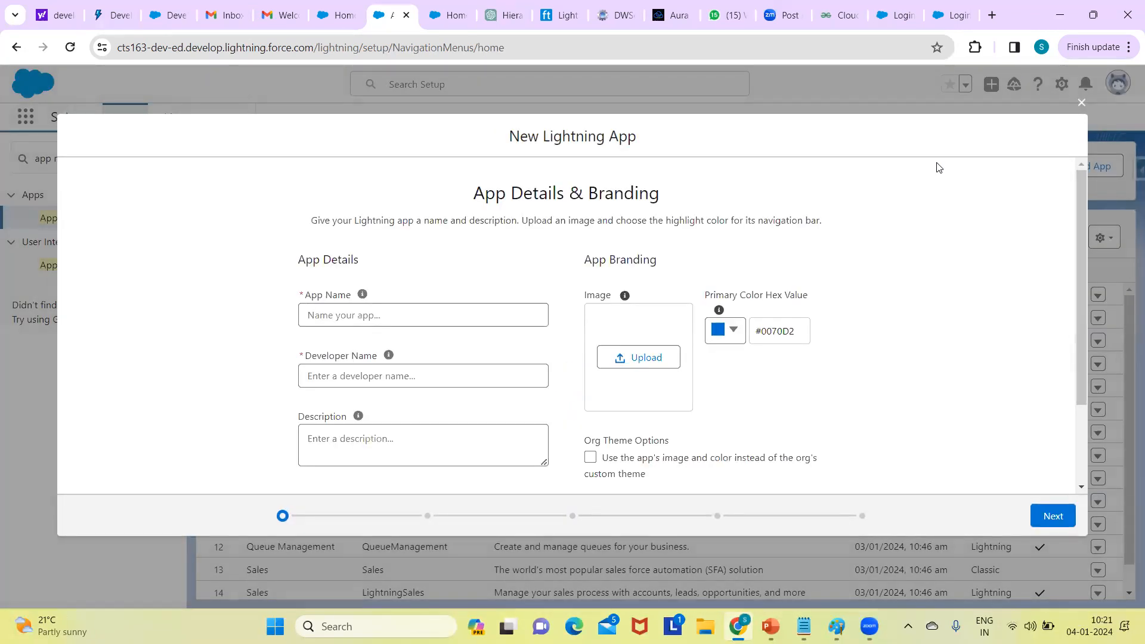
pyautogui.click(468, 313)
pyautogui.write('Recru')
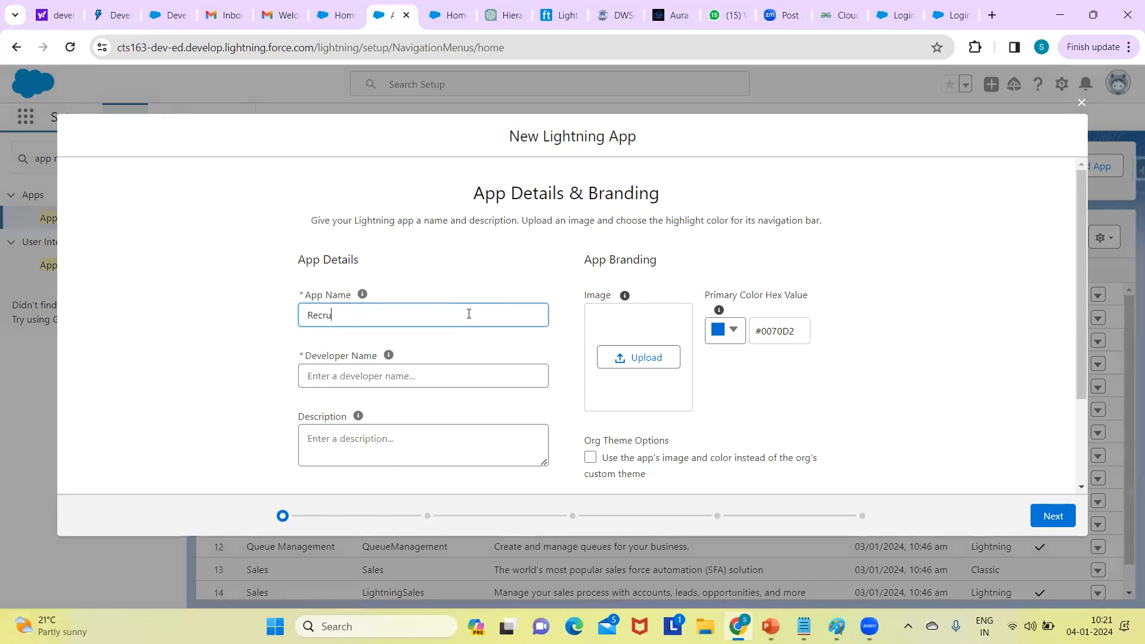
pyautogui.write('iting')
pyautogui.click(457, 367)
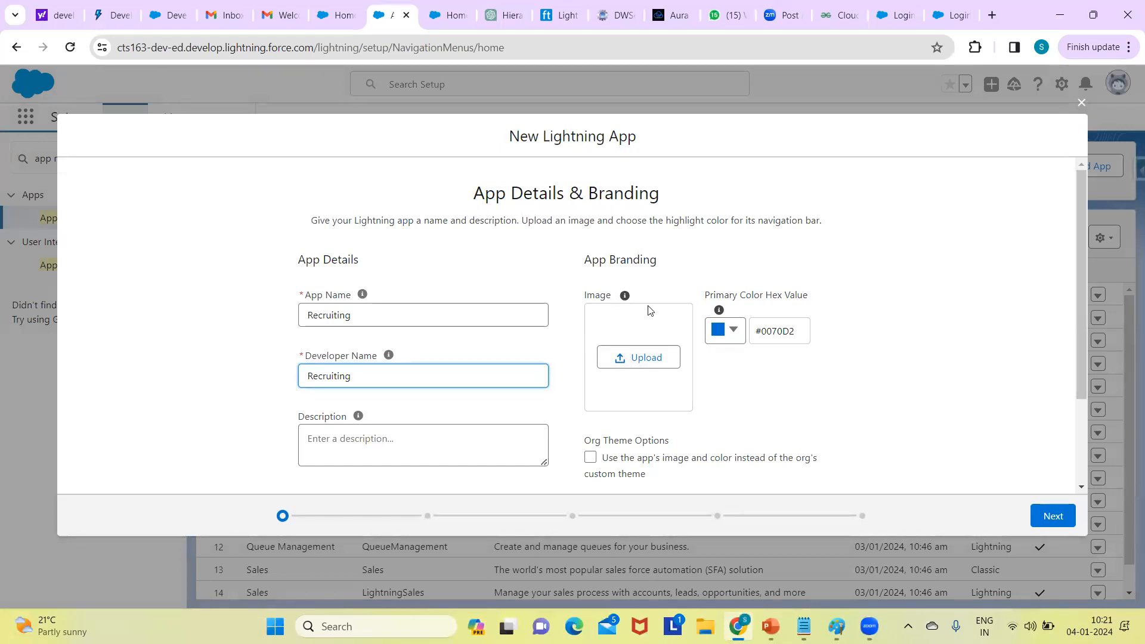
pyautogui.click(640, 362)
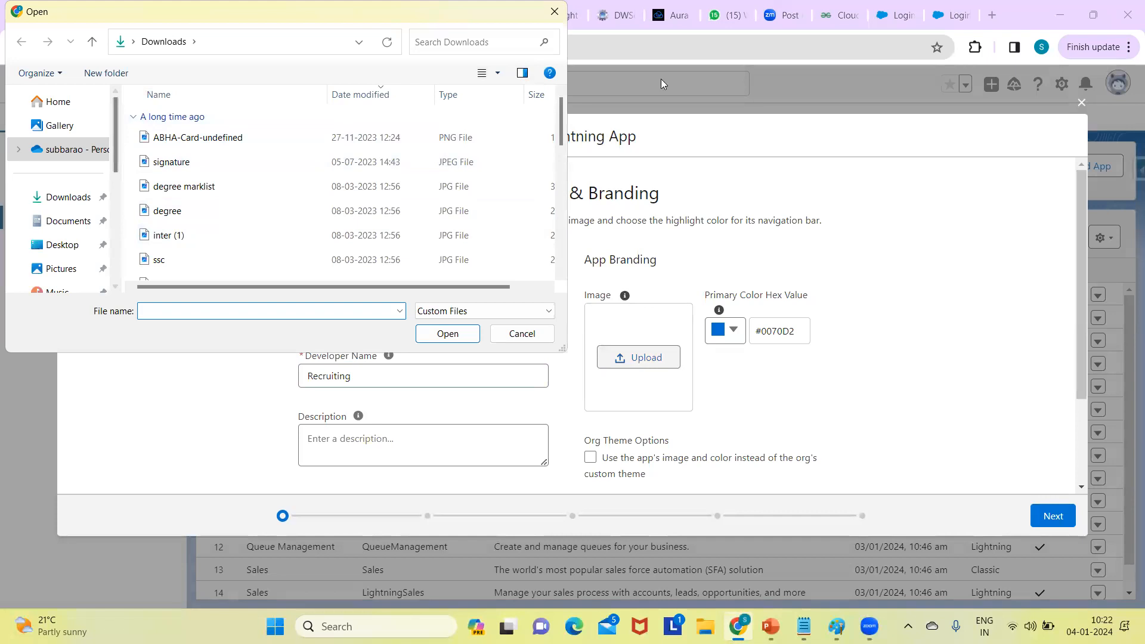
pyautogui.click(643, 64)
pyautogui.click(519, 334)
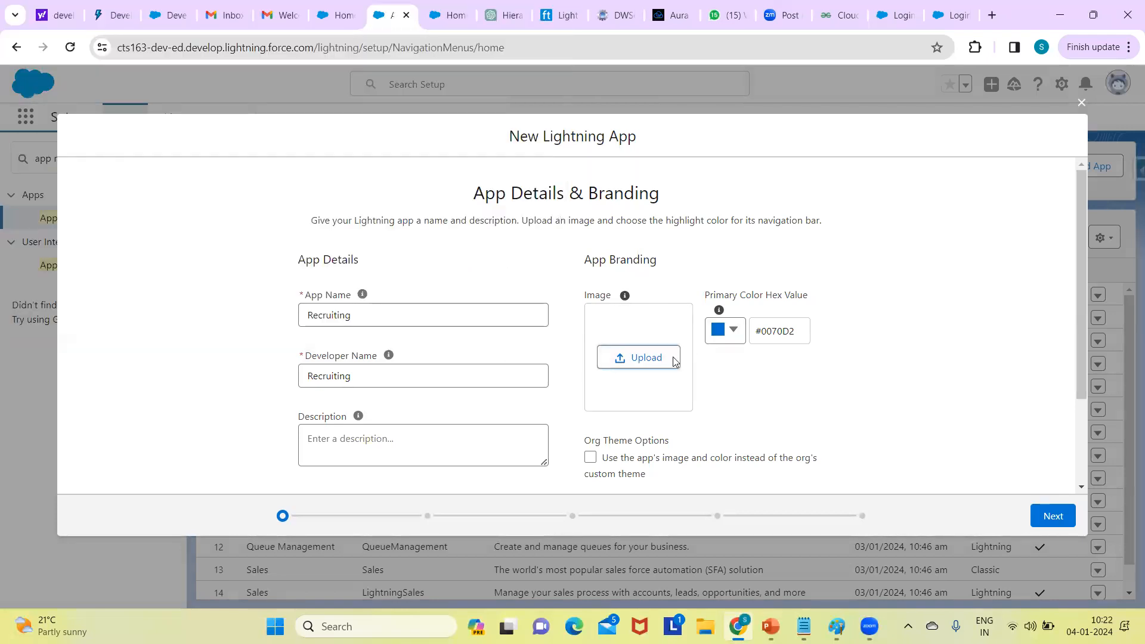
pyautogui.click(733, 331)
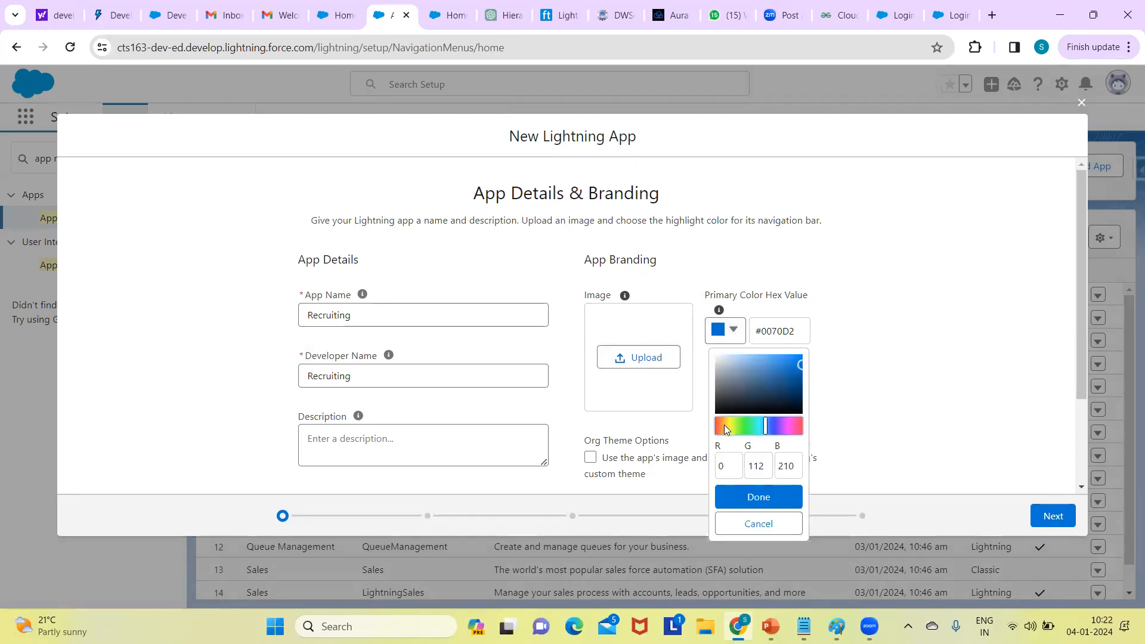
# - Set the app's primary color to pink #E118AE and view the App Launcher preview
pyautogui.click(790, 426)
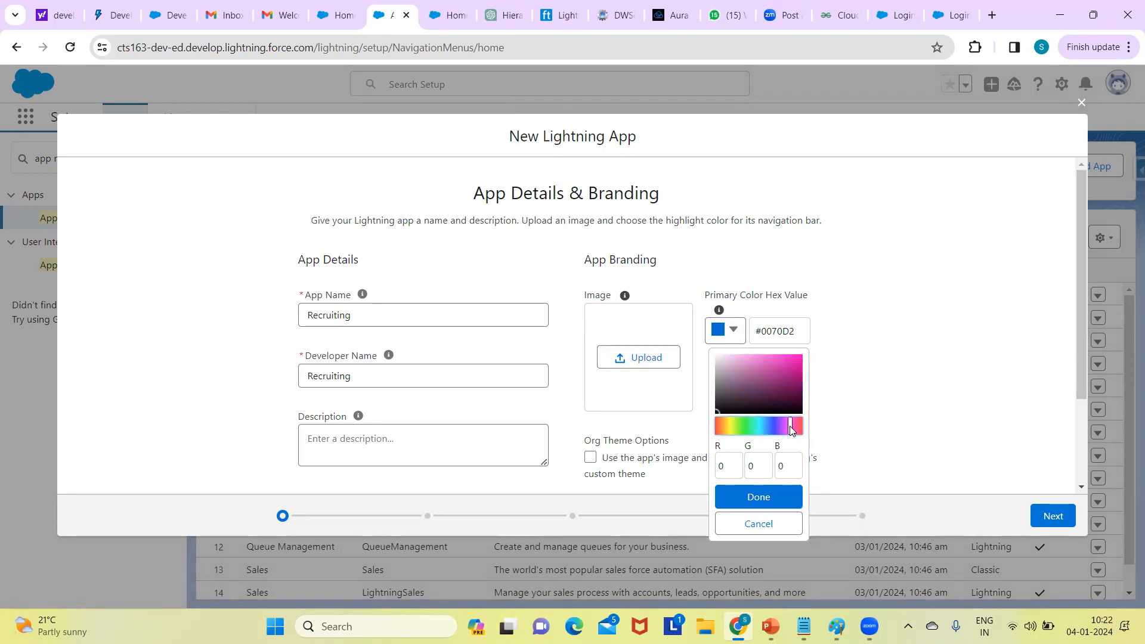
pyautogui.click(792, 363)
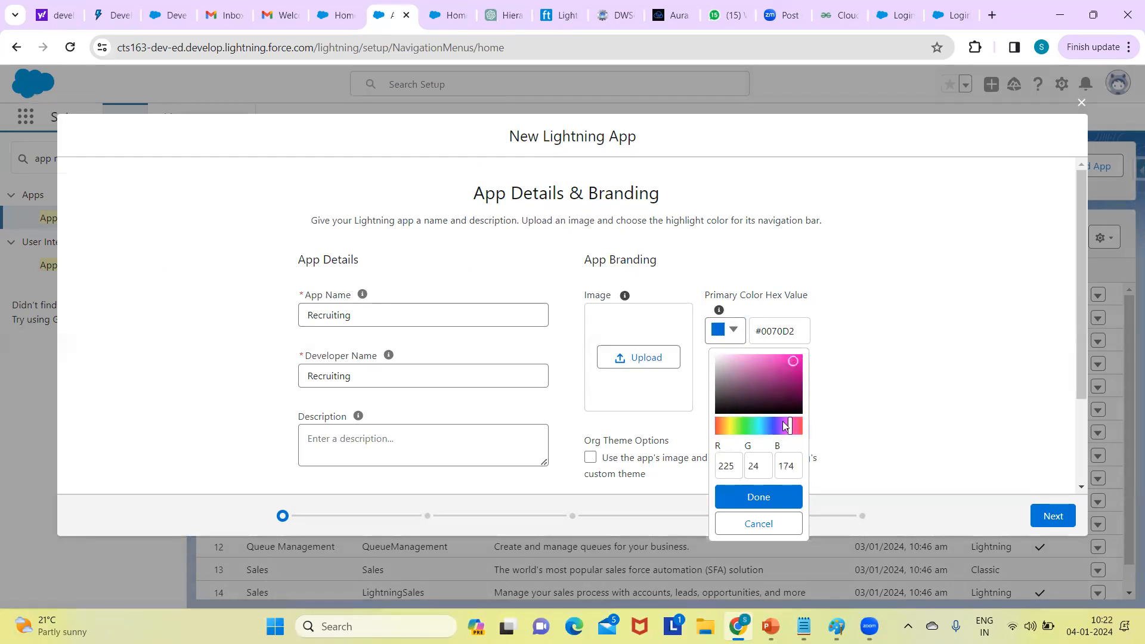
pyautogui.click(760, 497)
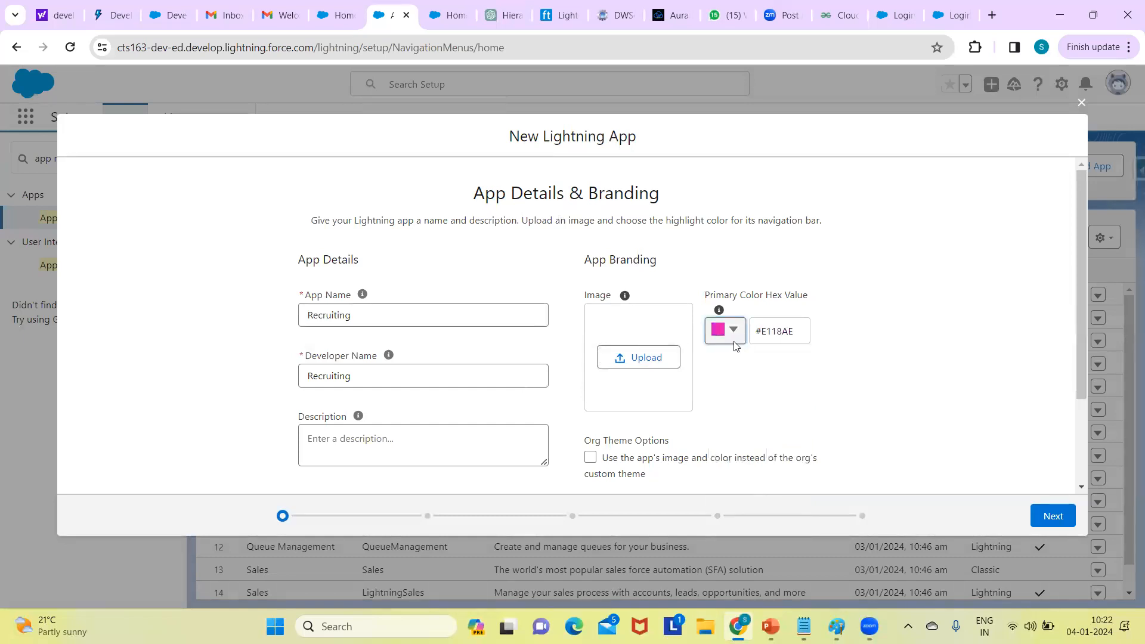
pyautogui.moveTo(1084, 269); pyautogui.dragTo(1092, 333)
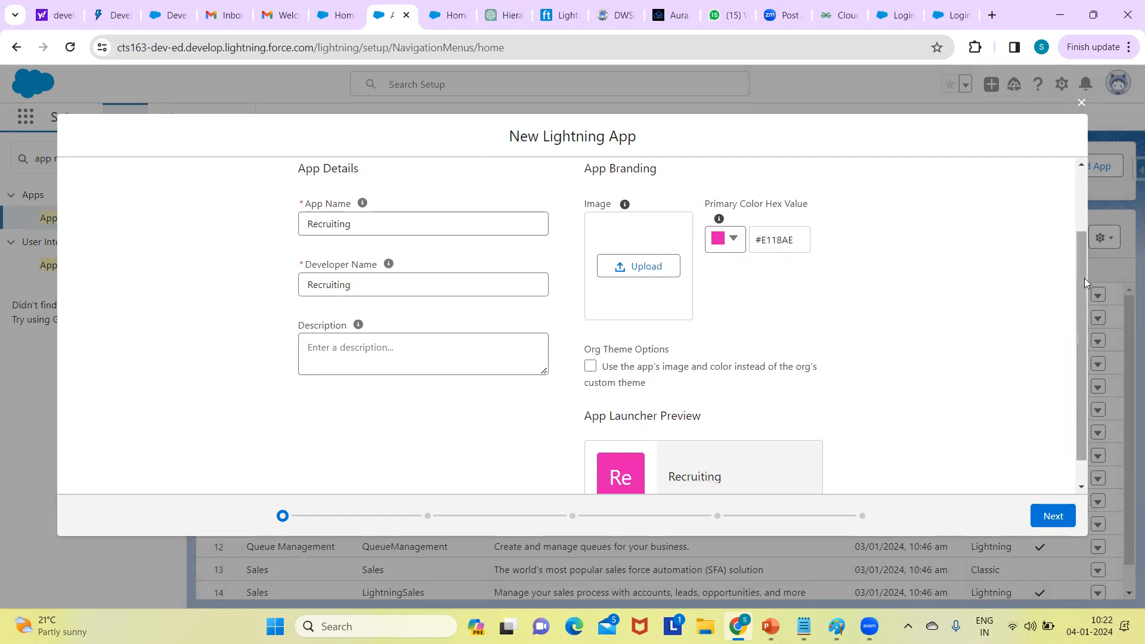
pyautogui.scroll(-1, 565, 492)
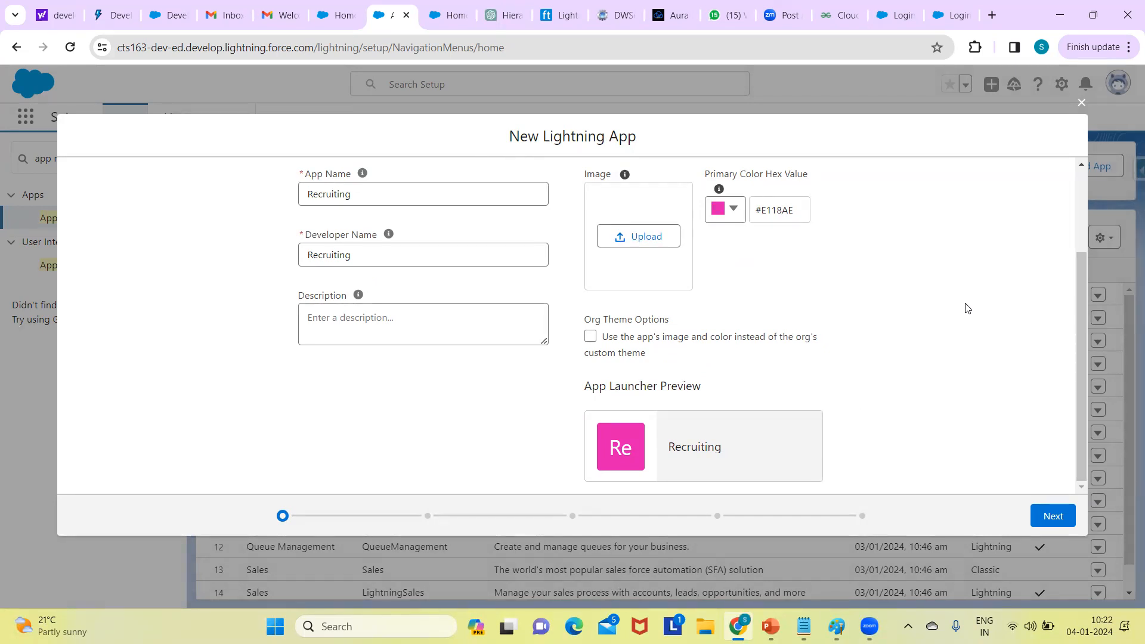
# - Advance to the App Options step and check the Setup Experience help text
pyautogui.click(1053, 517)
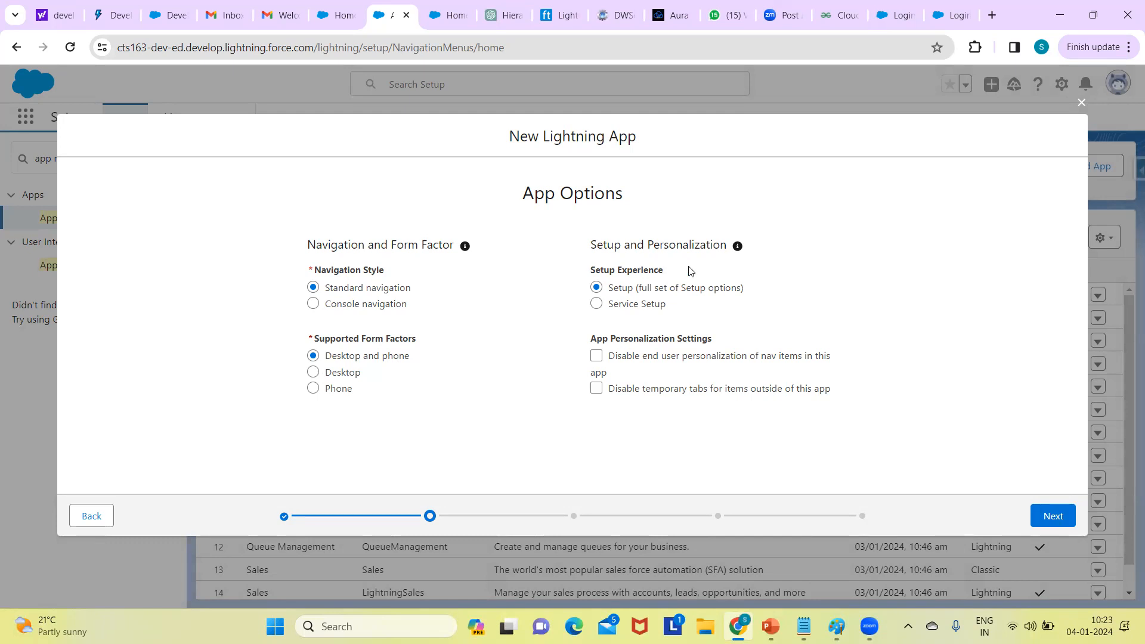
pyautogui.moveTo(682, 278)
pyautogui.moveTo(597, 305)
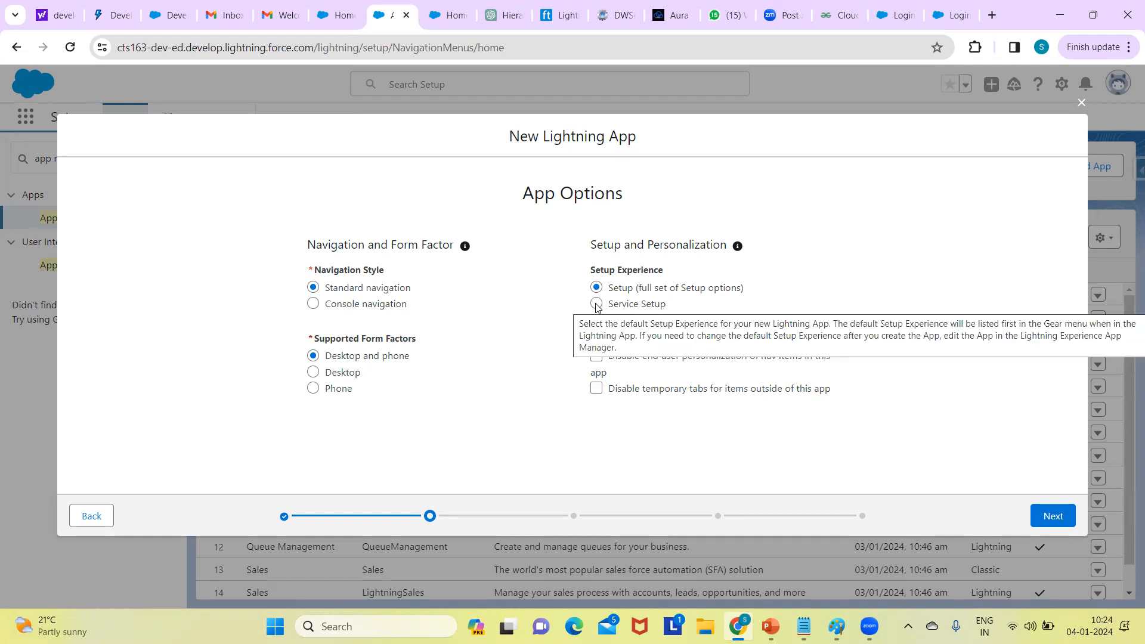
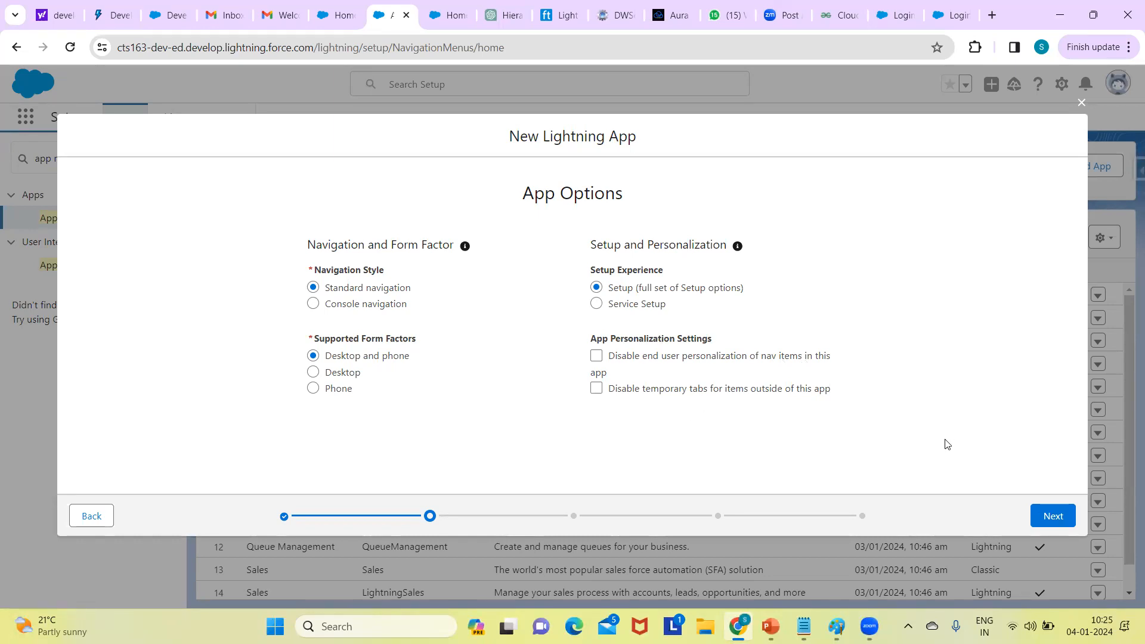
# - Add a Rich Text utility item to the Recruiting app's utility bar
pyautogui.click(1053, 514)
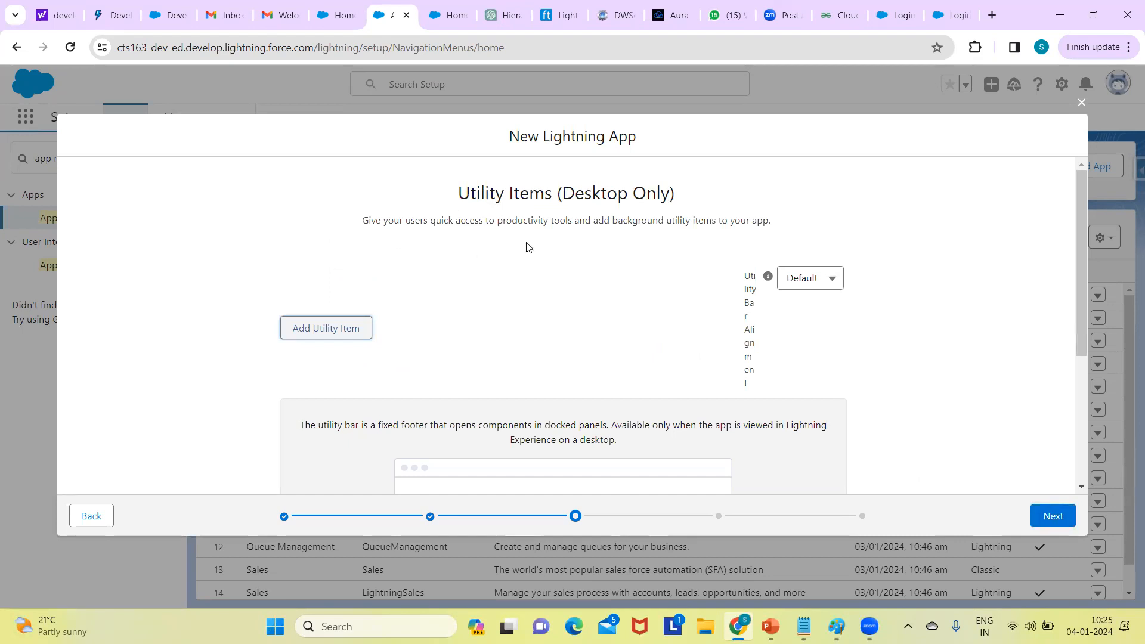
pyautogui.click(344, 329)
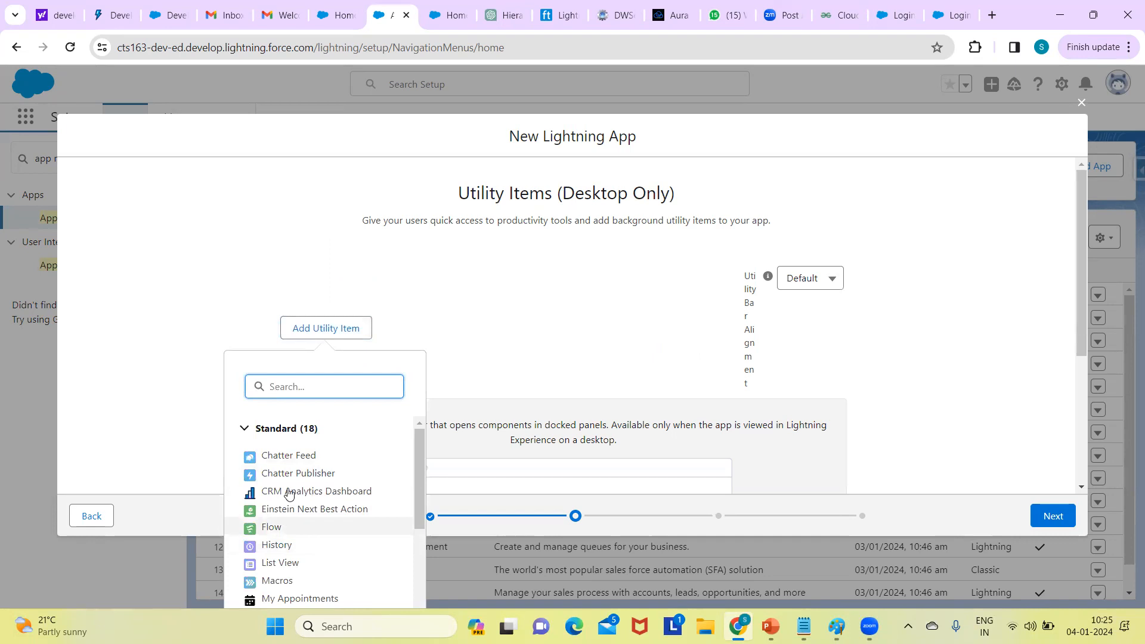
pyautogui.moveTo(415, 466)
pyautogui.mouseDown()
pyautogui.moveTo(418, 588)
pyautogui.moveTo(397, 427)
pyautogui.moveTo(399, 460)
pyautogui.mouseUp()
pyautogui.scroll(-1, 399, 465)
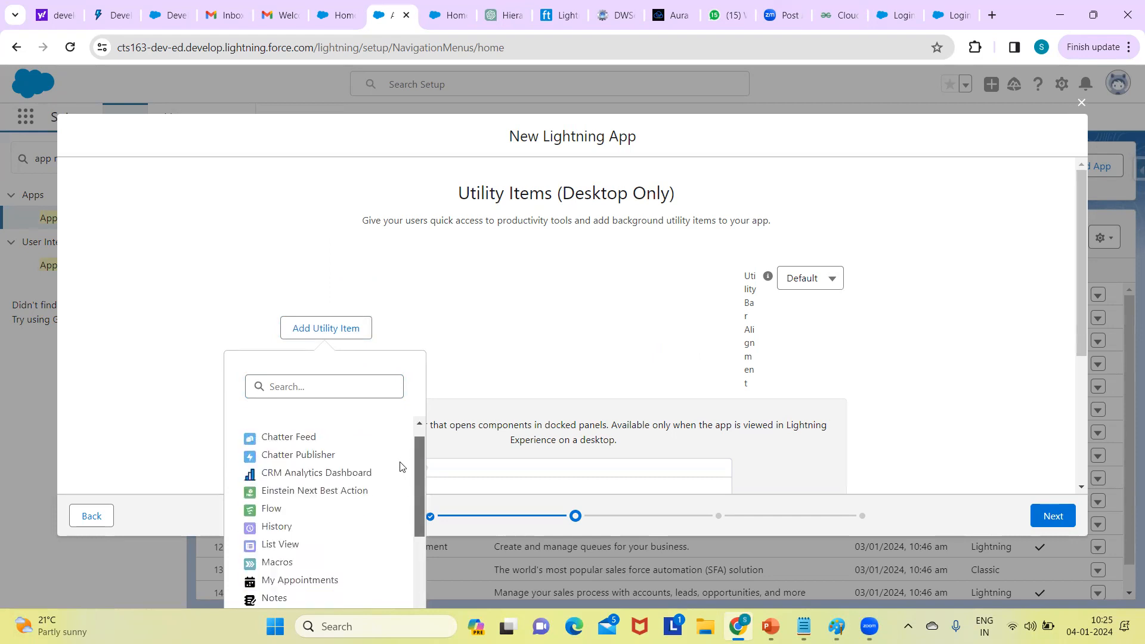
pyautogui.scroll(-1, 394, 474)
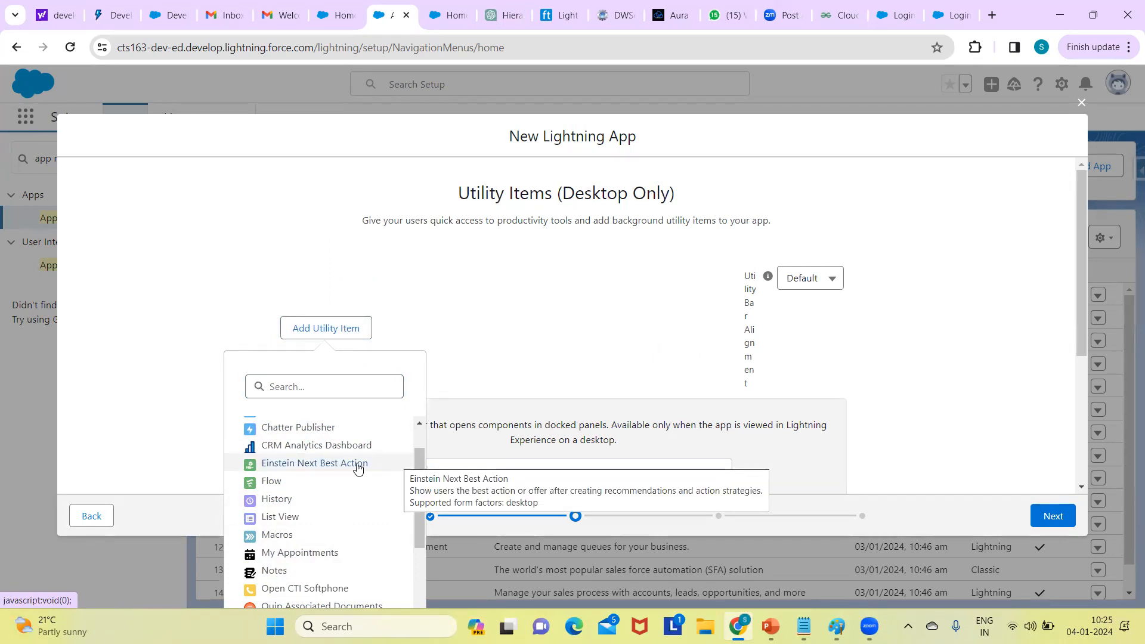
pyautogui.moveTo(415, 513); pyautogui.dragTo(414, 574)
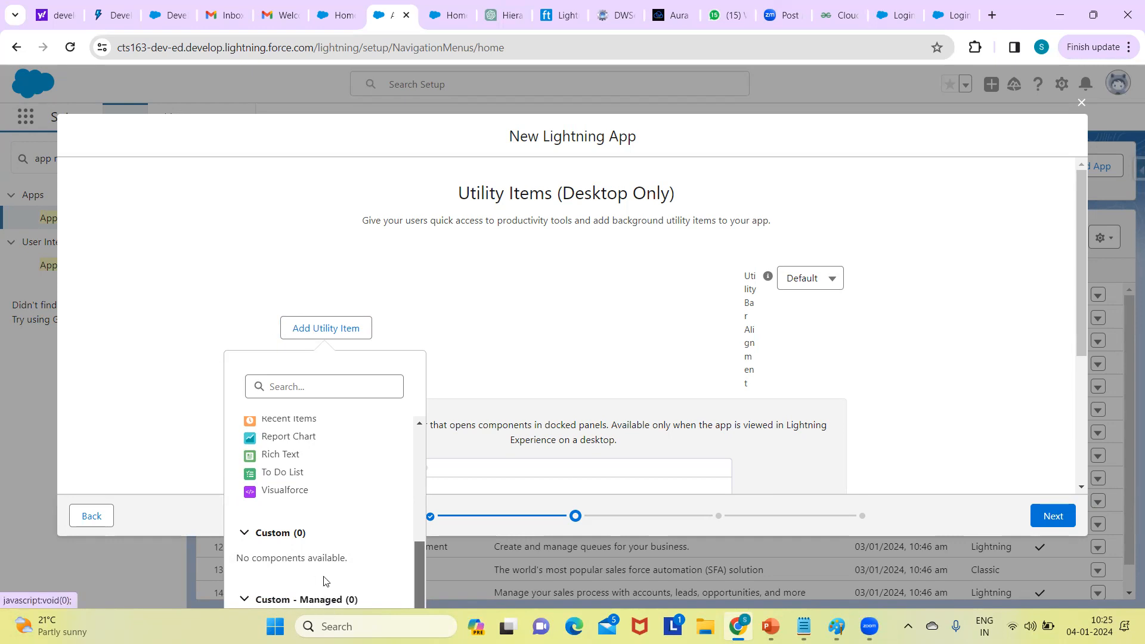
pyautogui.click(618, 320)
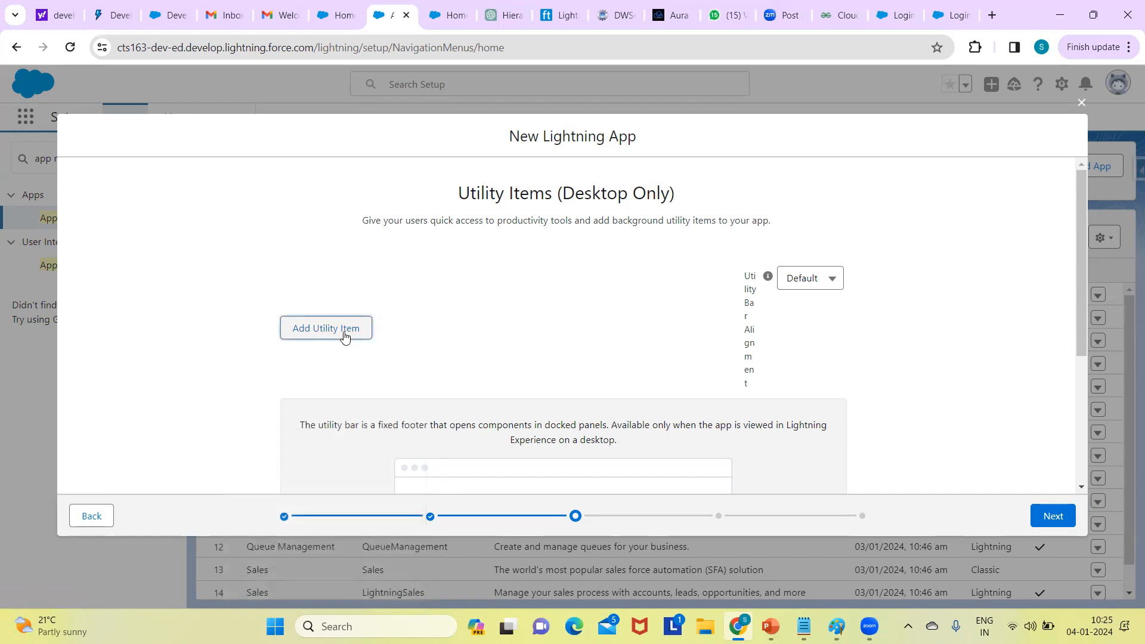
pyautogui.click(344, 337)
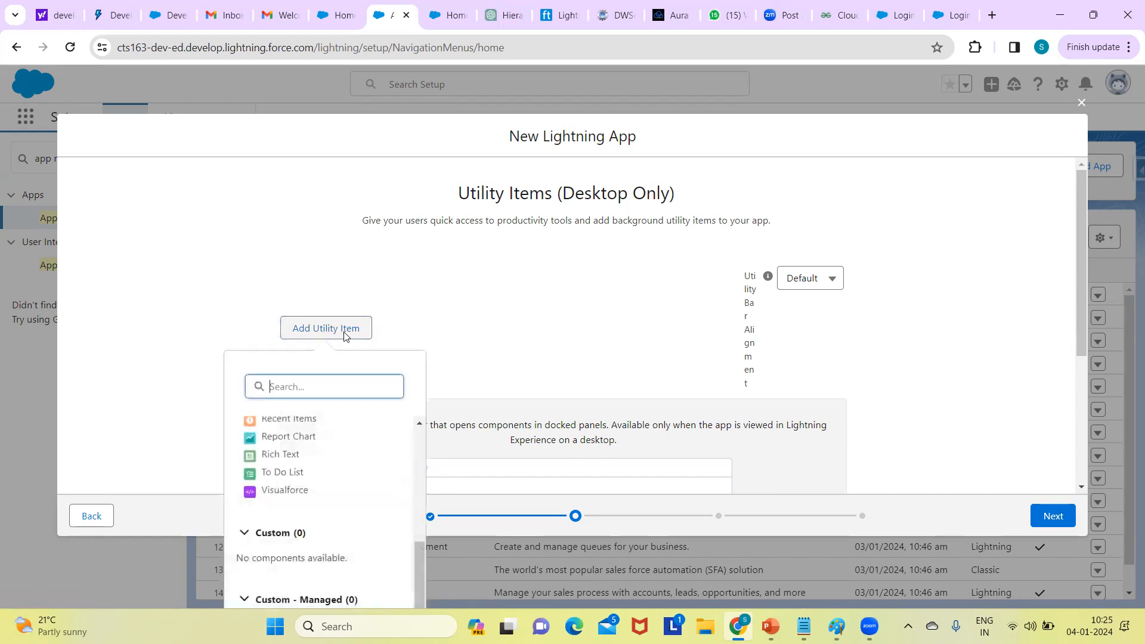
pyautogui.click(288, 457)
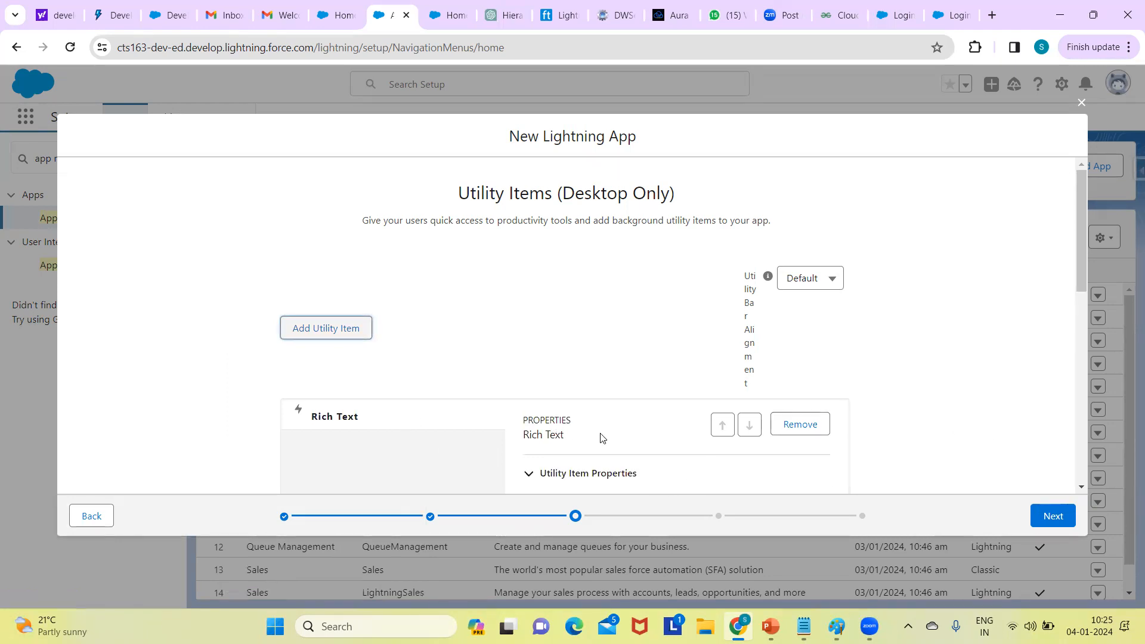
pyautogui.click(1052, 517)
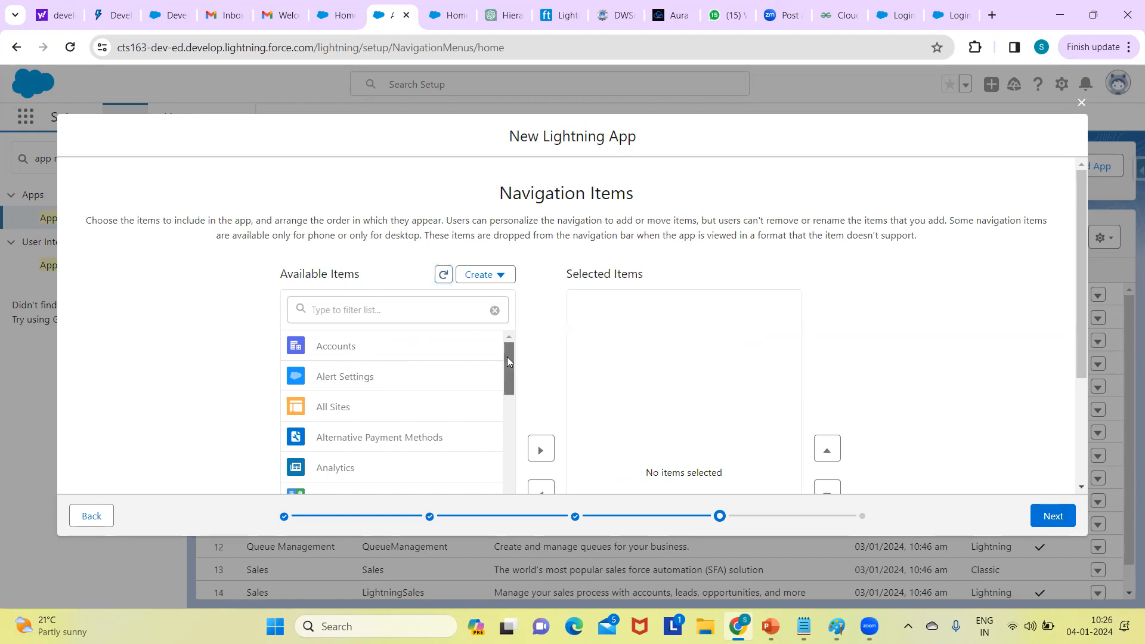
# - Filter the available navigation items for 'home' and add Home to the app
pyautogui.click(500, 467)
pyautogui.moveTo(500, 476); pyautogui.dragTo(501, 438)
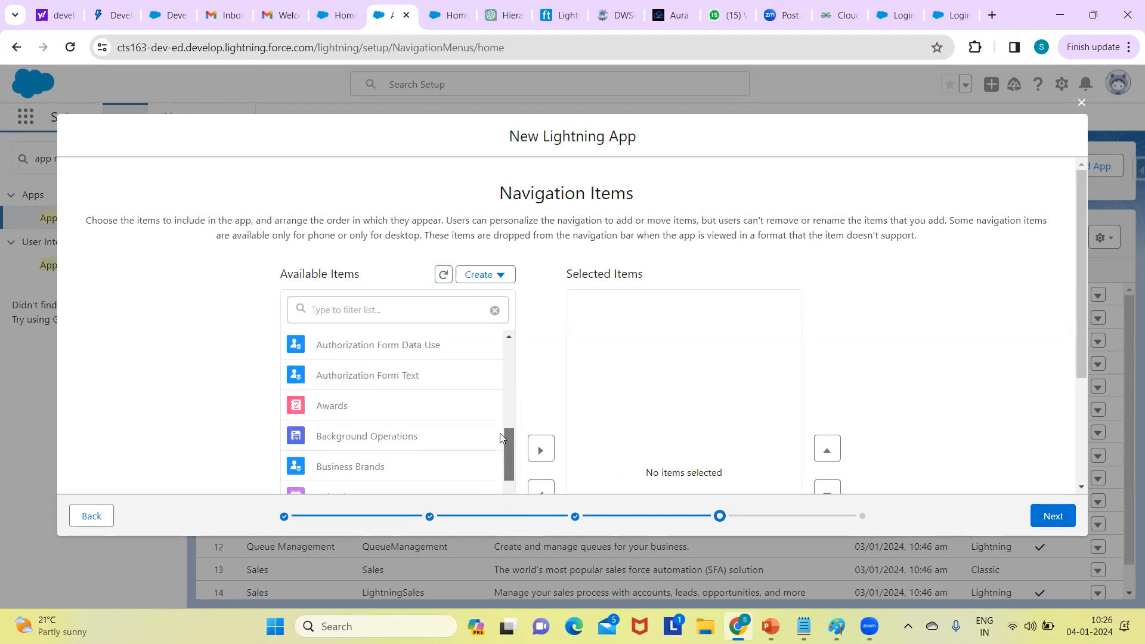
pyautogui.scroll(4, 492, 411)
pyautogui.scroll(2, 486, 376)
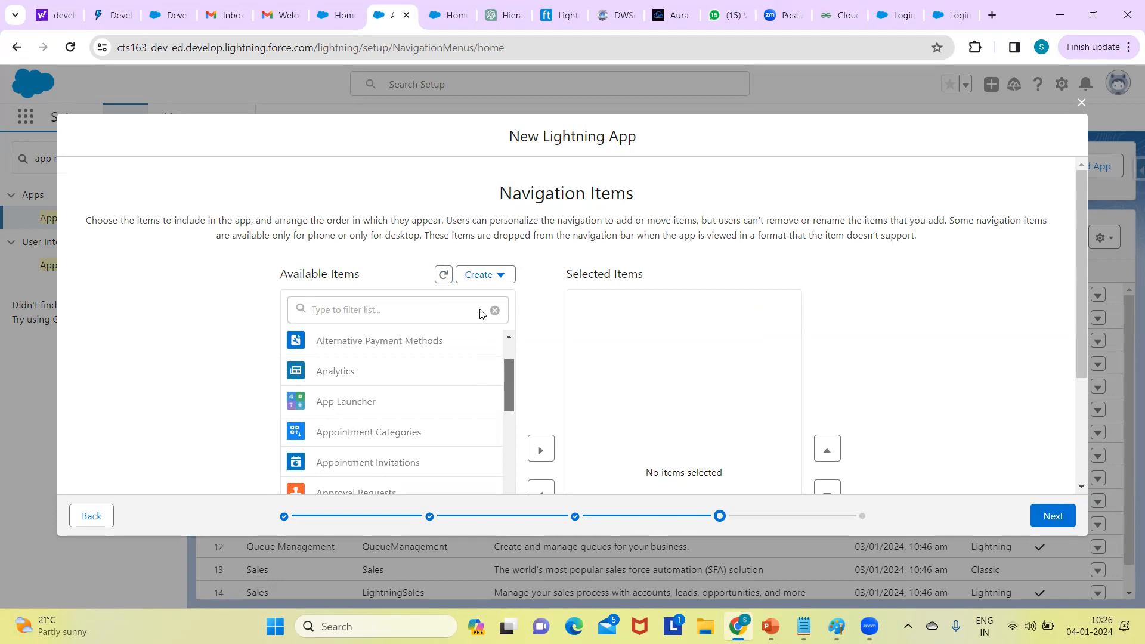
pyautogui.click(442, 309)
pyautogui.write('ho')
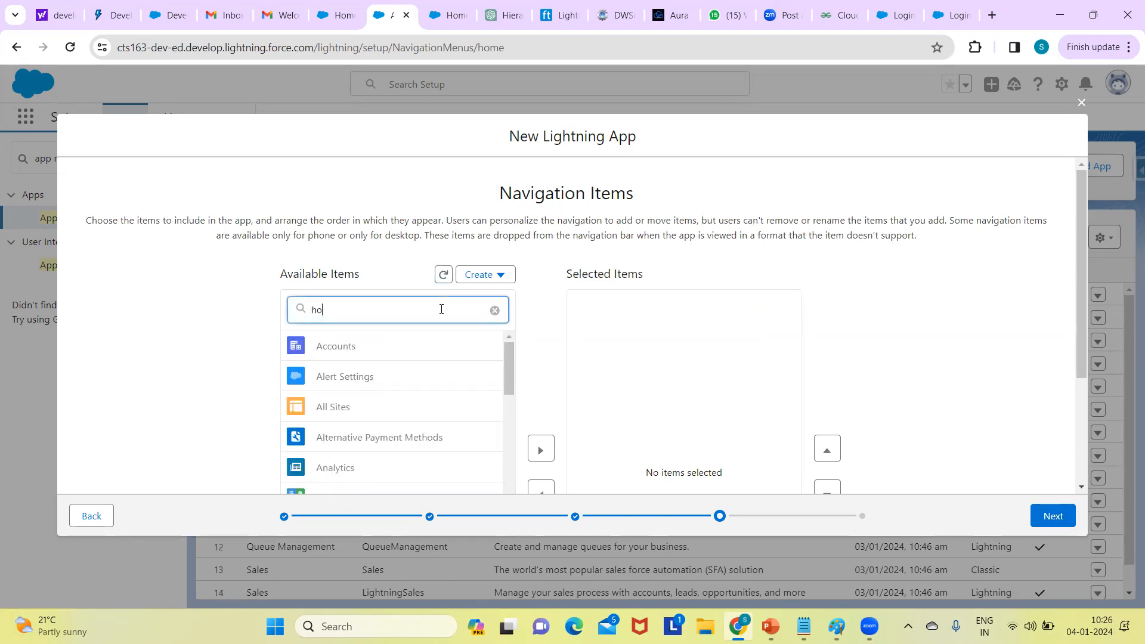
pyautogui.write('me')
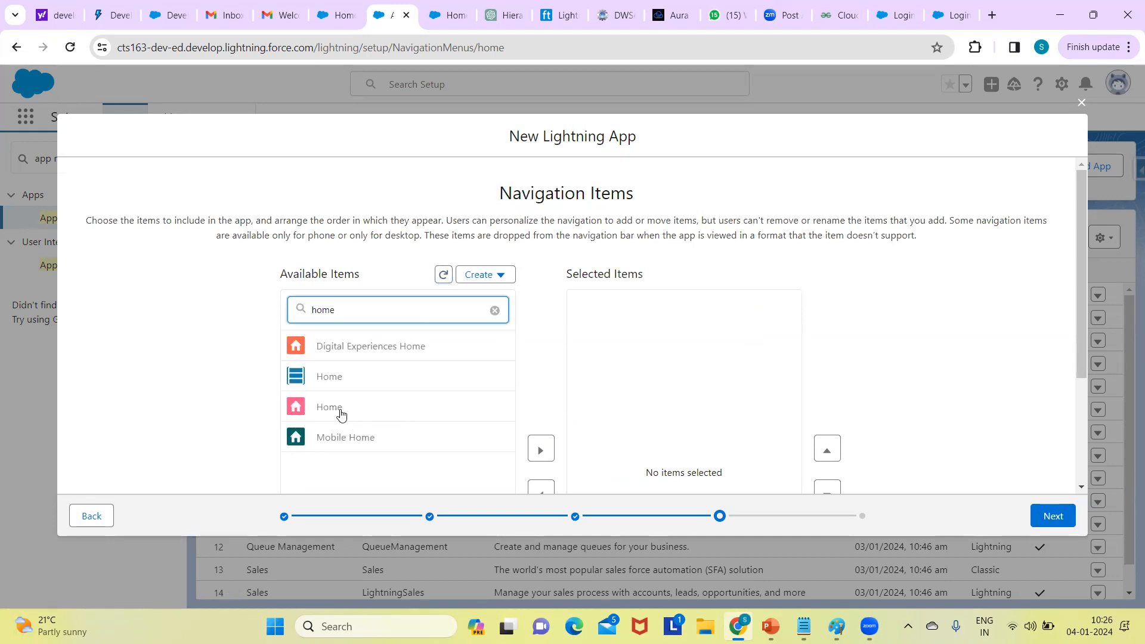
pyautogui.scroll(-2, 338, 413)
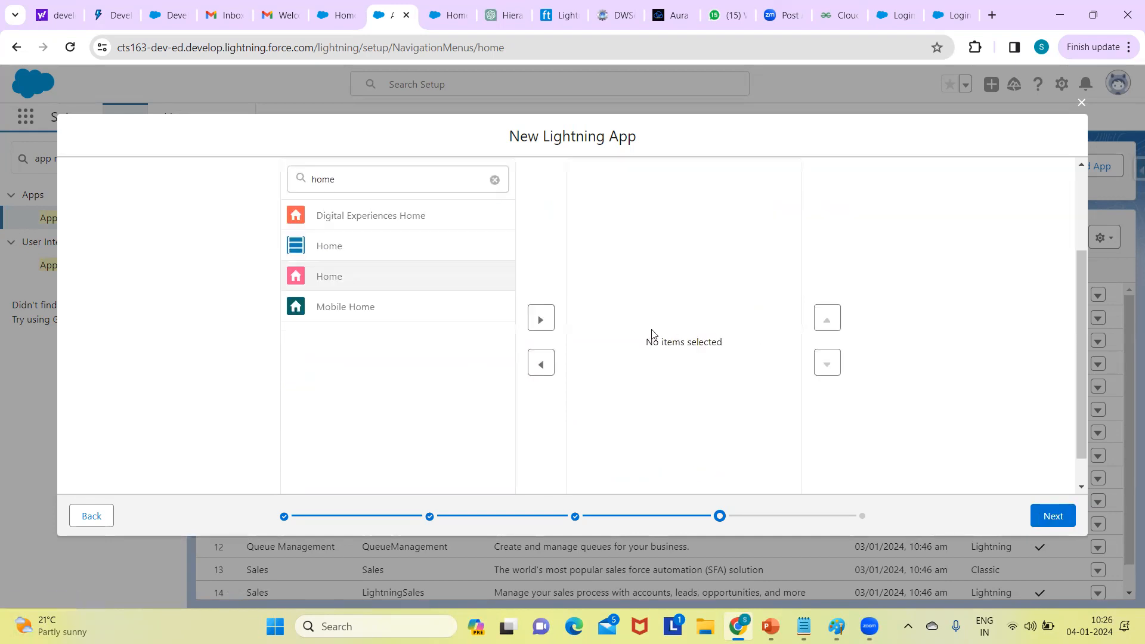
pyautogui.click(542, 321)
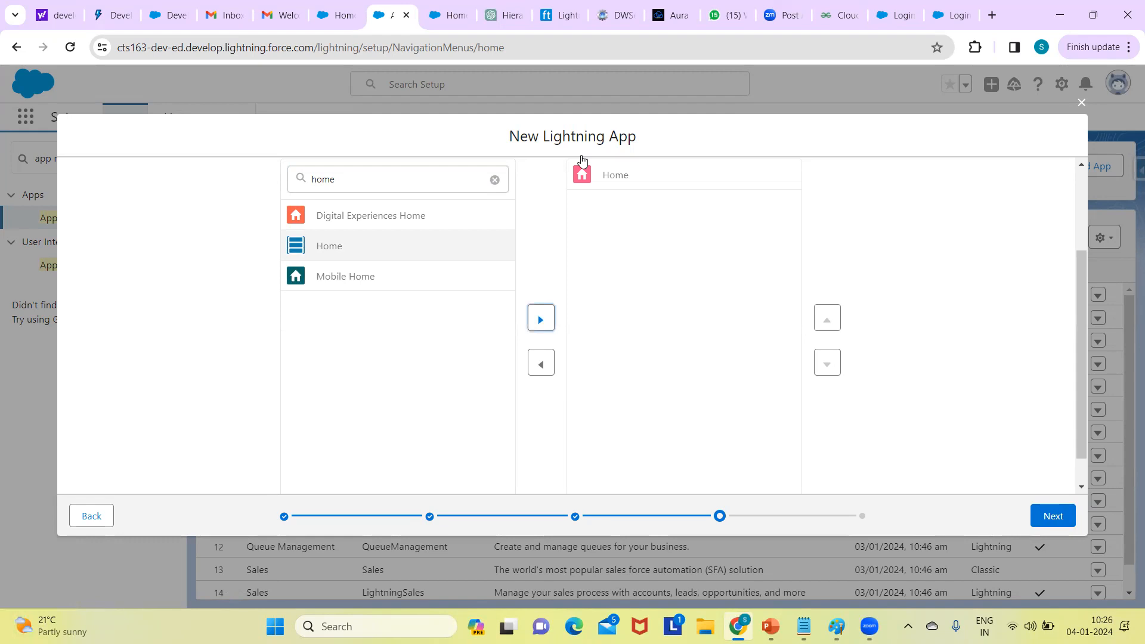
# - Add Accounts and Contacts to the app's selected navigation items
pyautogui.click(494, 180)
pyautogui.click(372, 184)
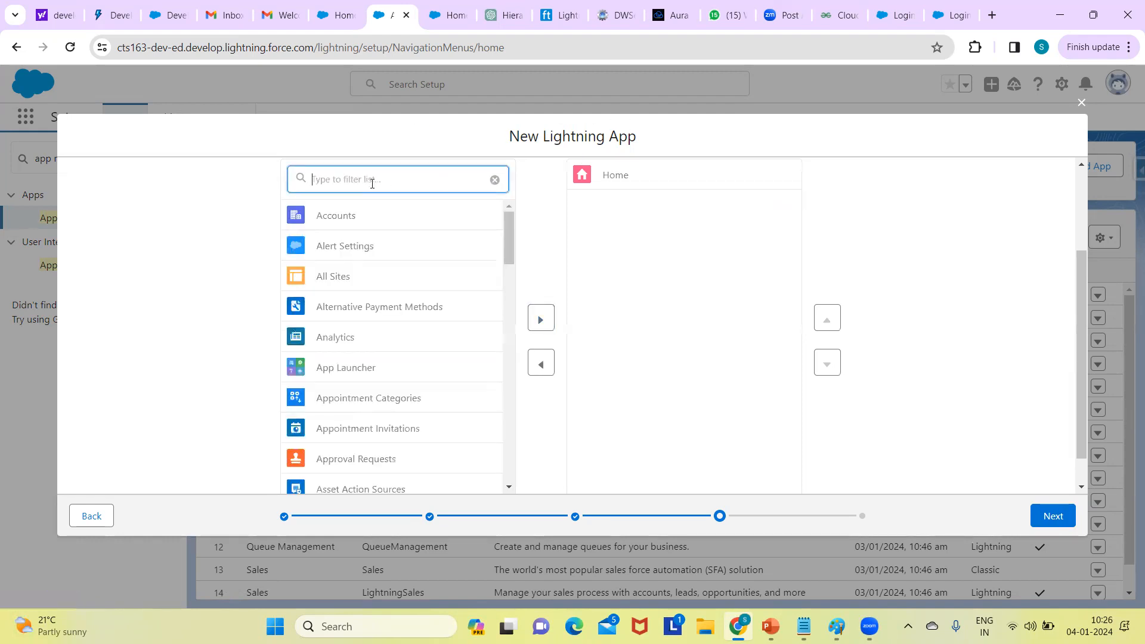
pyautogui.click(328, 226)
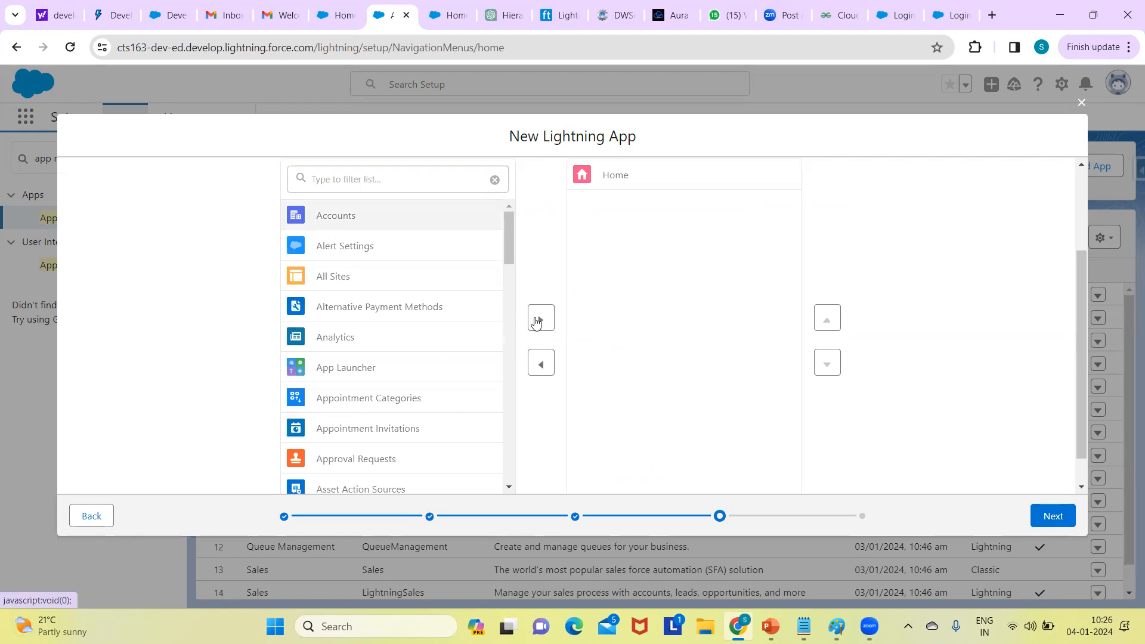
pyautogui.click(541, 322)
pyautogui.click(409, 185)
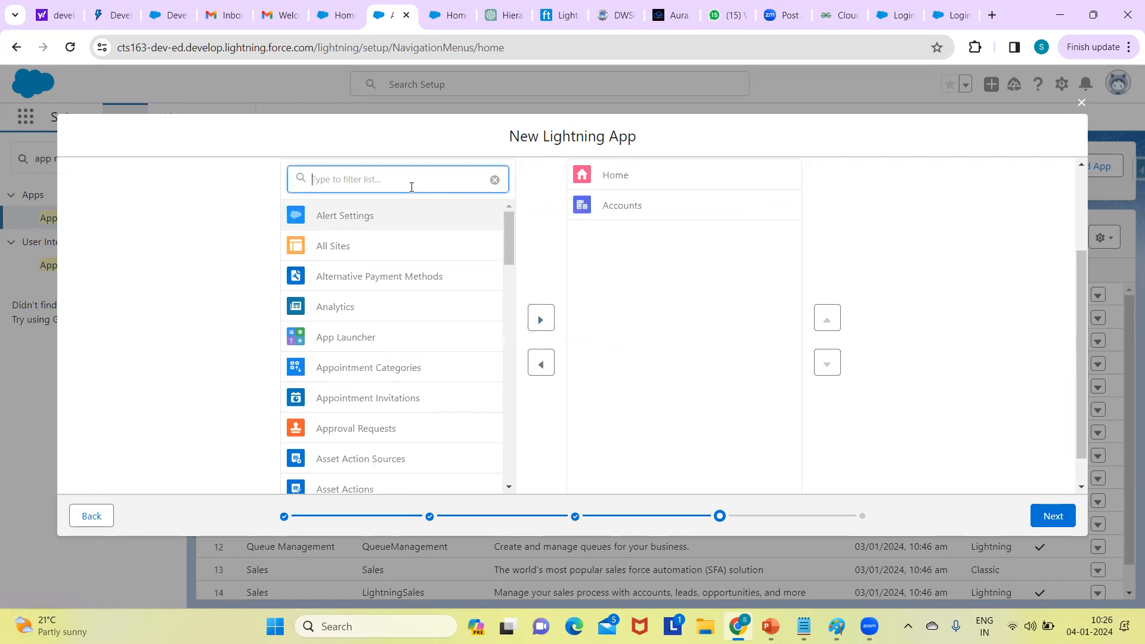
pyautogui.moveTo(504, 250); pyautogui.dragTo(514, 442)
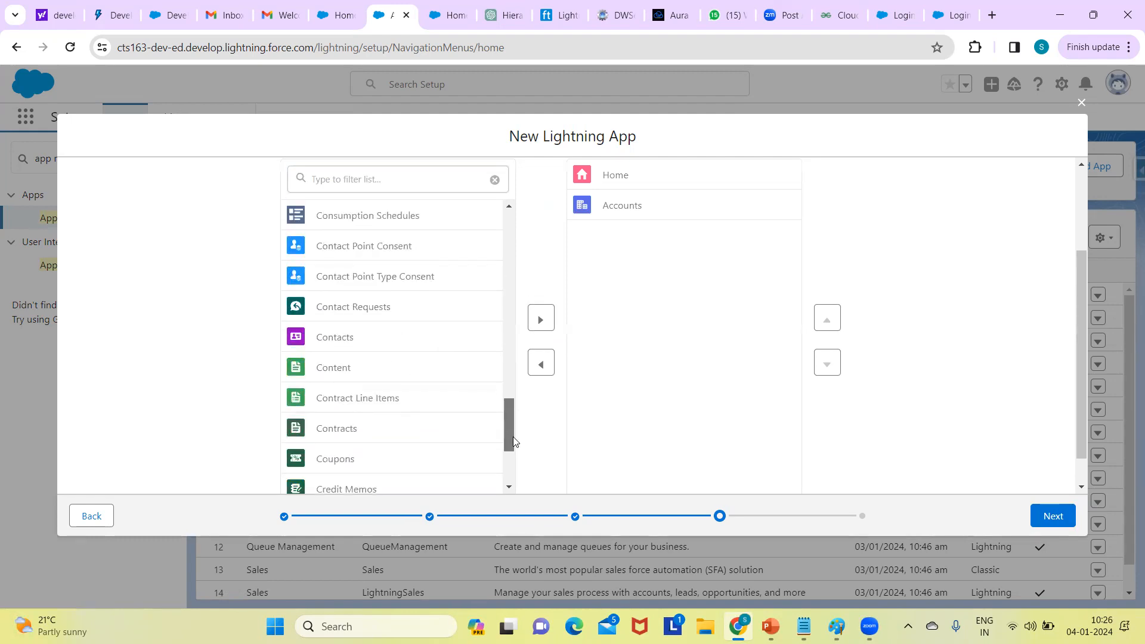
pyautogui.click(342, 352)
pyautogui.click(542, 321)
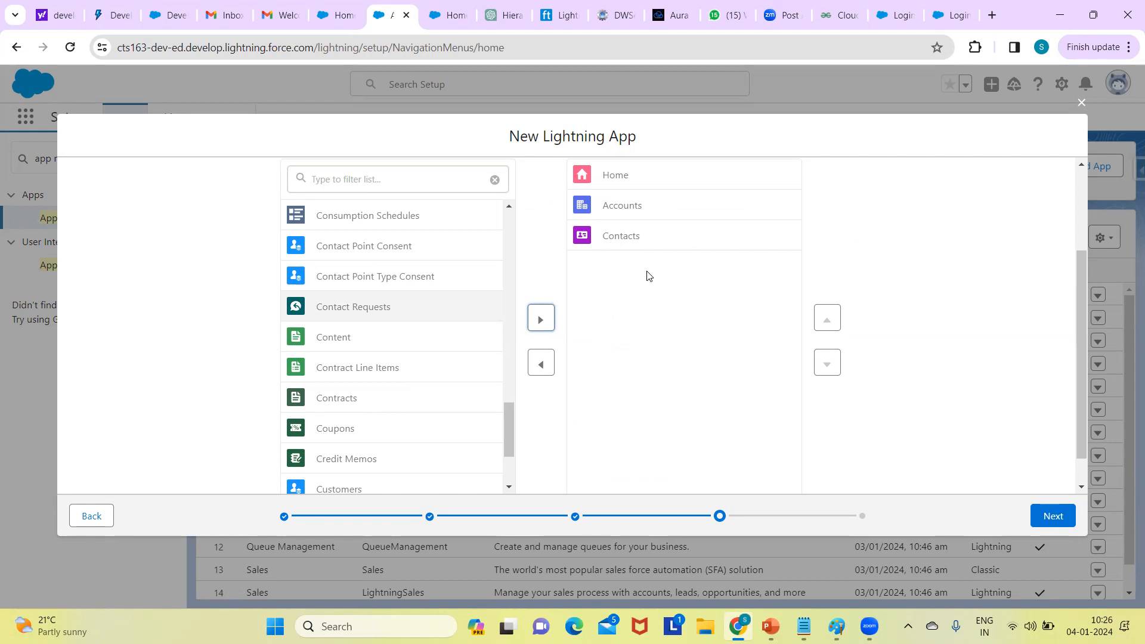
pyautogui.click(1058, 518)
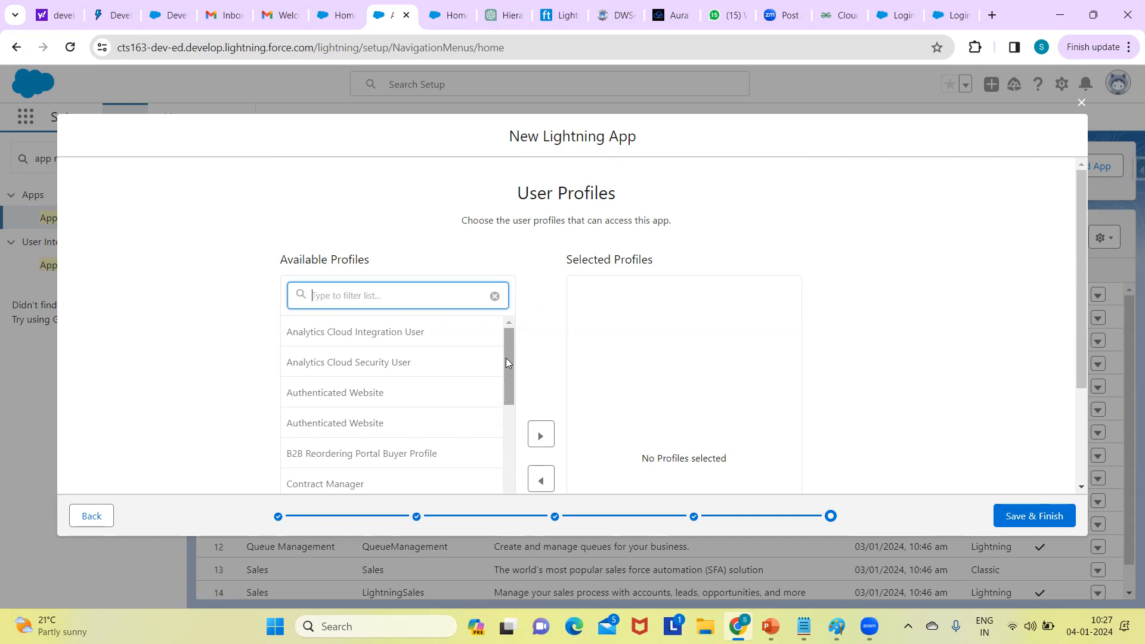
# - Grant the System Administrator profile access to the Recruiting app and save it
pyautogui.moveTo(506, 363); pyautogui.dragTo(516, 557)
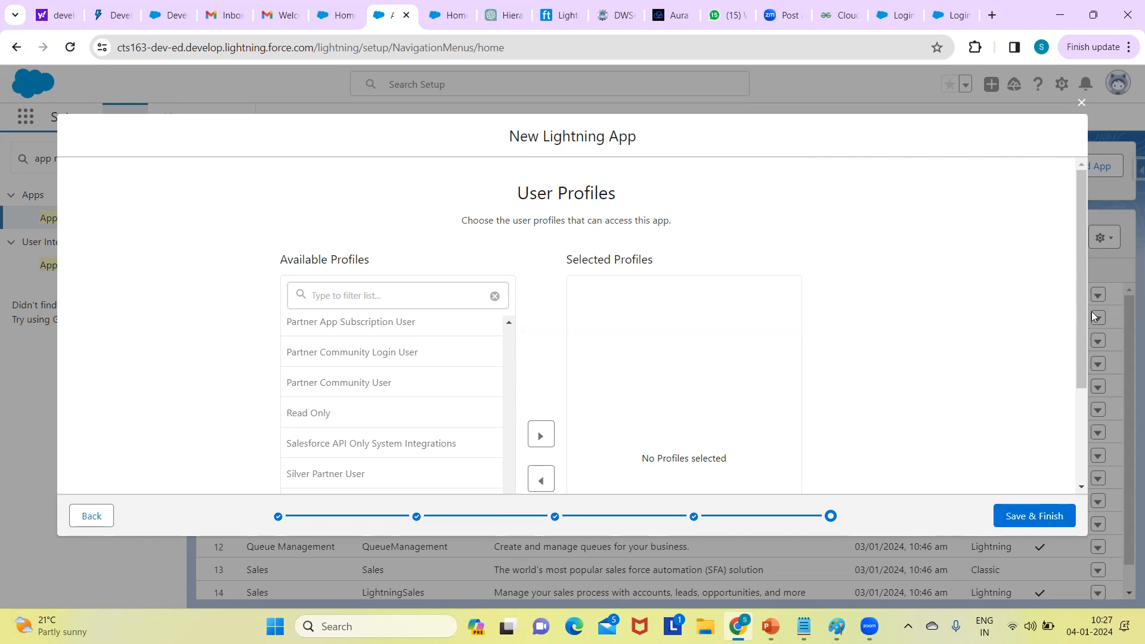
pyautogui.scroll(-3, 1081, 384)
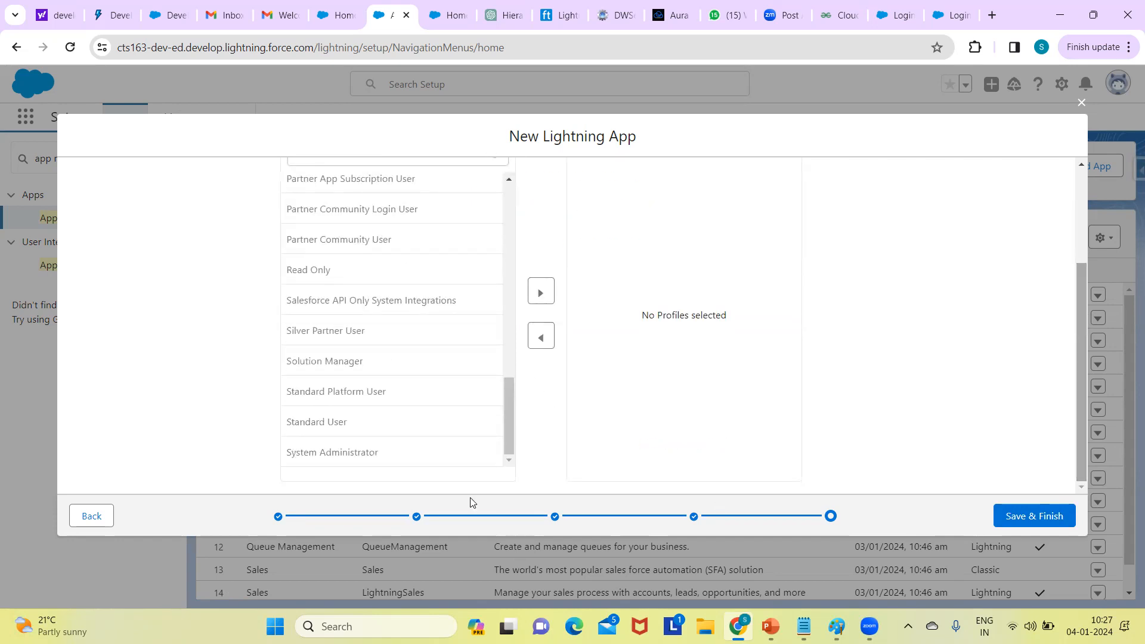
pyautogui.click(541, 291)
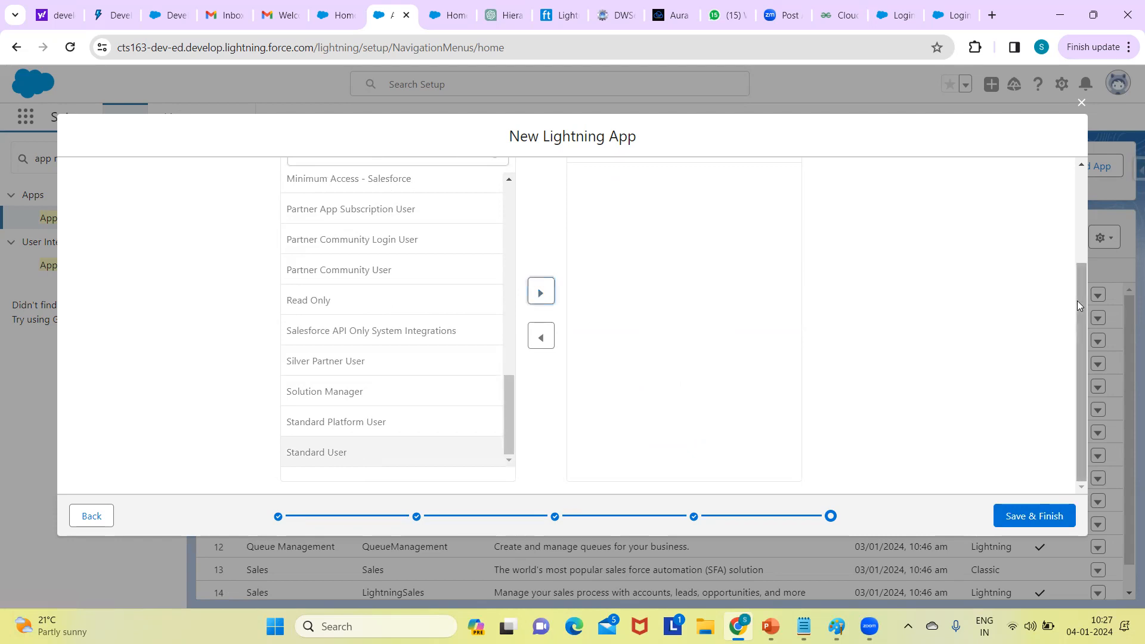
pyautogui.scroll(3, 1059, 187)
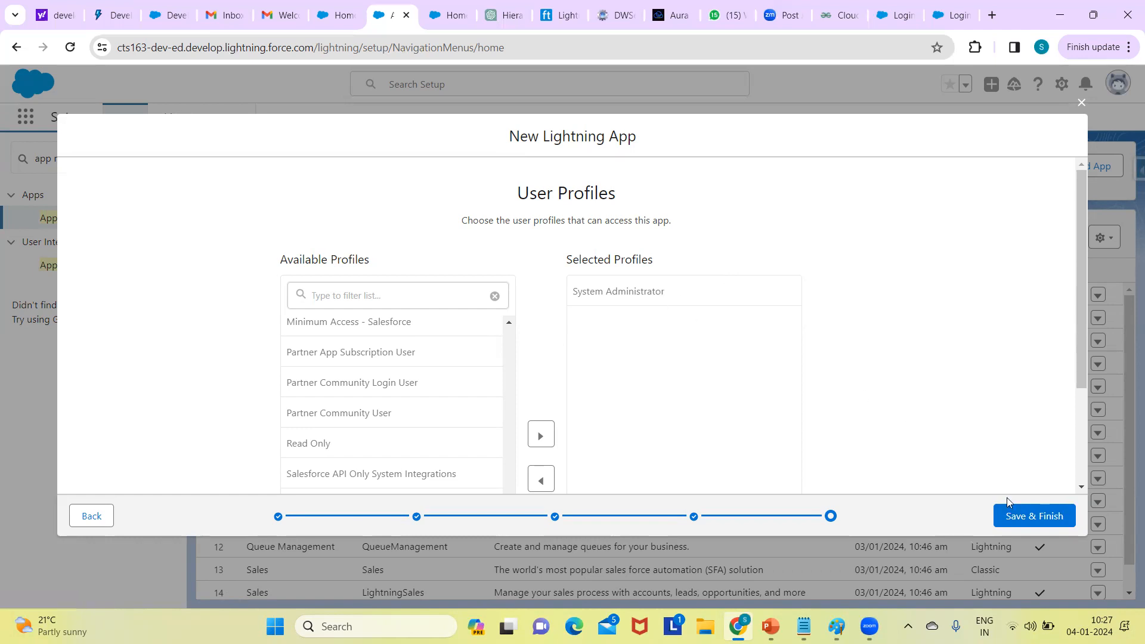
pyautogui.click(1030, 514)
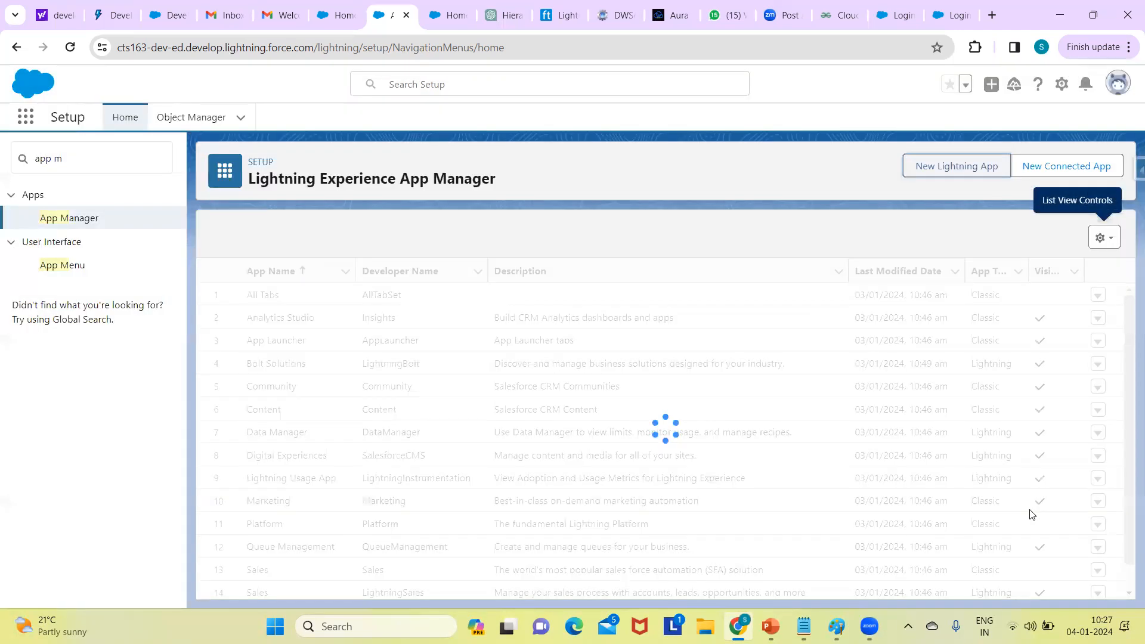
# - Reload the Setup page so Recruiting appears in App Manager, then bring up the App Launcher
pyautogui.click(544, 51)
pyautogui.press('Return')
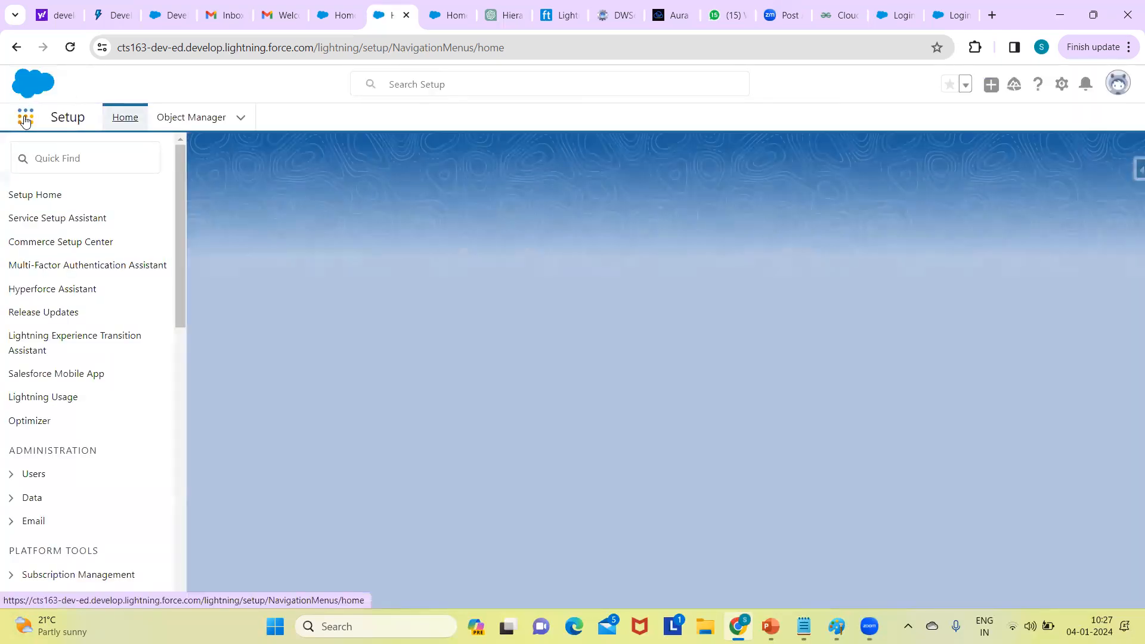
pyautogui.click(25, 120)
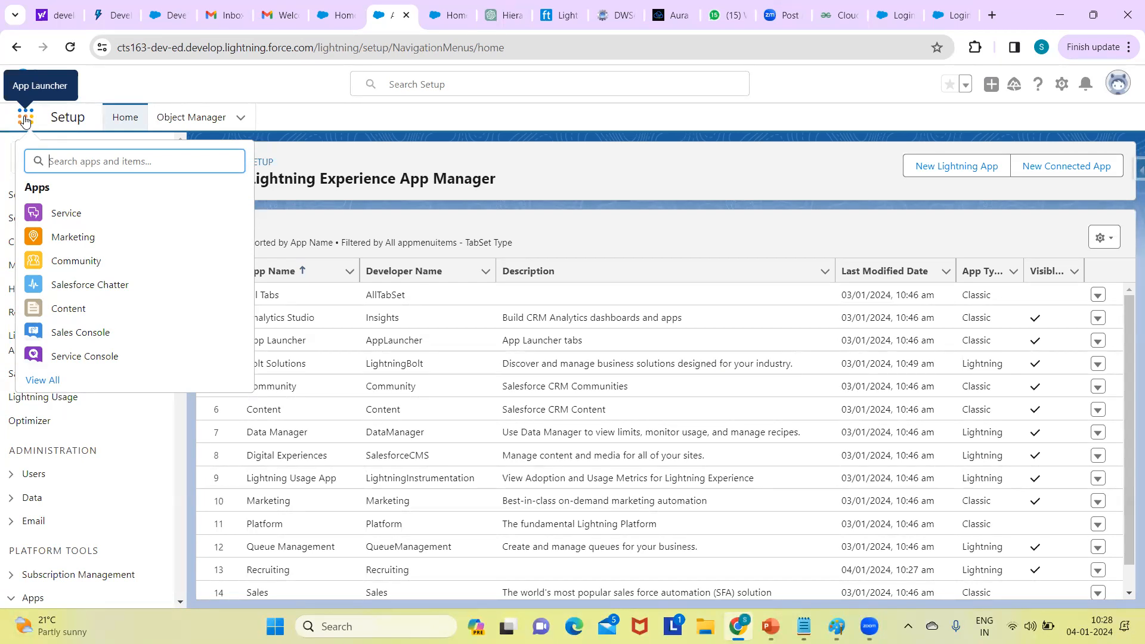
# - Open the Recruiting app from the App Launcher's full app list
pyautogui.click(49, 381)
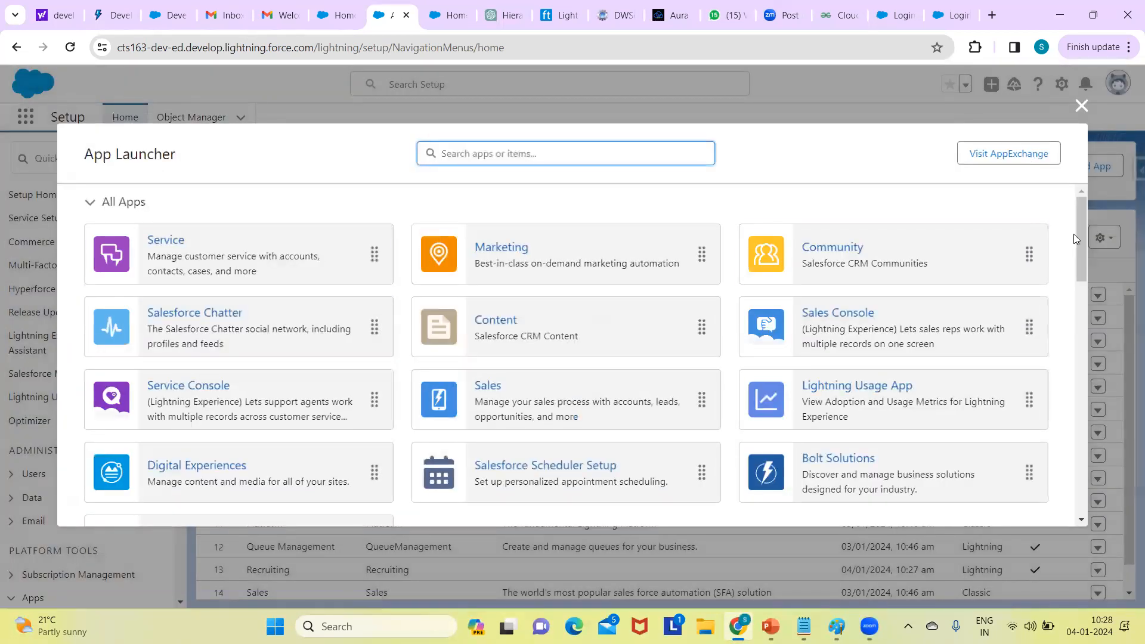
pyautogui.scroll(-10, 1067, 268)
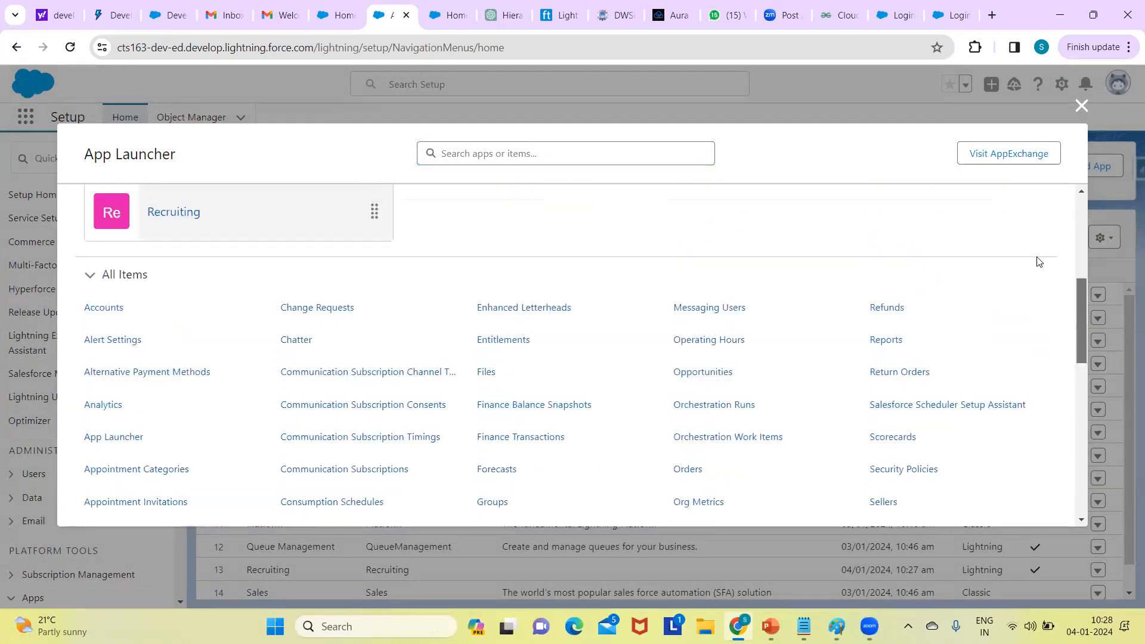
pyautogui.scroll(4, 1038, 260)
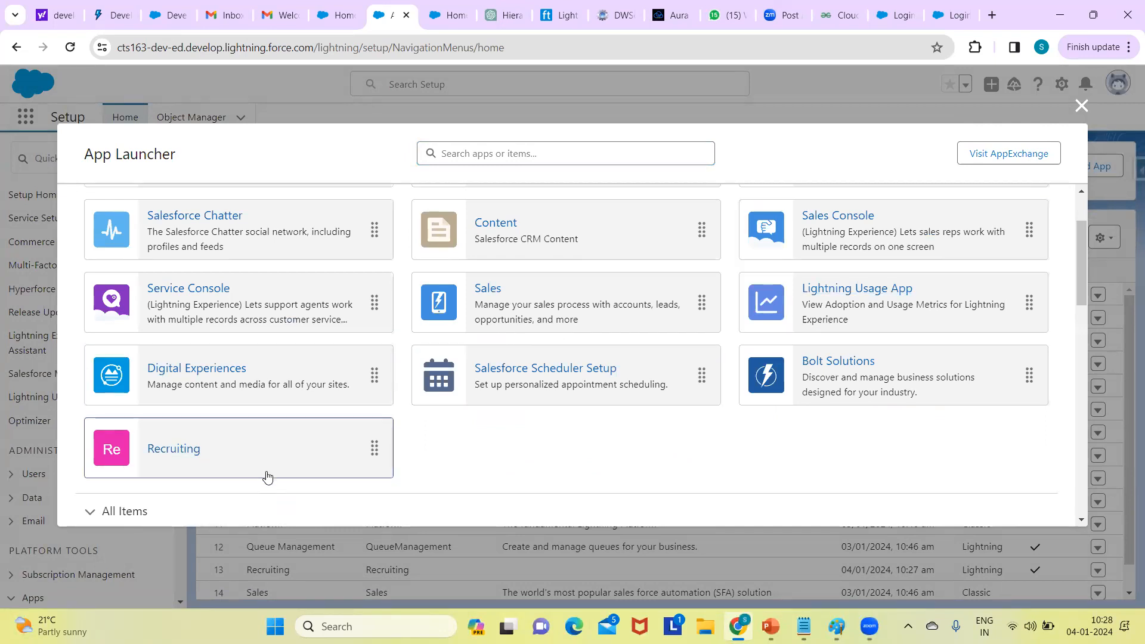
pyautogui.click(174, 449)
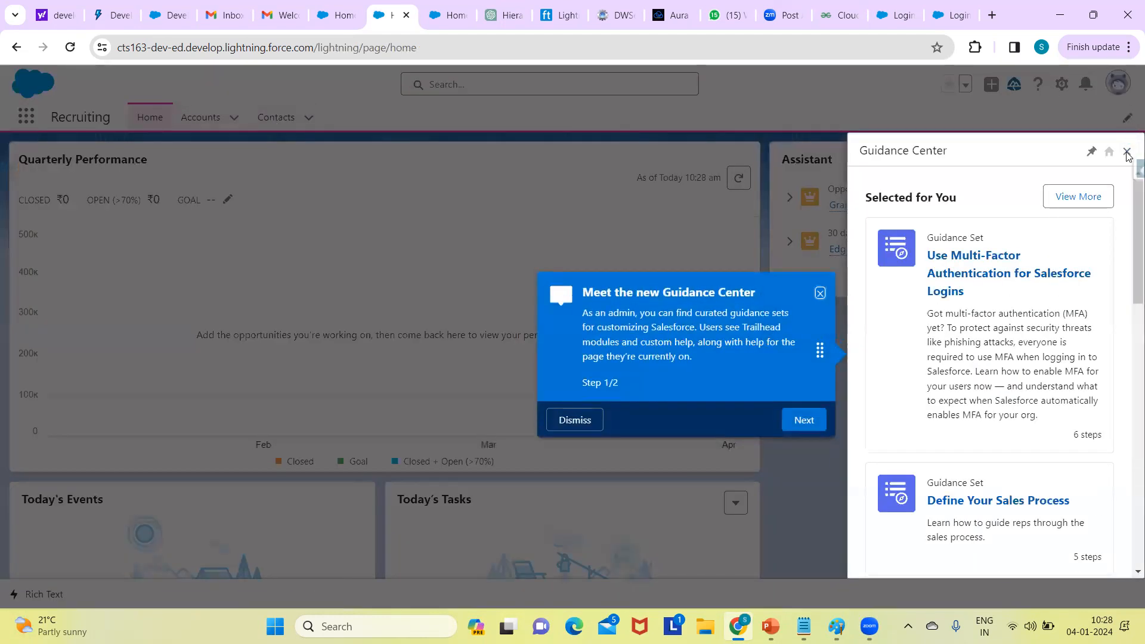
# - Close the Guidance Center panel on the Recruiting Home page
pyautogui.click(1127, 153)
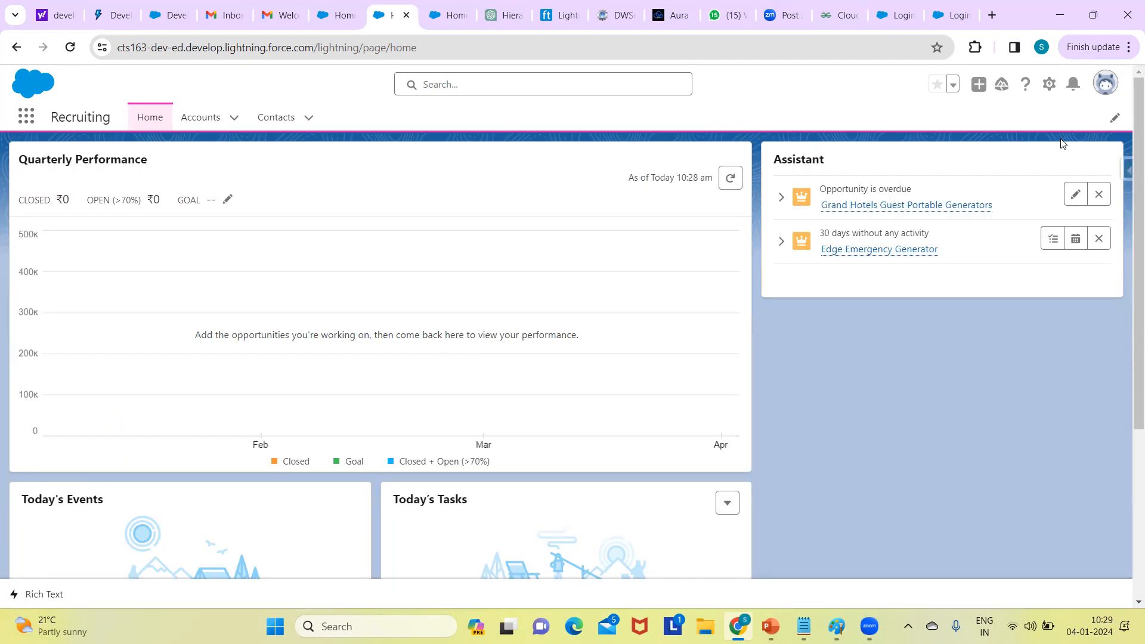
pyautogui.moveTo(1129, 102); pyautogui.dragTo(1129, 126)
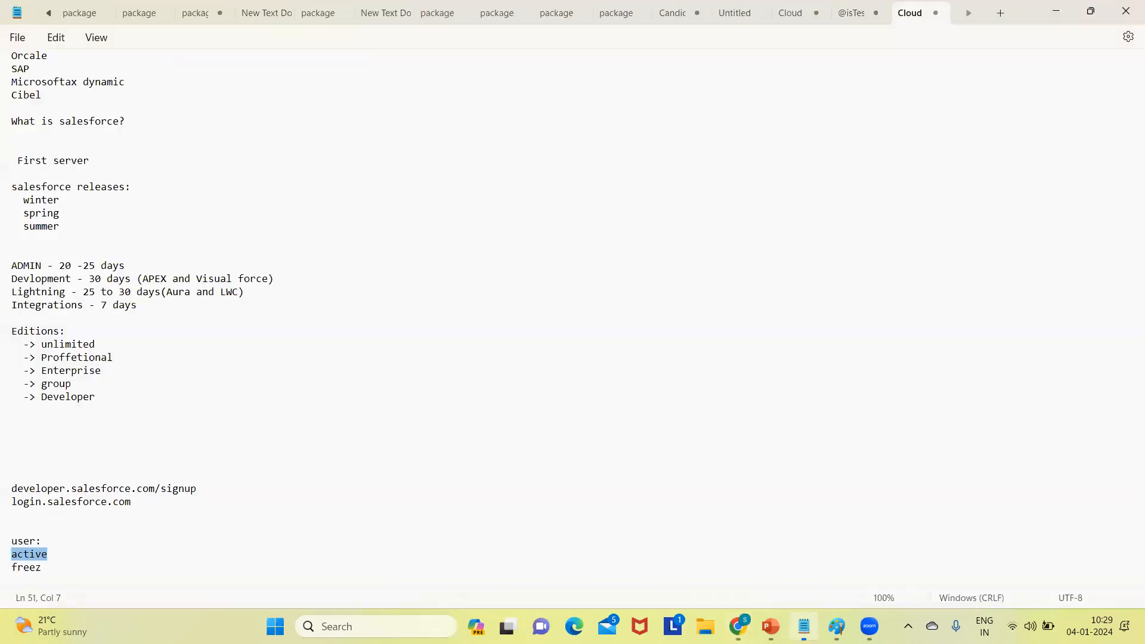
# - Add 'Comapny info', 'Storage' and 'app' lines after 'freez' in the Notepad user notes
pyautogui.click(804, 626)
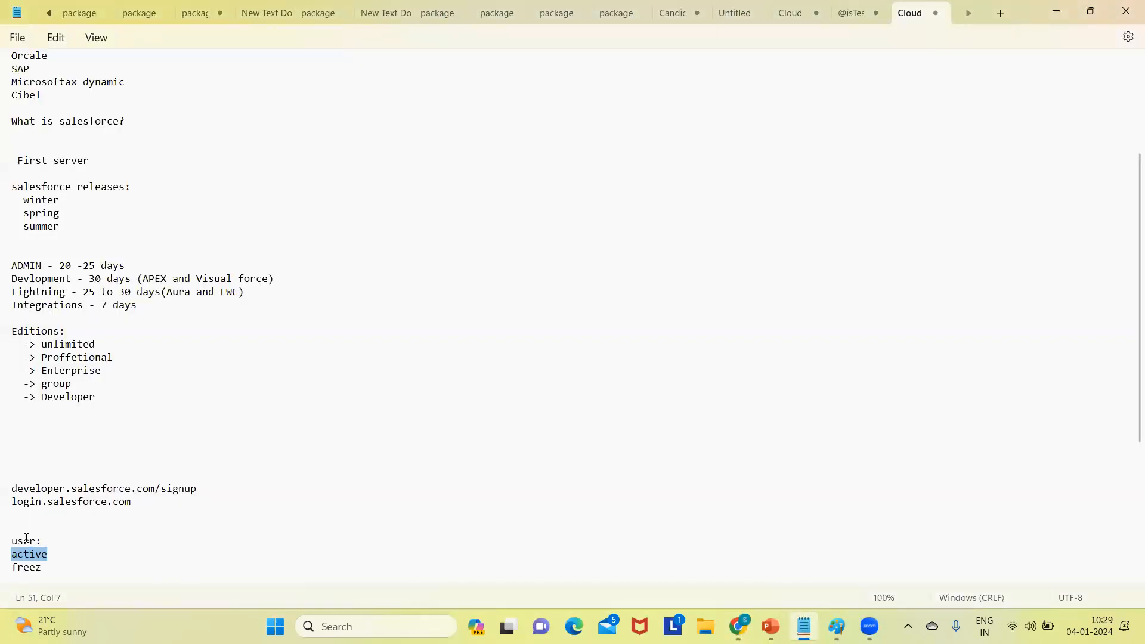
pyautogui.click(55, 565)
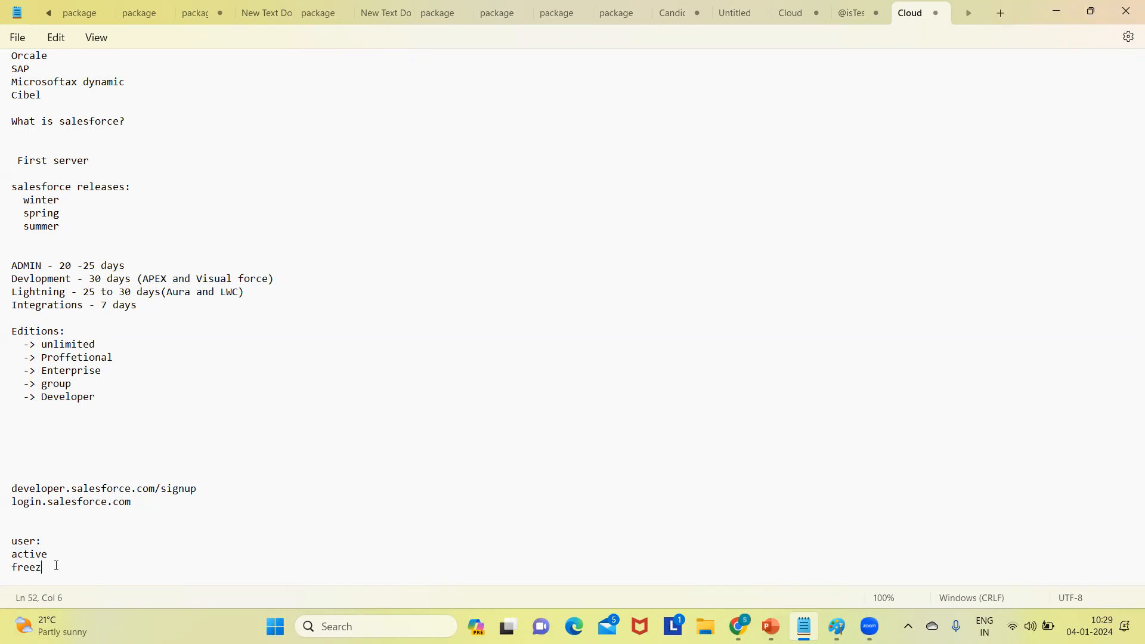
pyautogui.press('Return')
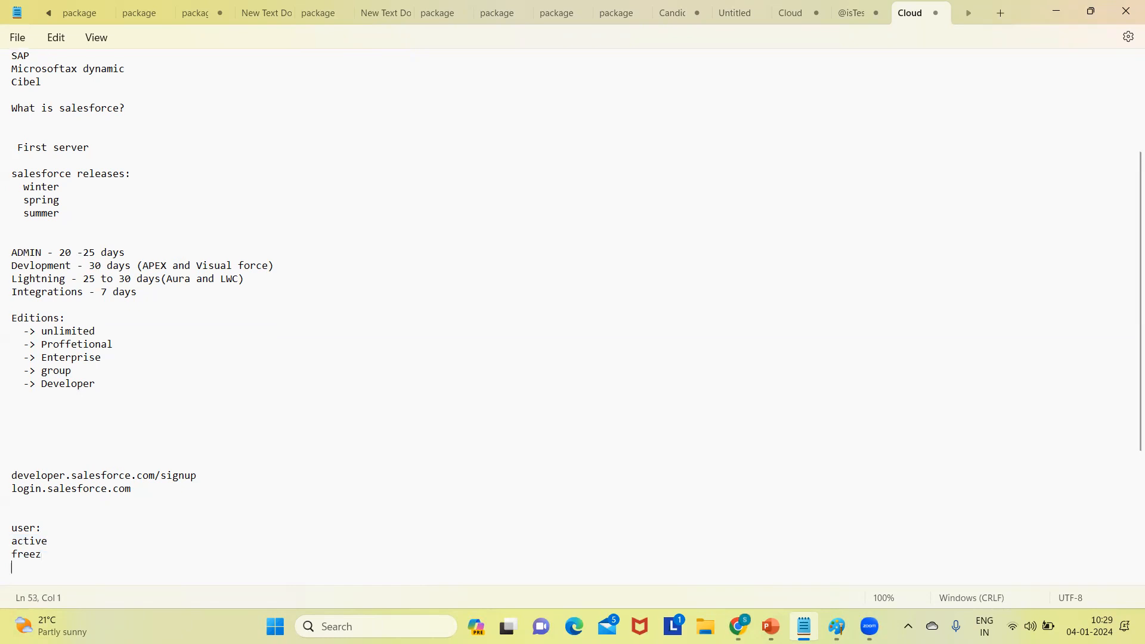
pyautogui.write('Comapny info')
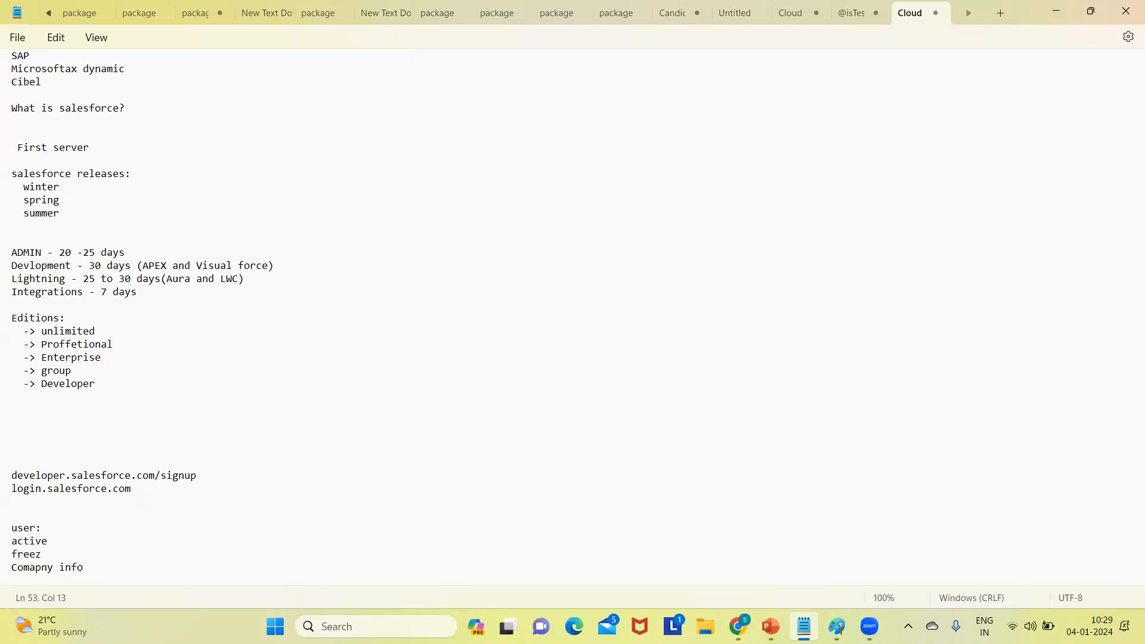
pyautogui.press('Return')
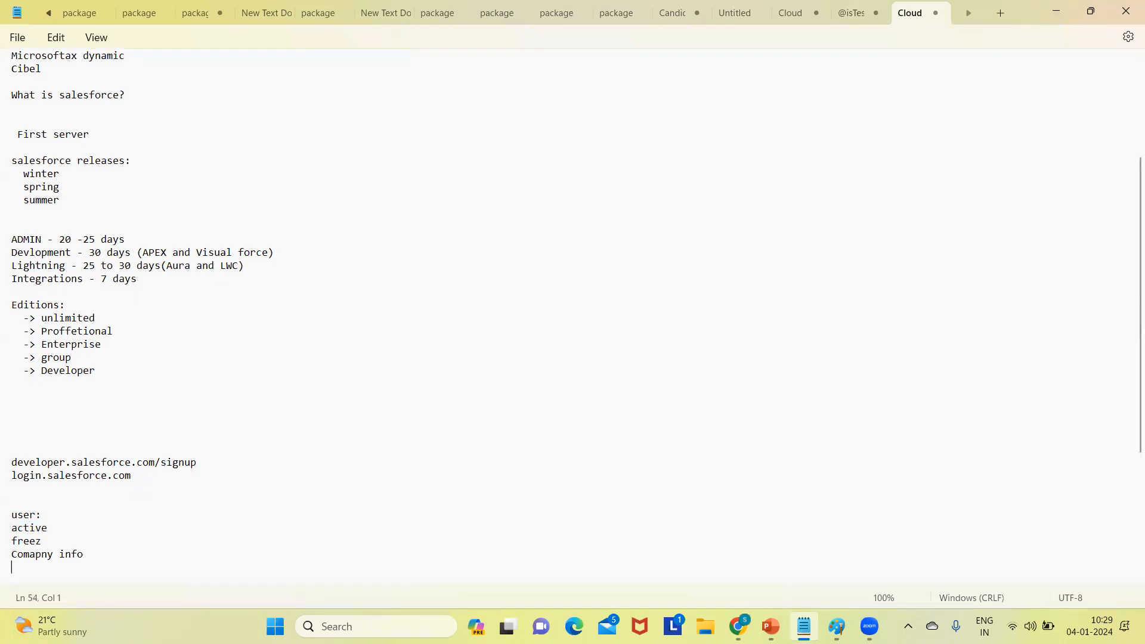
pyautogui.write('Storage')
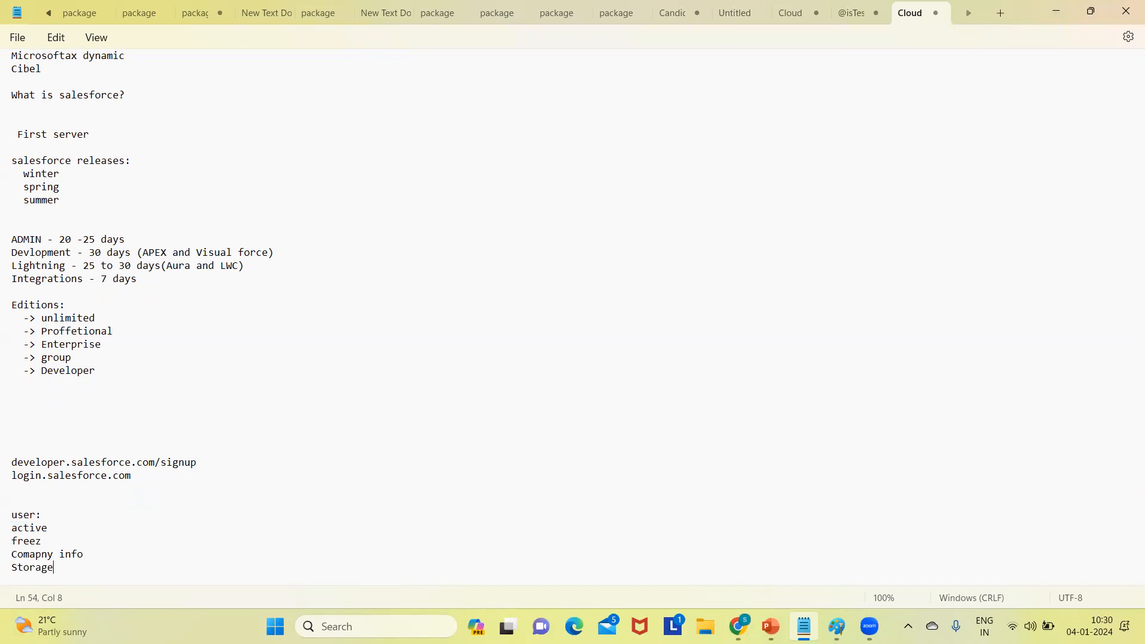
pyautogui.press('Return')
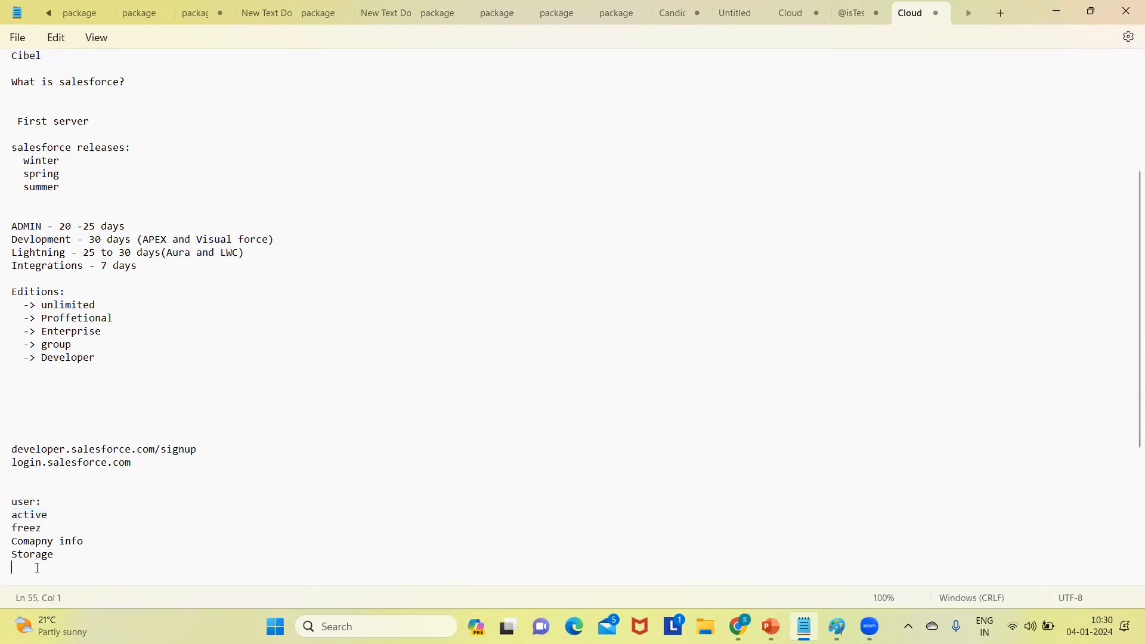
pyautogui.write('app')
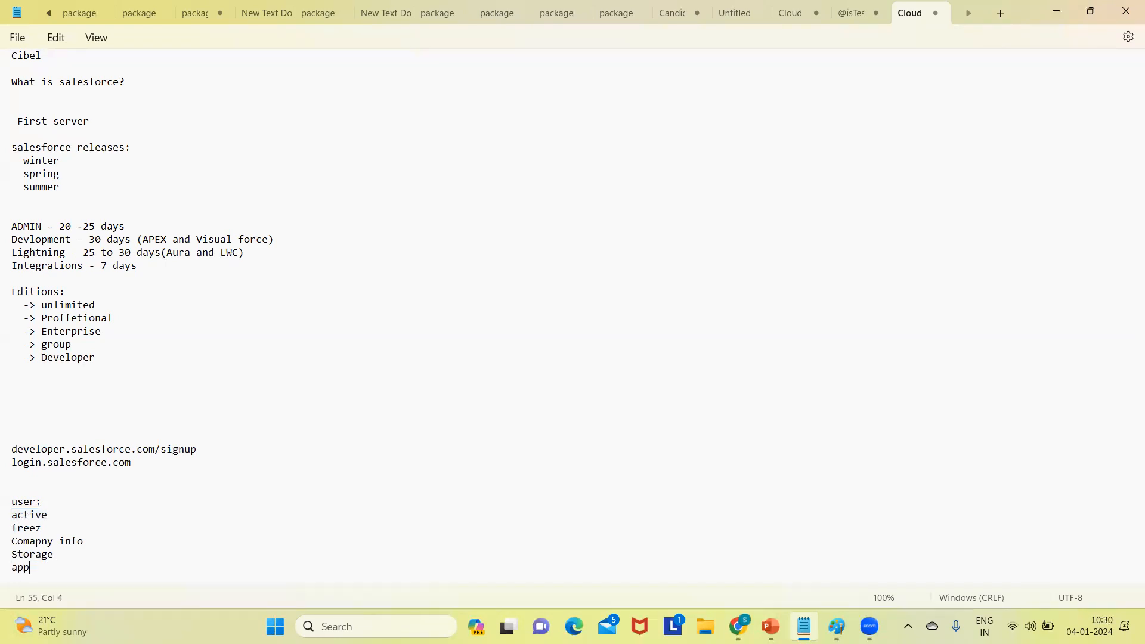
pyautogui.press('Return')
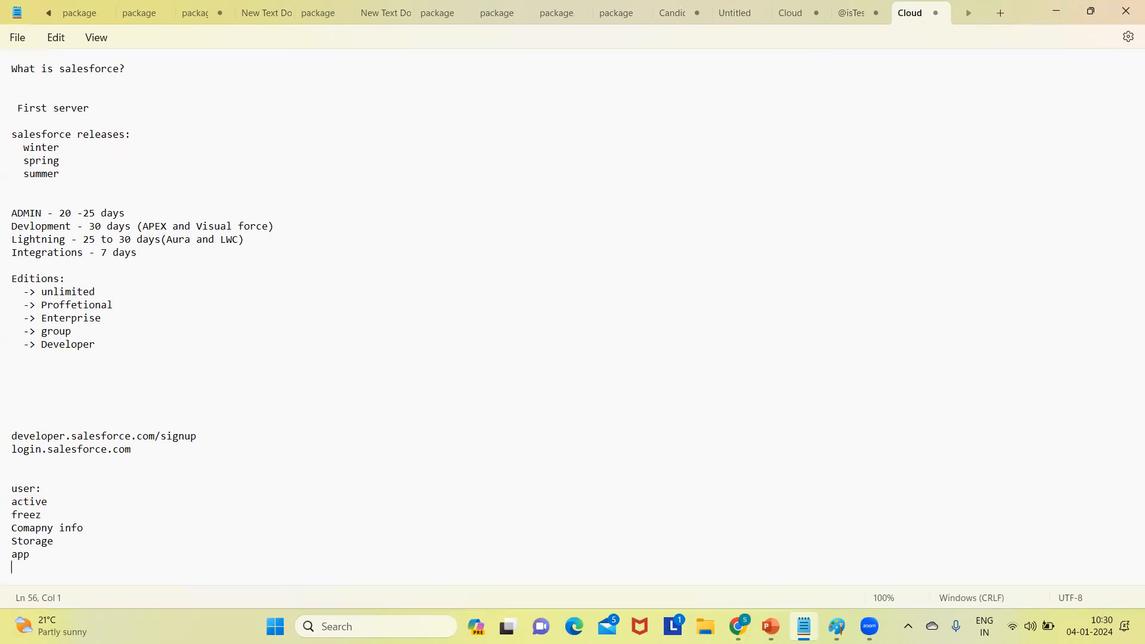
pyautogui.press('Return')
# - Add an 'object and fields()' line followed by 'tabs' to the Notepad notes
pyautogui.write('tabs')
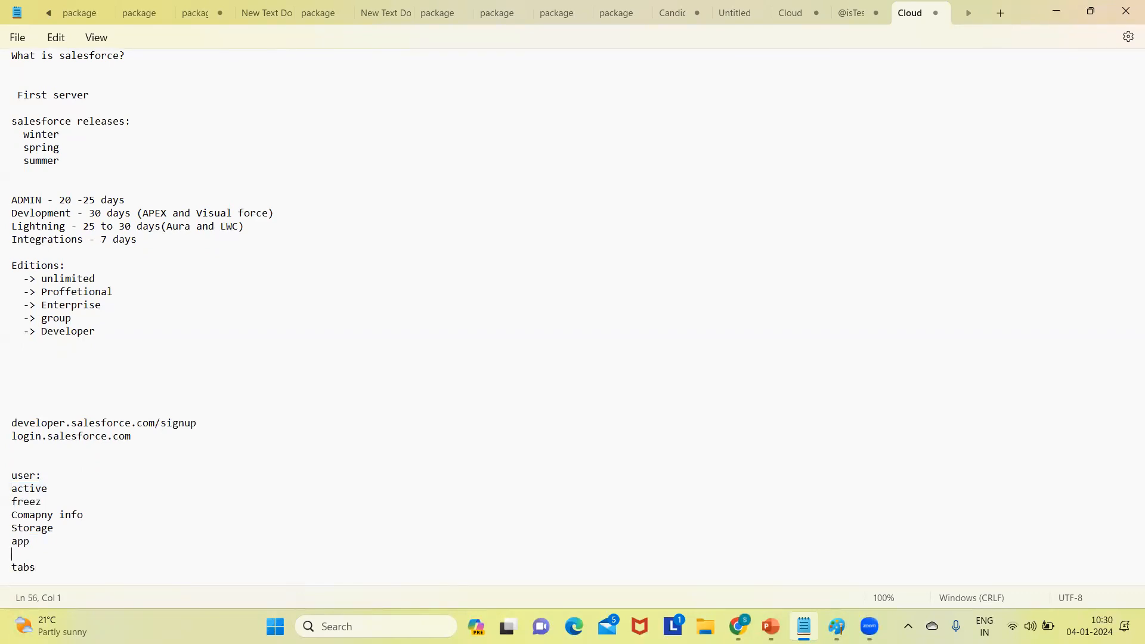
pyautogui.press('Return')
pyautogui.write('object and fields')
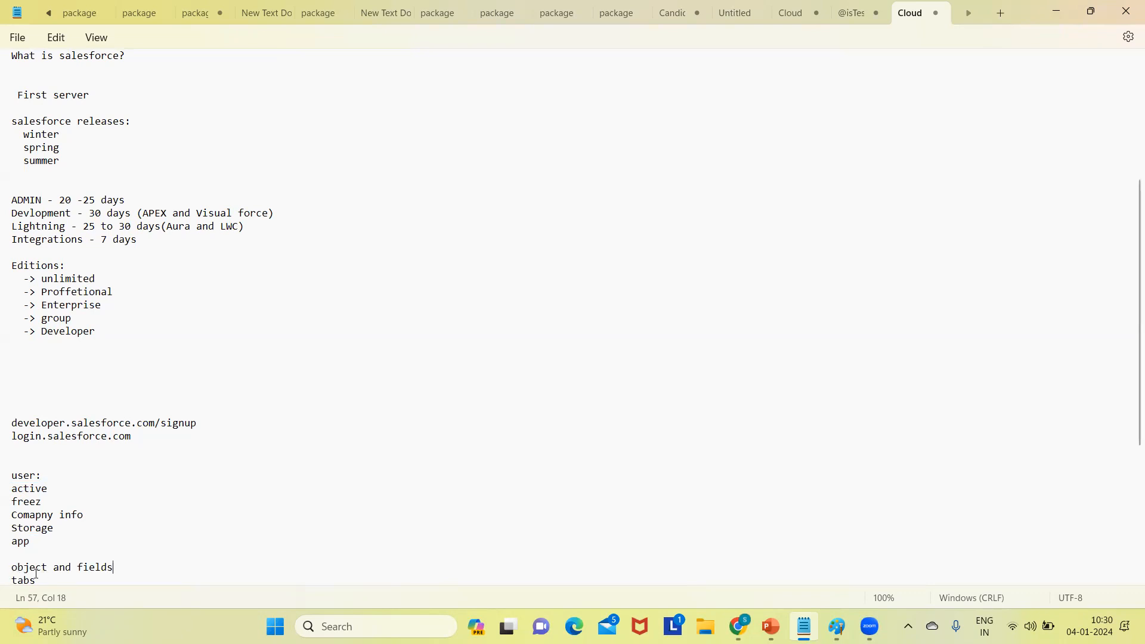
pyautogui.click(16, 563)
pyautogui.doubleClick(96, 571)
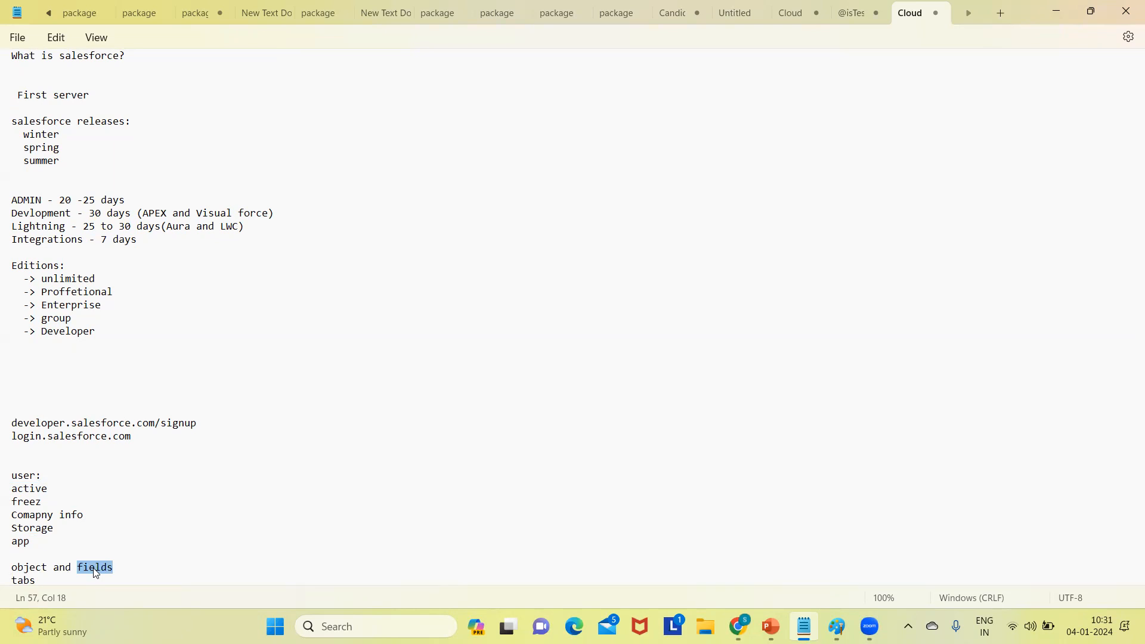
pyautogui.click(132, 565)
pyautogui.write('()')
pyautogui.click(1125, 7)
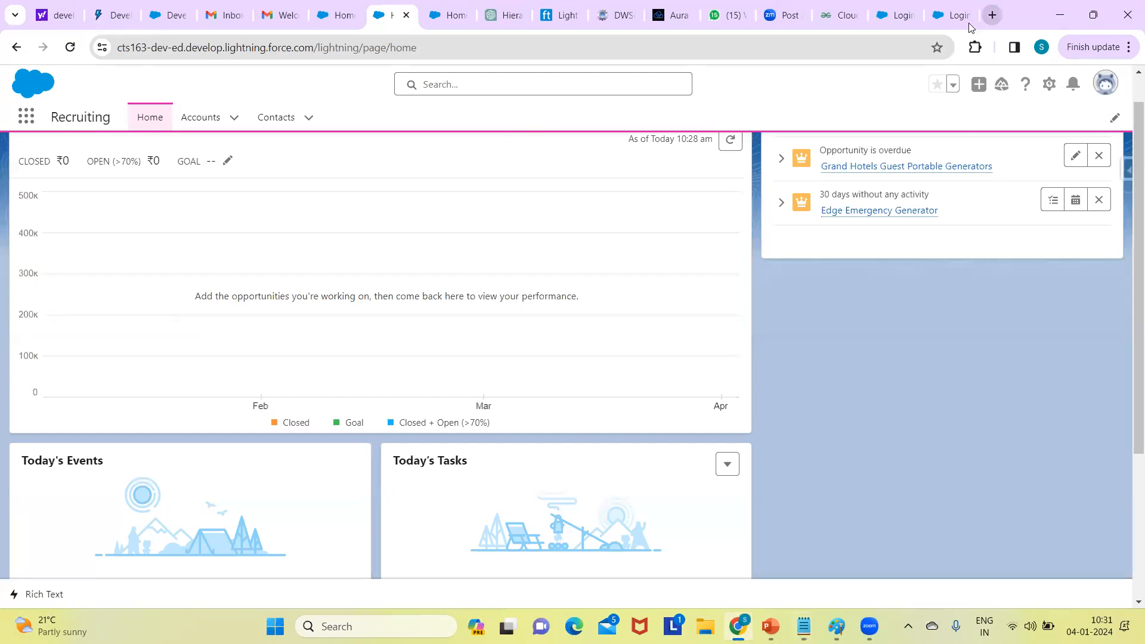
# - Open the developer.salesforce.com Developer Edition signup form in a new tab and browse it
pyautogui.hotkey('ctrl', 't')
pyautogui.write('deve')
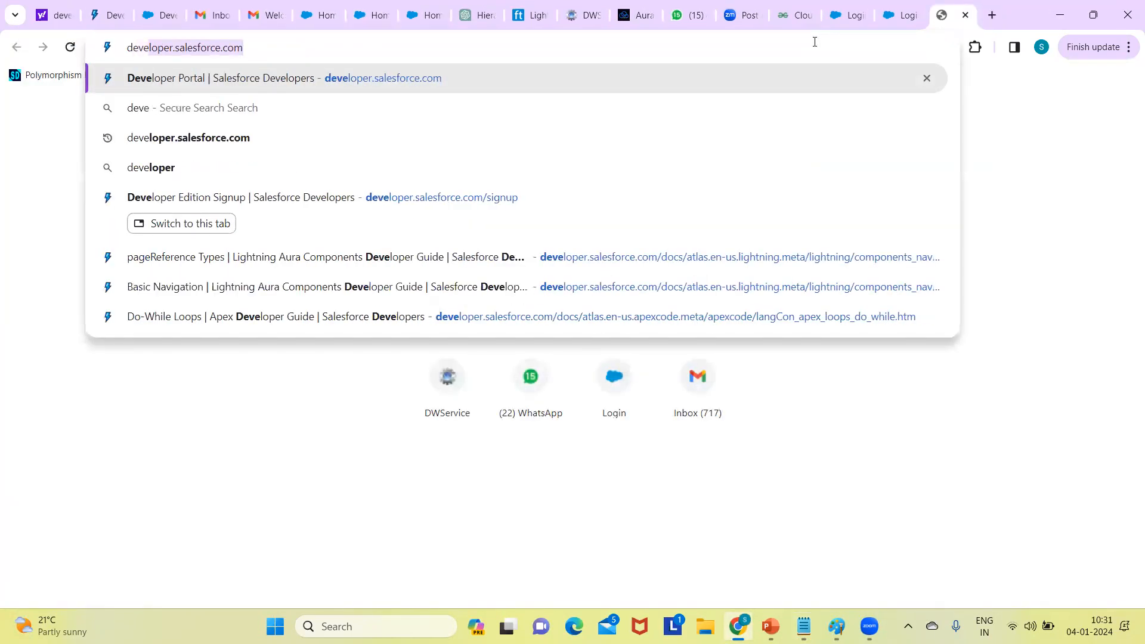
pyautogui.write('lop')
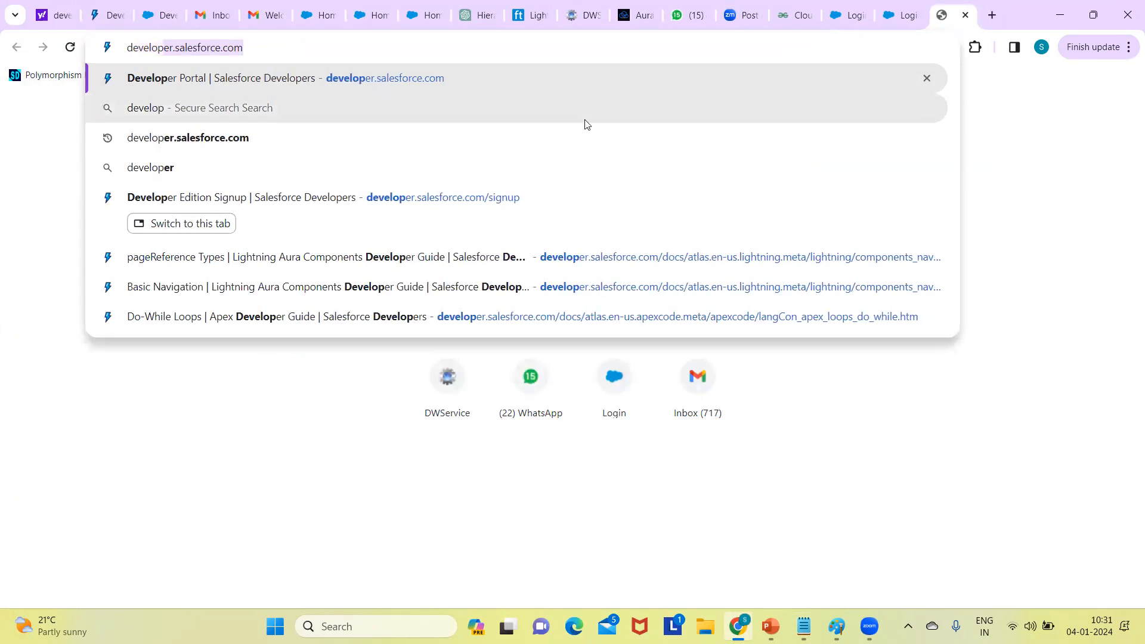
pyautogui.click(252, 52)
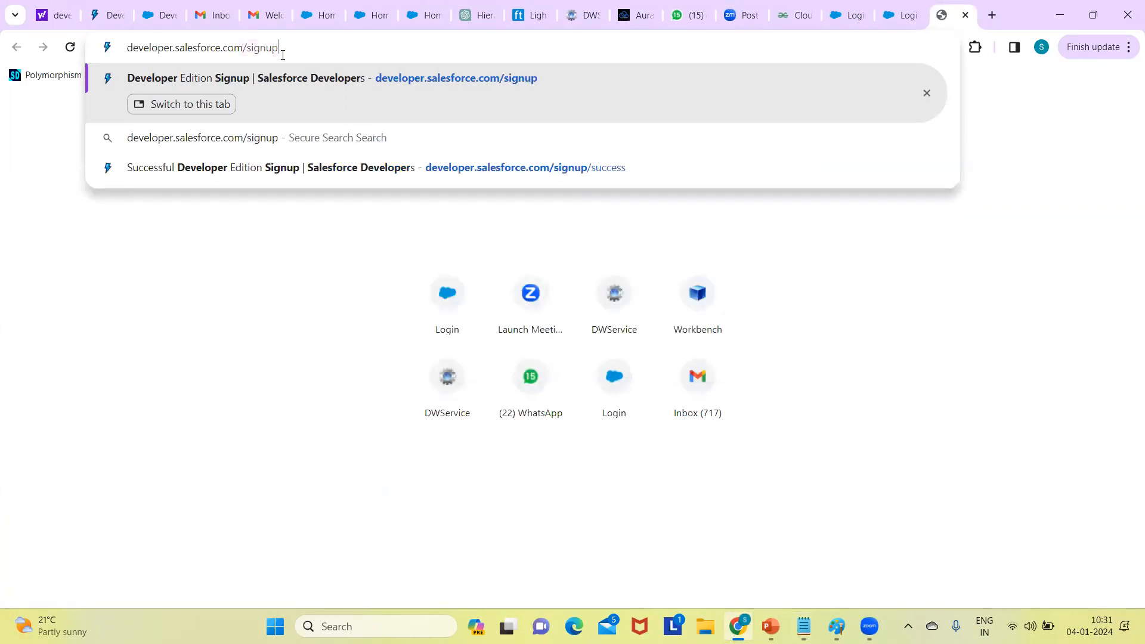
pyautogui.press('Return')
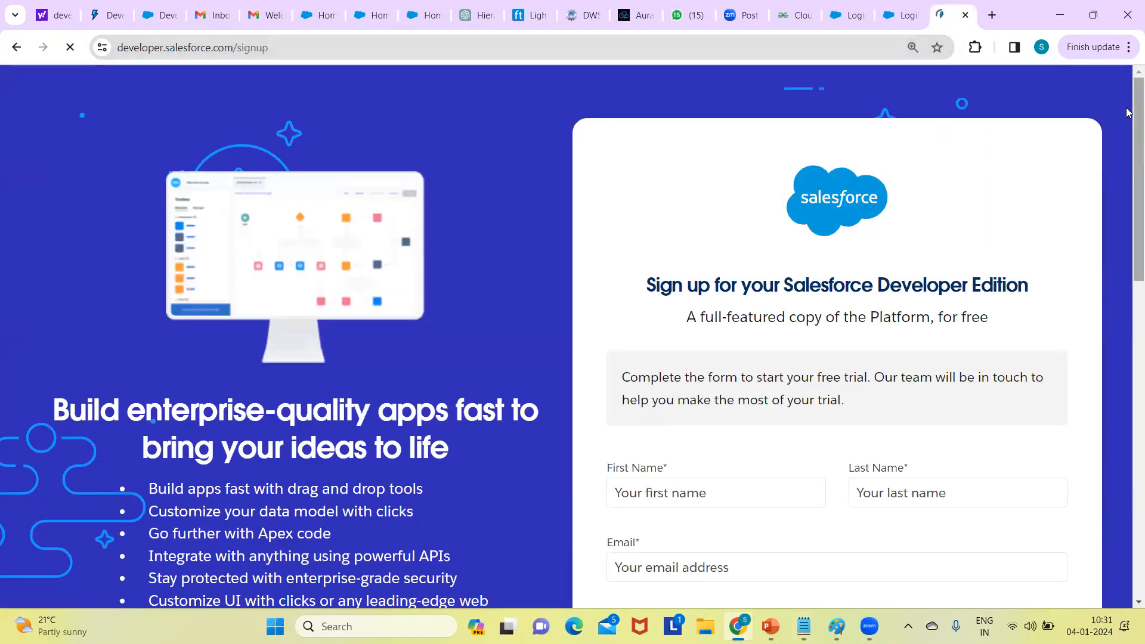
pyautogui.scroll(-5, 1129, 206)
pyautogui.scroll(-6, 1129, 289)
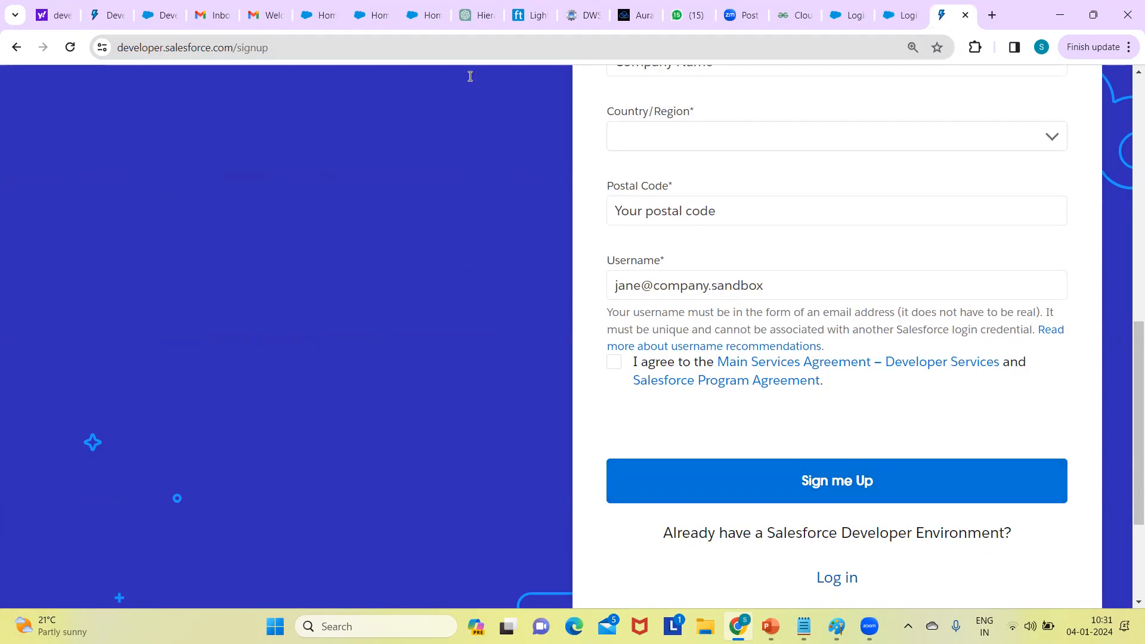
pyautogui.click(268, 16)
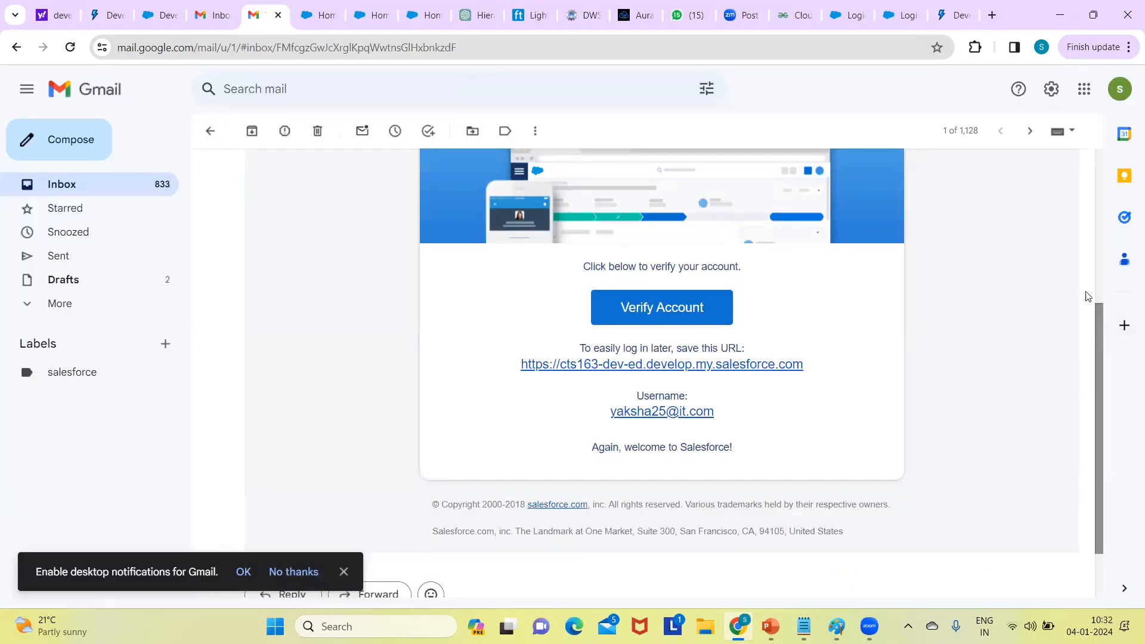
# - Review the Salesforce verification email, then switch to the GeeksforGeeks Cloud Computing article
pyautogui.scroll(2, 1086, 296)
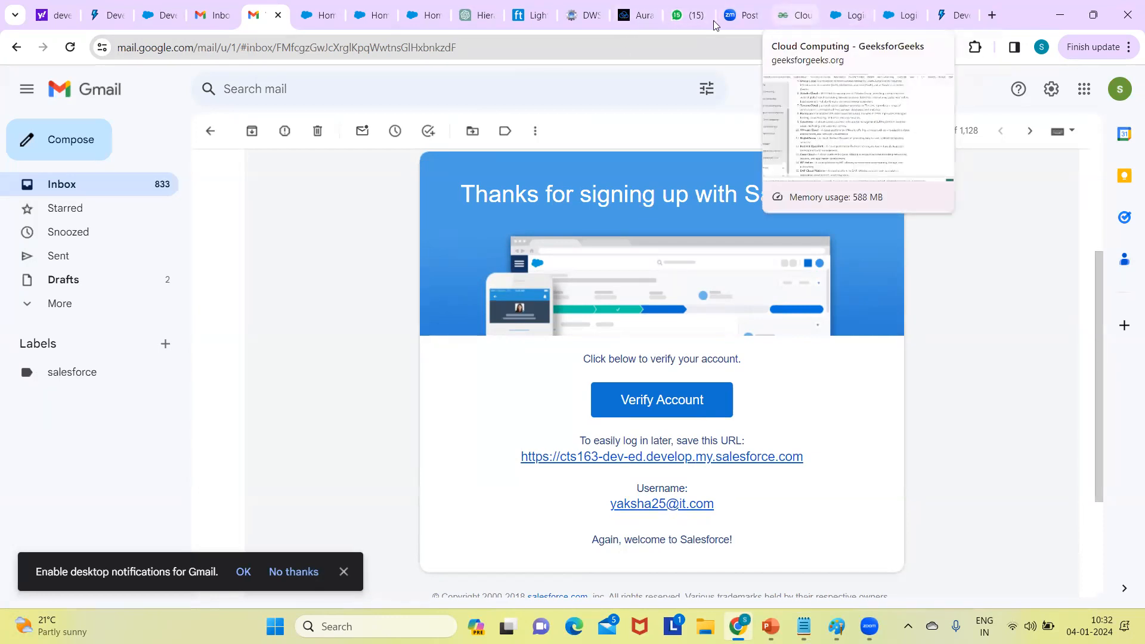
pyautogui.click(775, 18)
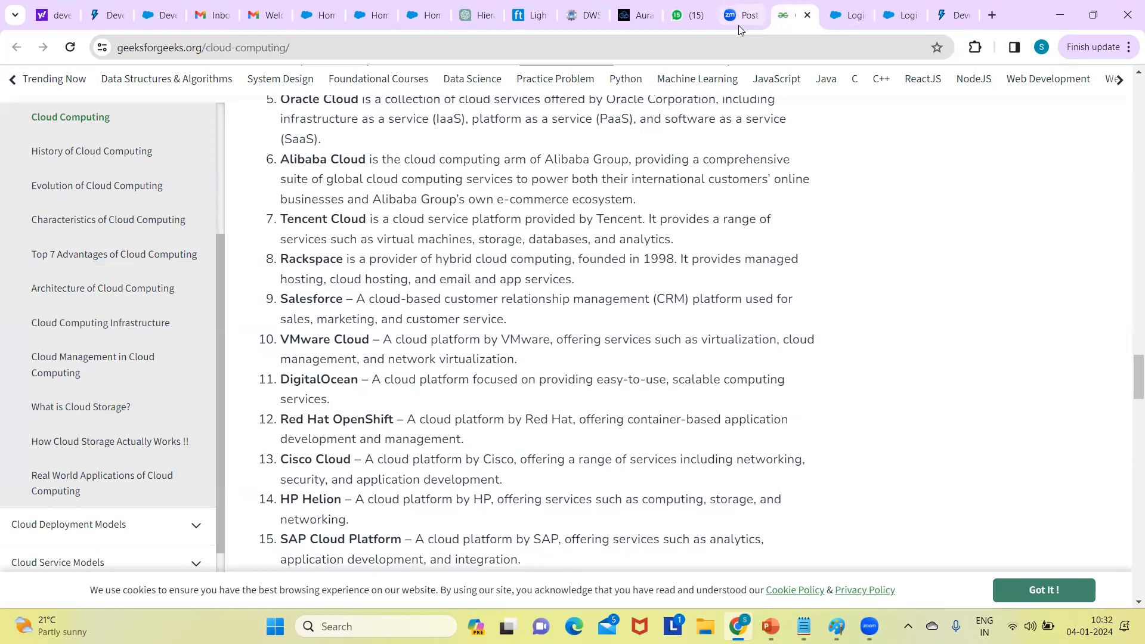
# - Check the Zoom meeting and WhatsApp batch chat, then return to the Salesforce Recruiting Home page
pyautogui.click(739, 18)
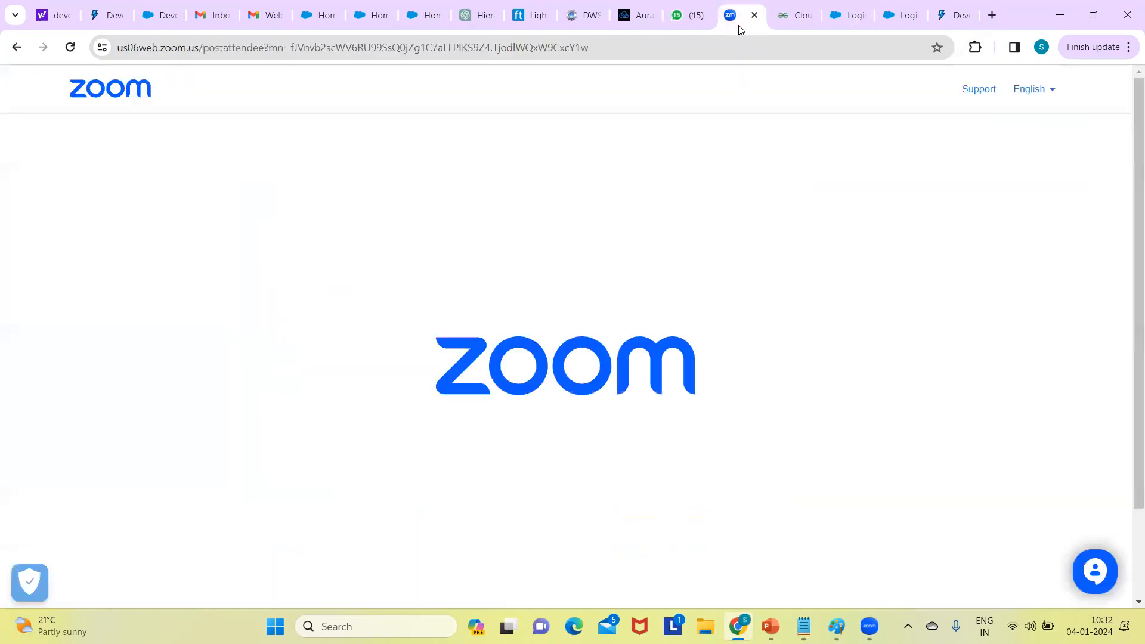
pyautogui.click(690, 18)
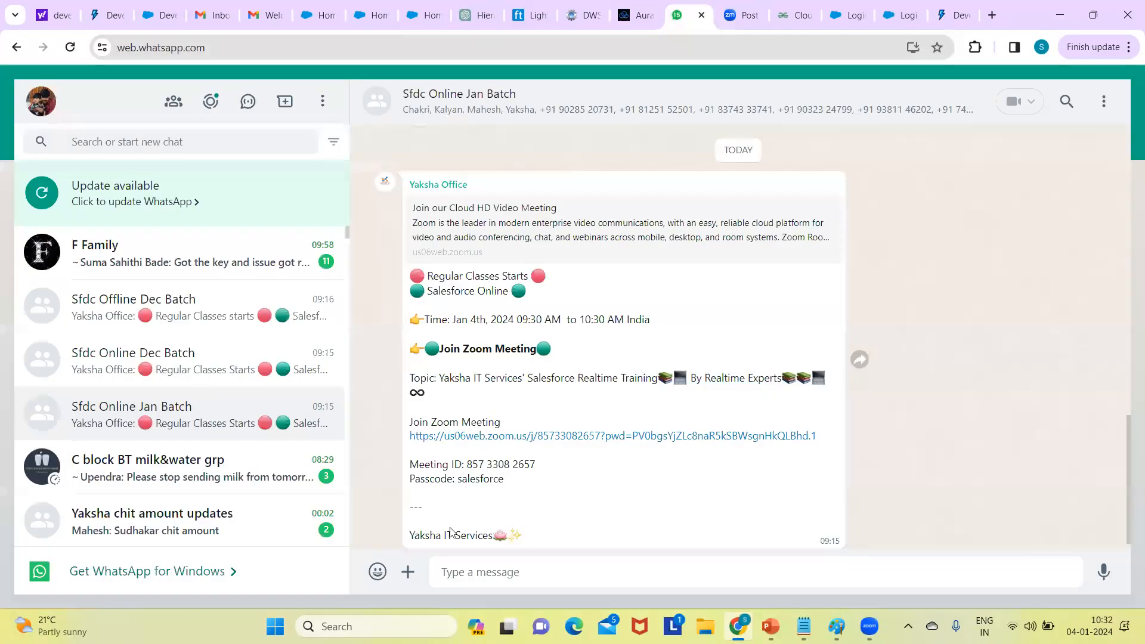
pyautogui.hotkey('ctrl', 'shift', 'Tab')
pyautogui.hotkey('ctrl', 'shift', 'Tab')
pyautogui.hotkey('ctrl', 'shift', 'Tab')
pyautogui.hotkey('ctrl', 'shift', 'Tab')
pyautogui.hotkey('ctrl', 'shift', 'Tab')
pyautogui.hotkey('ctrl', 'shift', 'Tab')
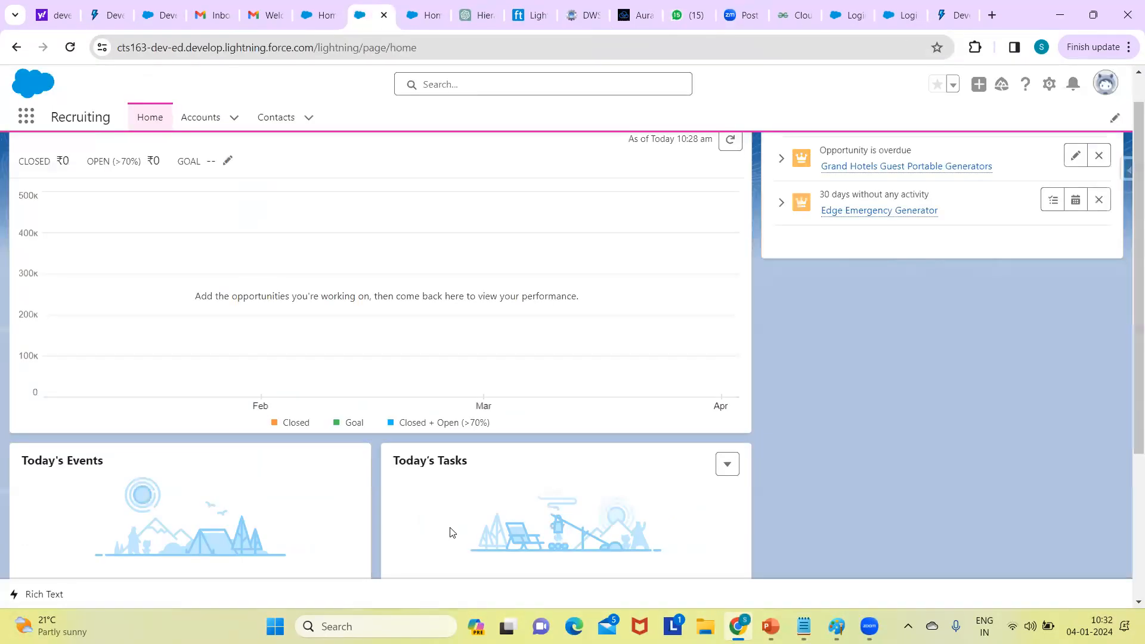